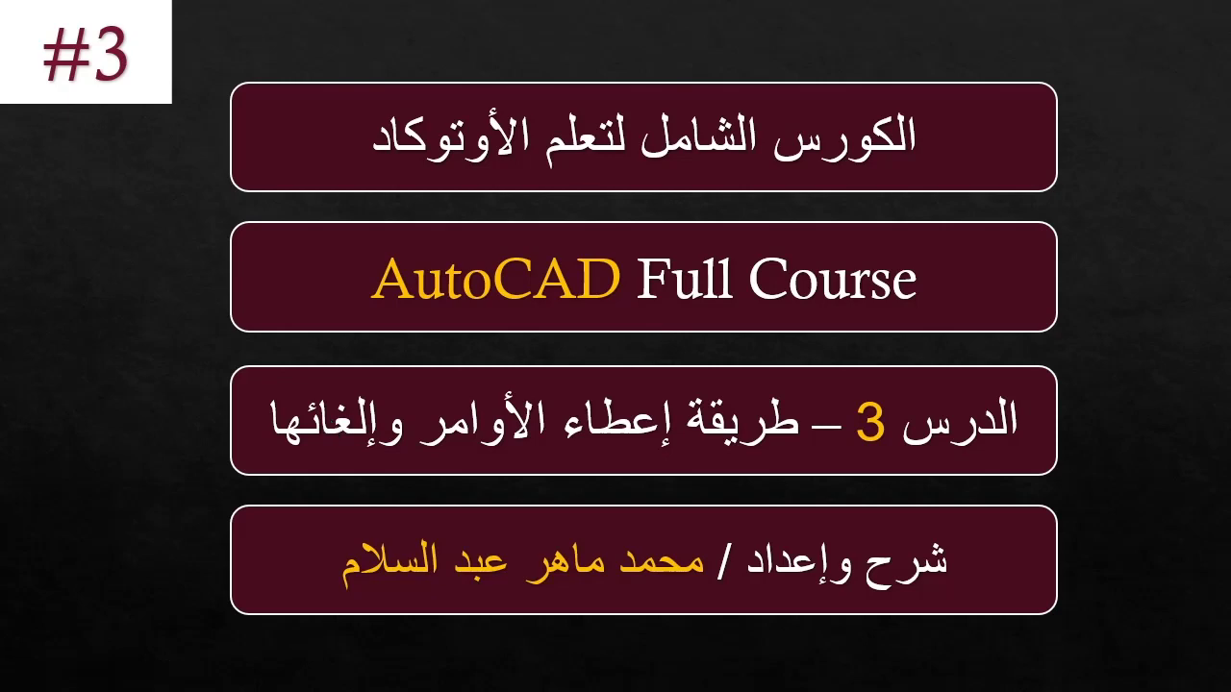
Advance the lesson slides to slide 7, the third-method slide, and end the slideshow
{"action": "left_click", "coordinate": [404, 429]}
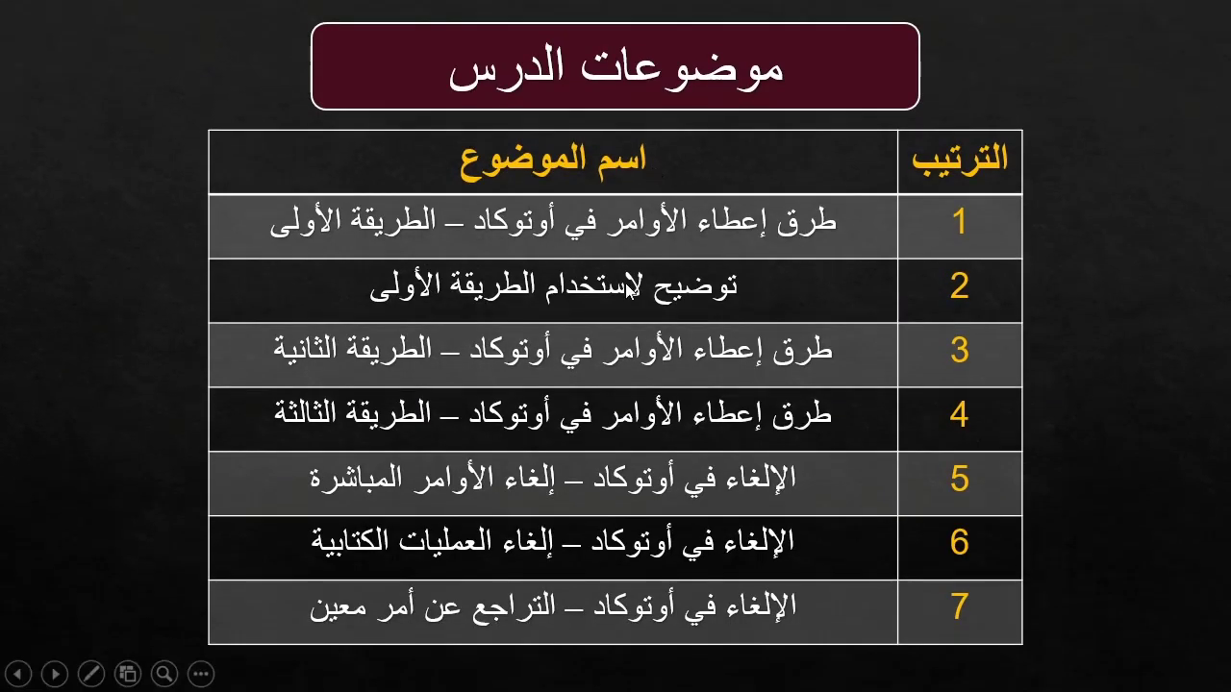
{"action": "left_click", "coordinate": [610, 396]}
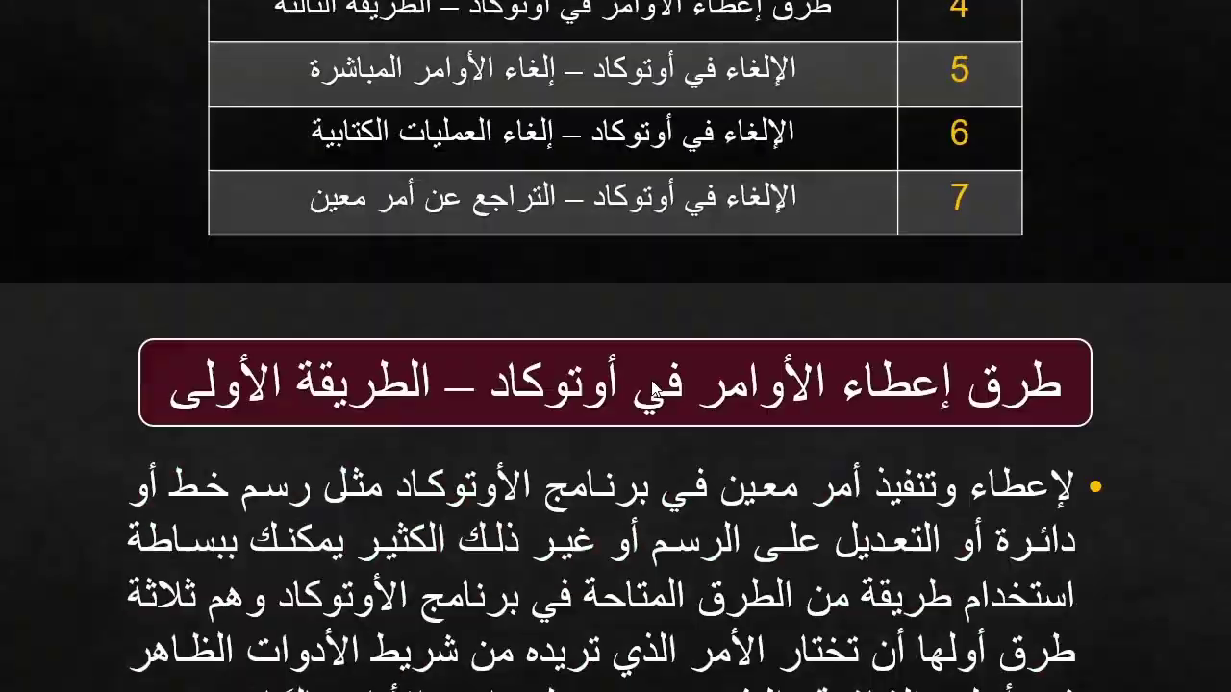
{"action": "key", "text": "Left"}
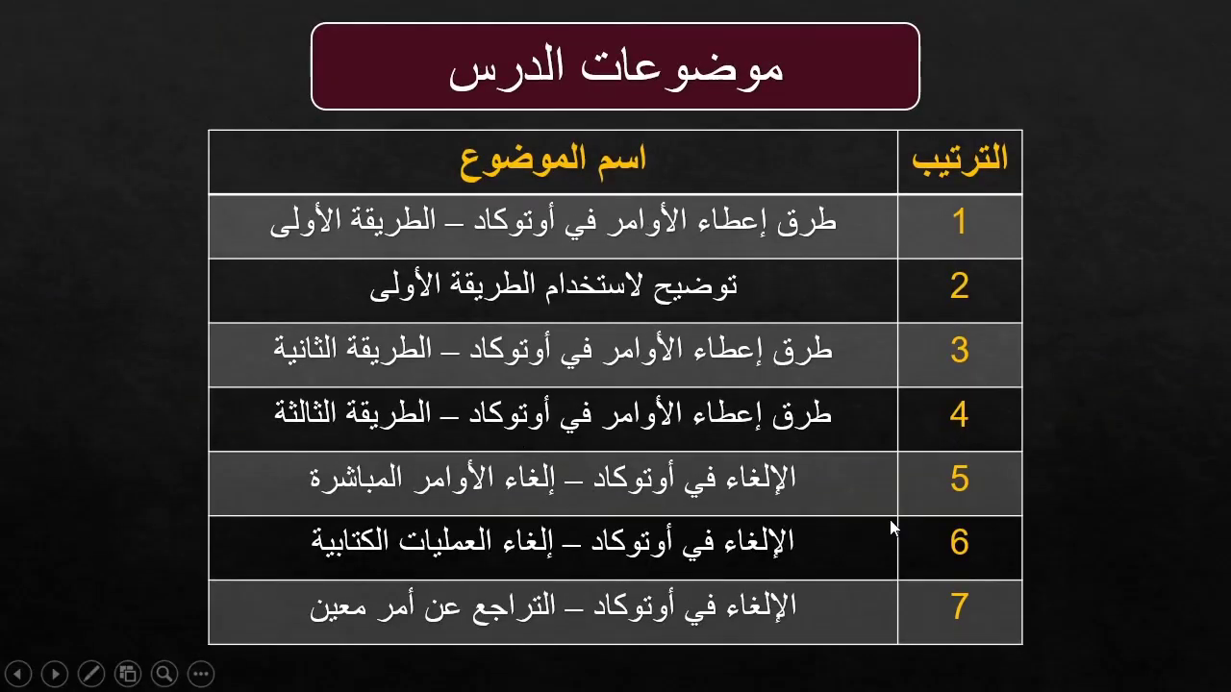
{"action": "left_click", "coordinate": [895, 528]}
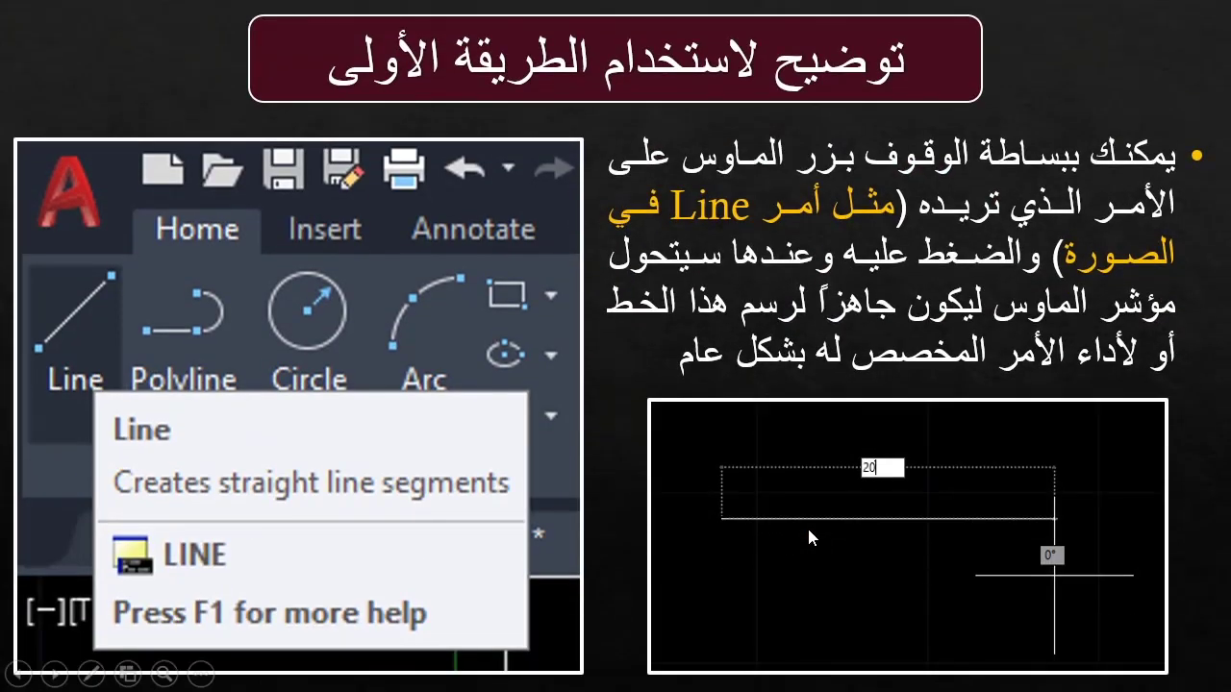
{"action": "left_click", "coordinate": [660, 123]}
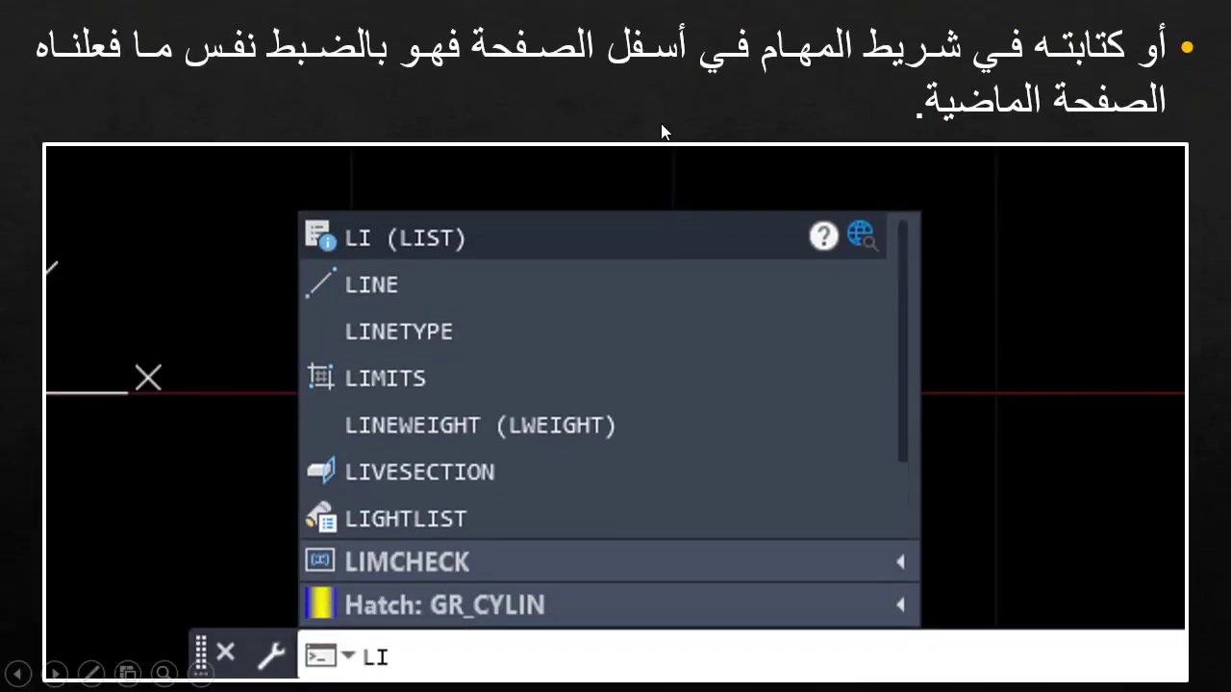
{"action": "left_click", "coordinate": [661, 123]}
{"action": "key", "text": "Escape"}
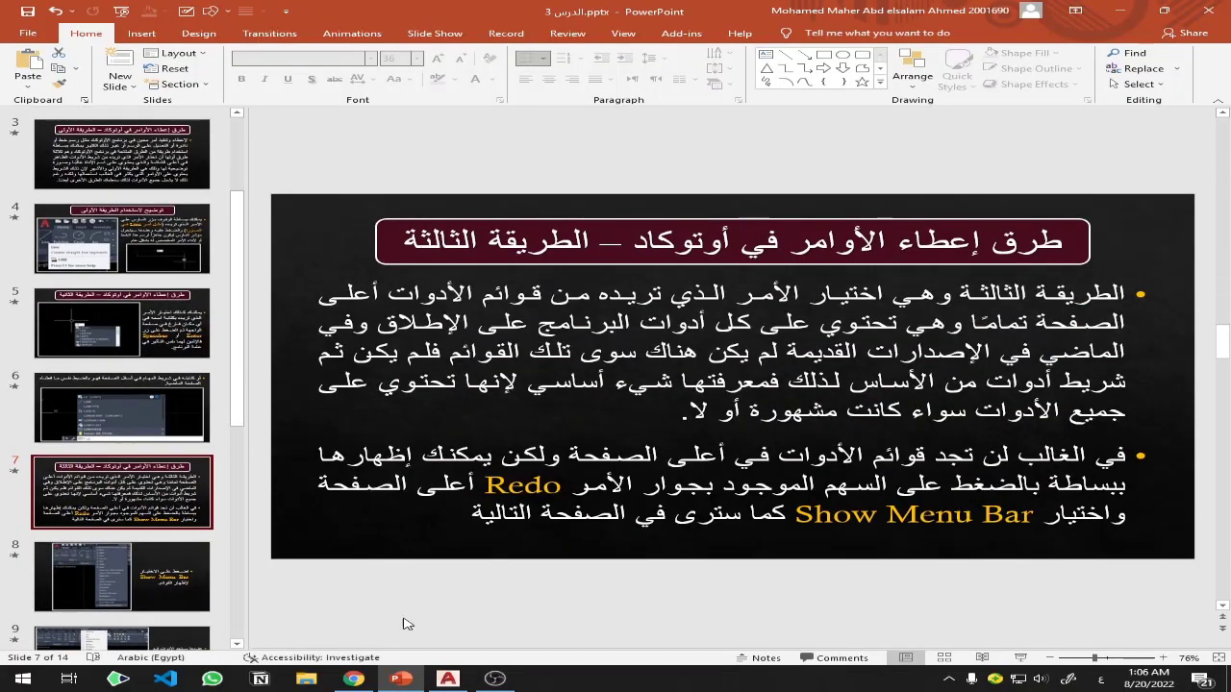
Switch from PowerPoint to AutoCAD 2021 with the empty Drawing1 shown
{"action": "left_click", "coordinate": [448, 679]}
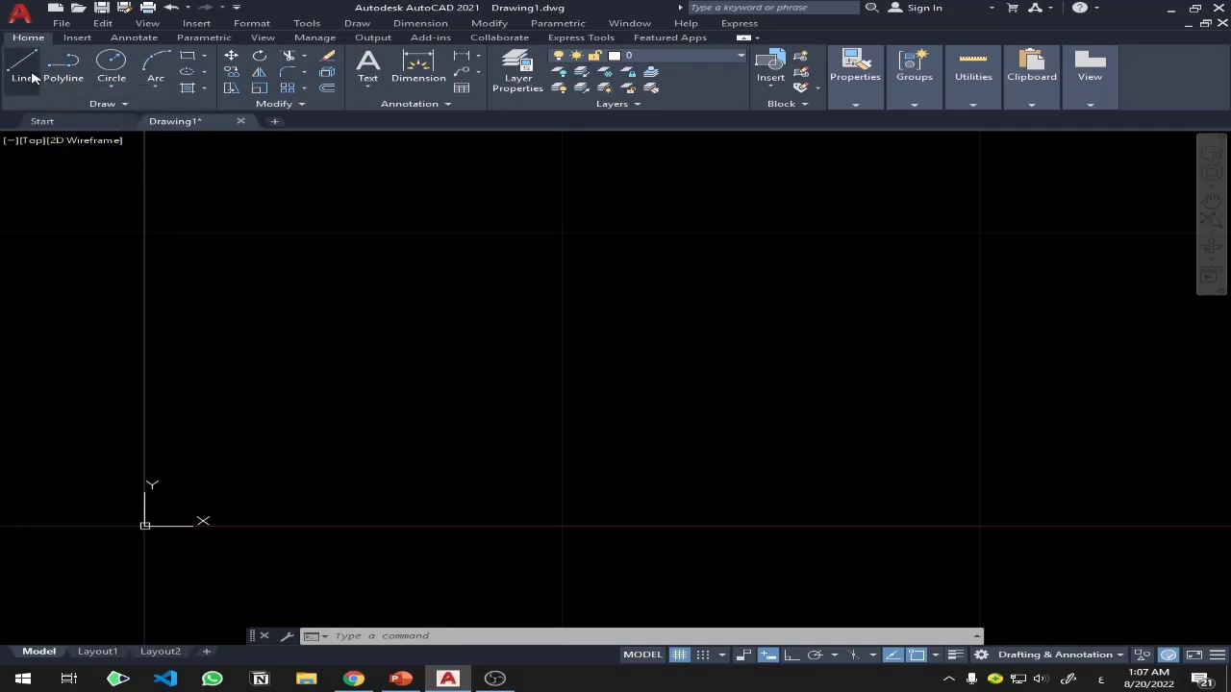
Start a line, pick its first point, then cancel it with Esc
{"action": "left_click", "coordinate": [25, 67]}
{"action": "left_click", "coordinate": [224, 334]}
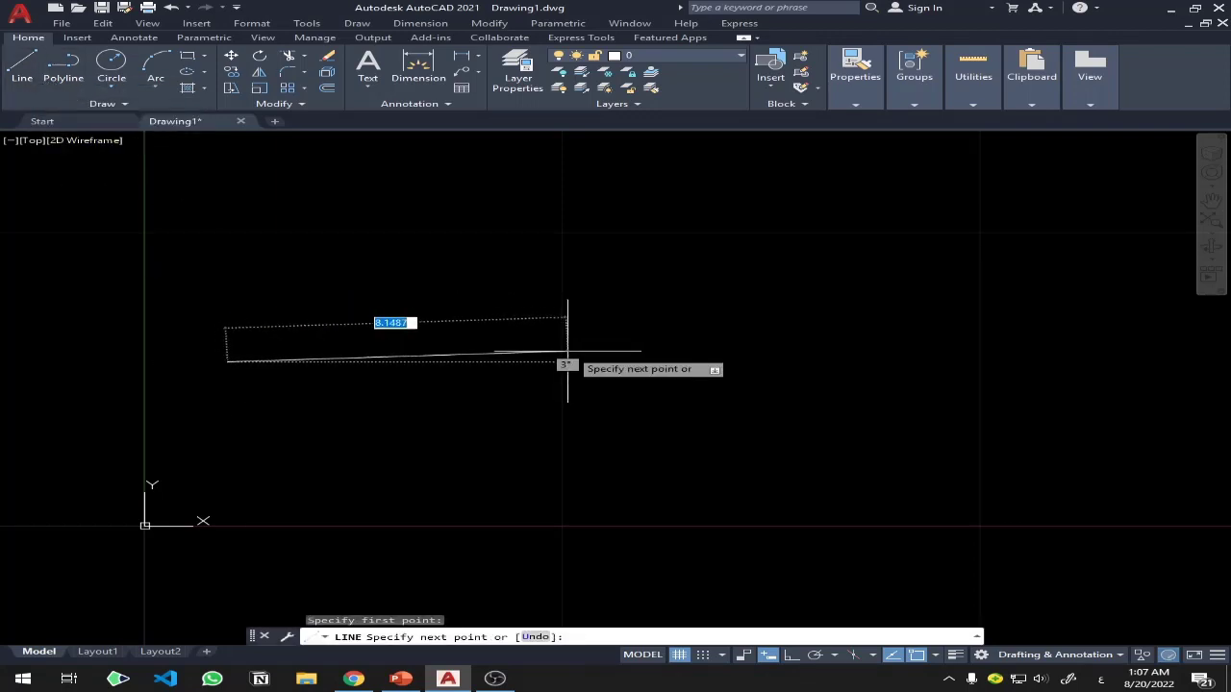
{"action": "key", "text": "Escape"}
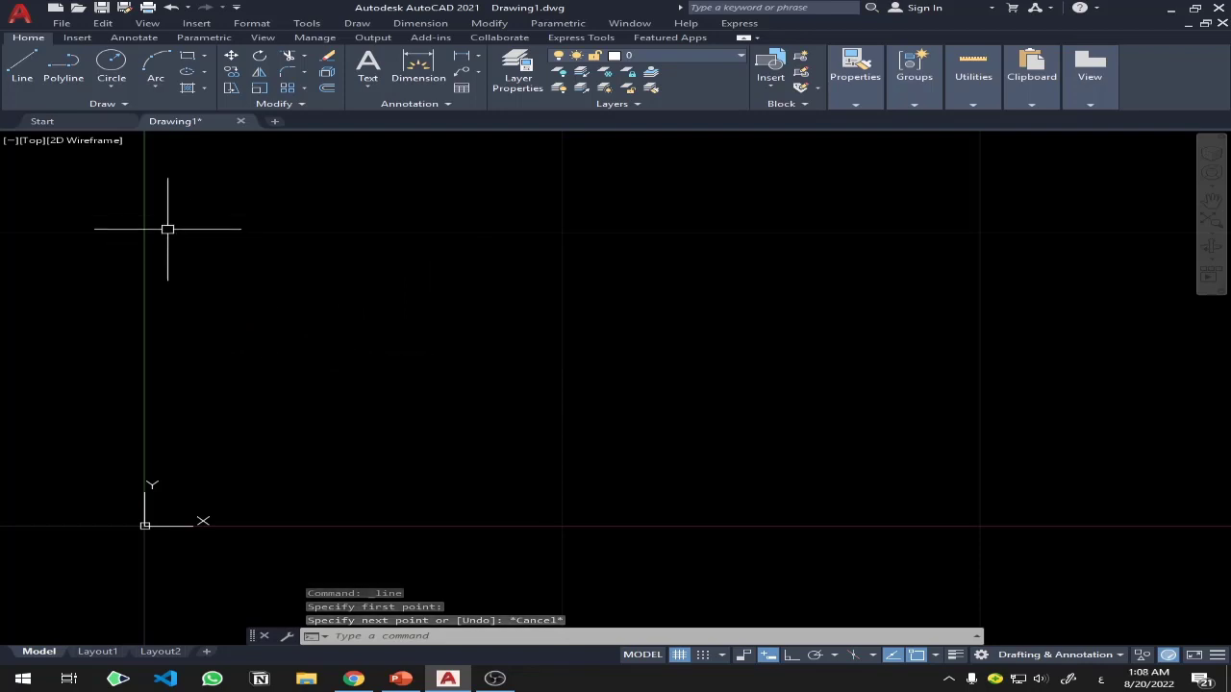
Draw a 10-unit line, then undo it with Ctrl+Z and the U command
{"action": "left_click", "coordinate": [24, 67]}
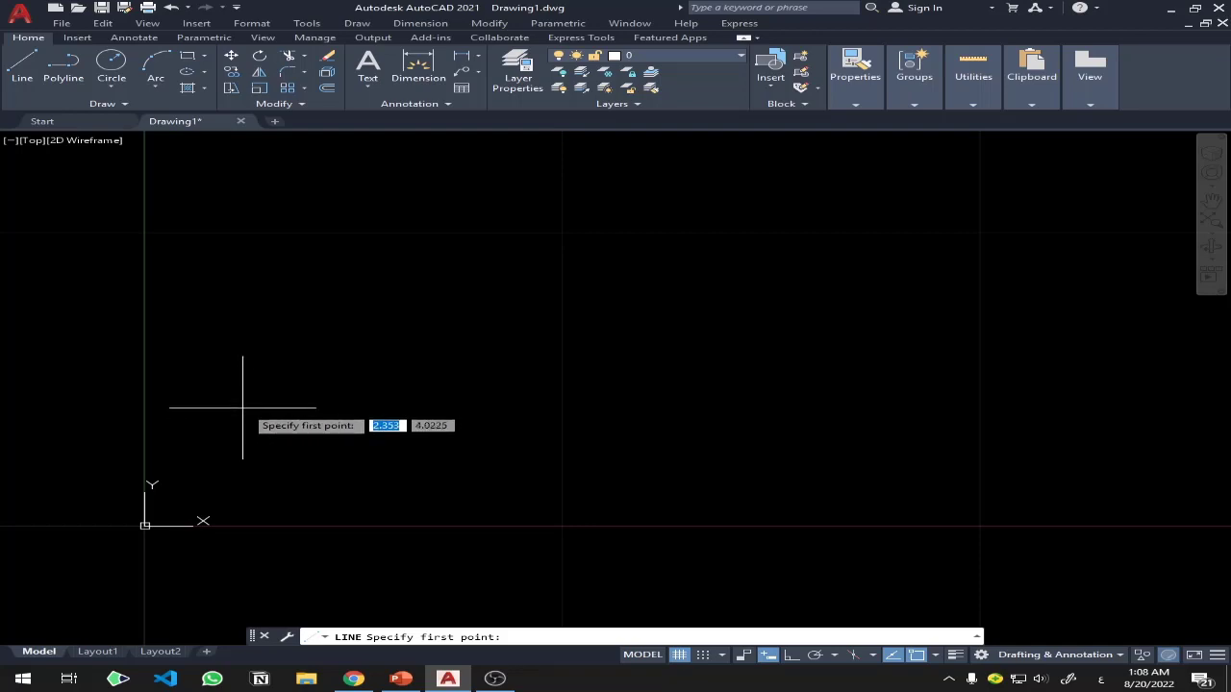
{"action": "left_click", "coordinate": [243, 407]}
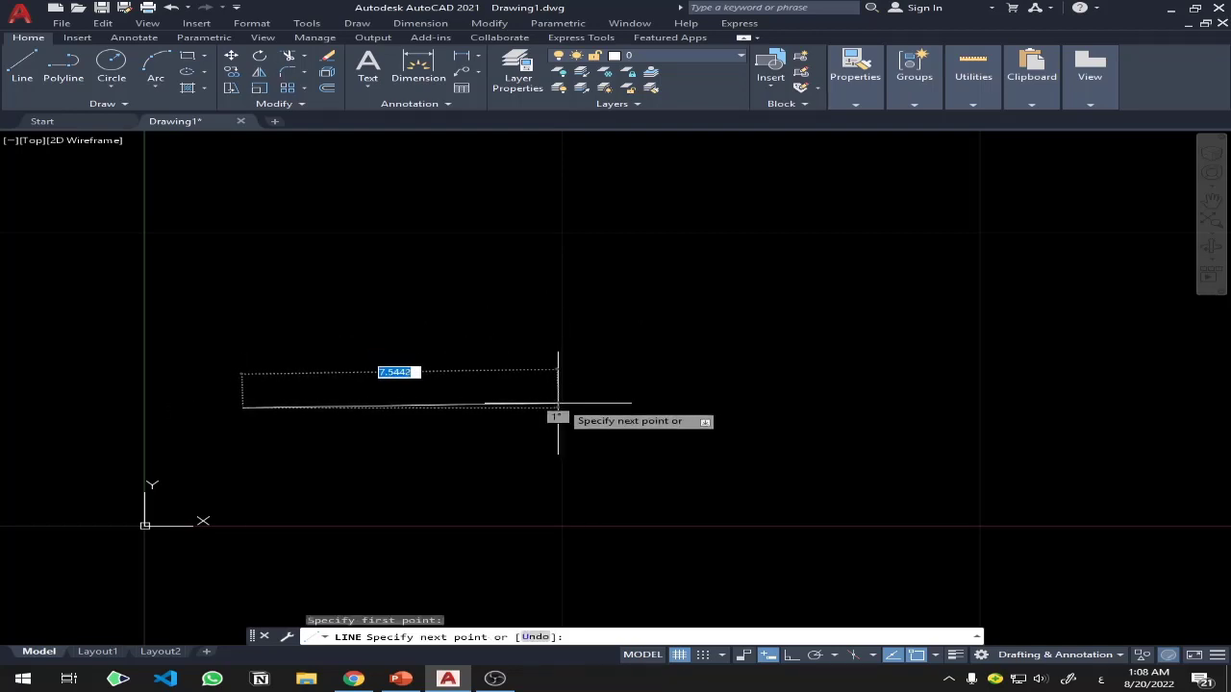
{"action": "type", "text": "10"}
{"action": "key", "text": "Return"}
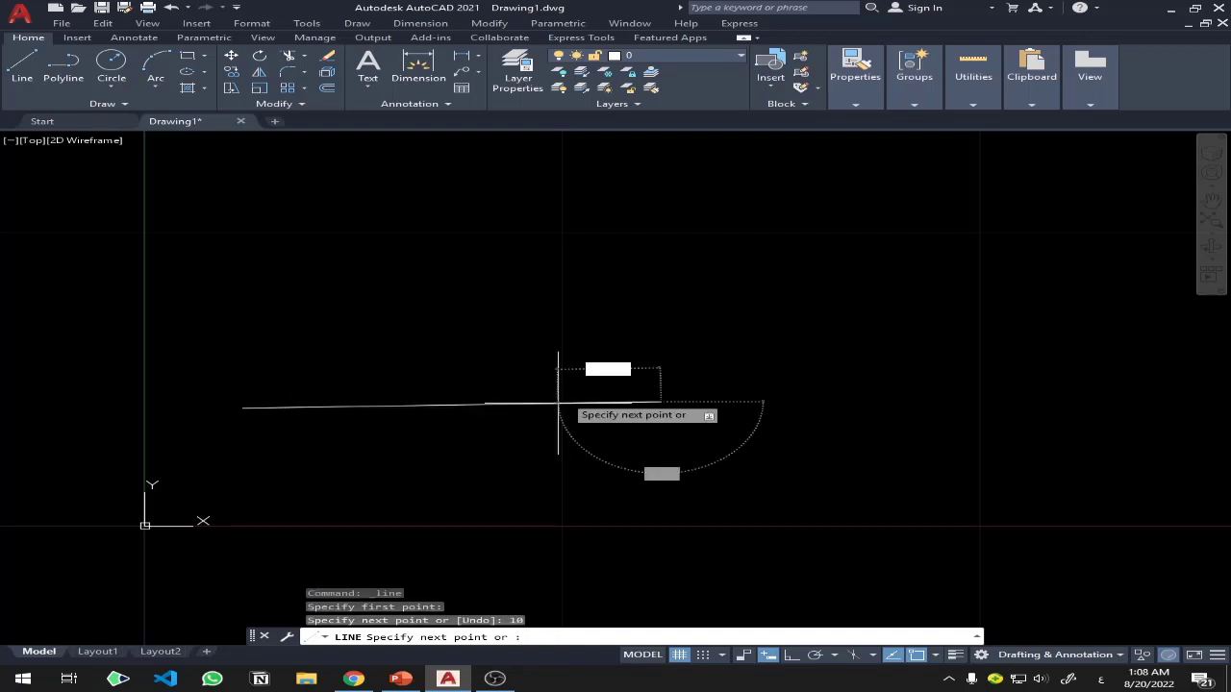
{"action": "key", "text": "Return"}
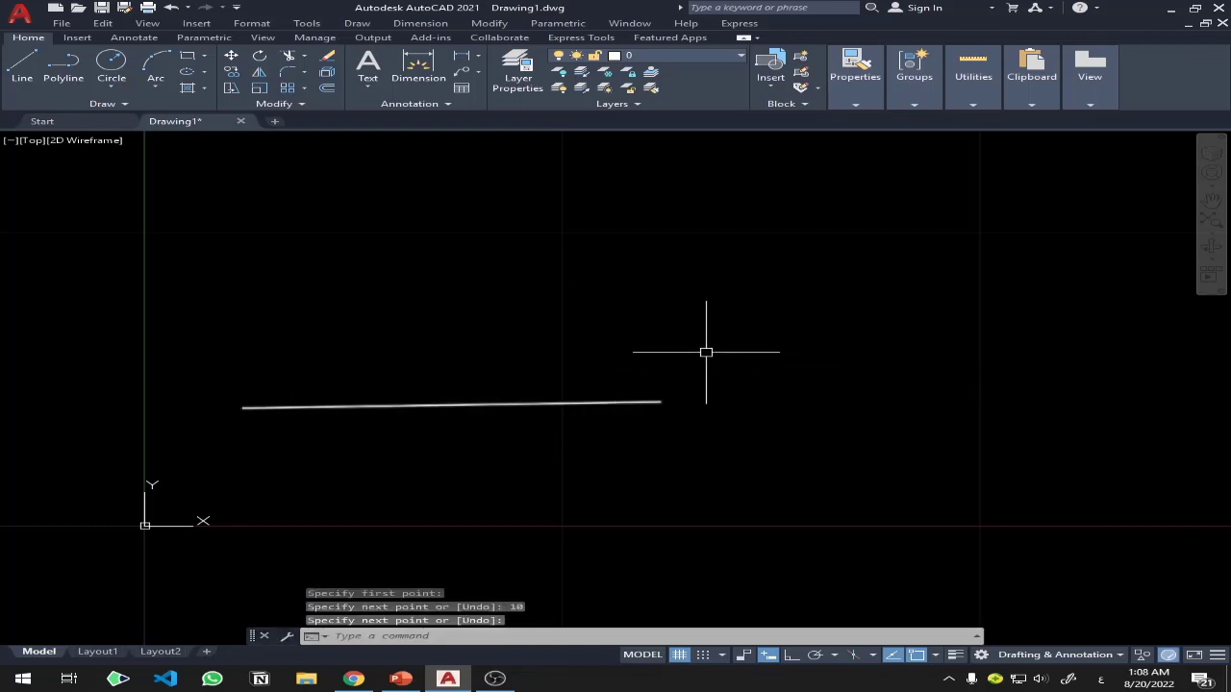
{"action": "key", "text": "Escape"}
{"action": "key", "text": "ctrl+z"}
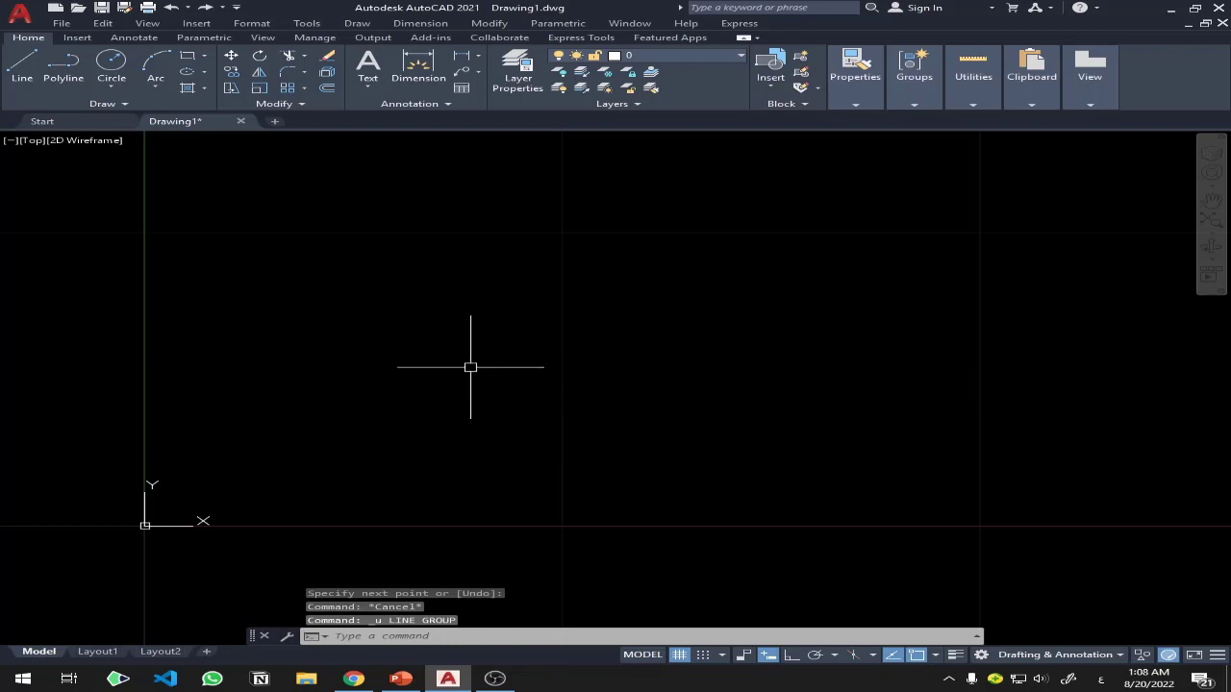
{"action": "type", "text": "u"}
{"action": "key", "text": "Return"}
With Ortho (F8) on, draw a 10-unit horizontal line
{"action": "left_click", "coordinate": [17, 71]}
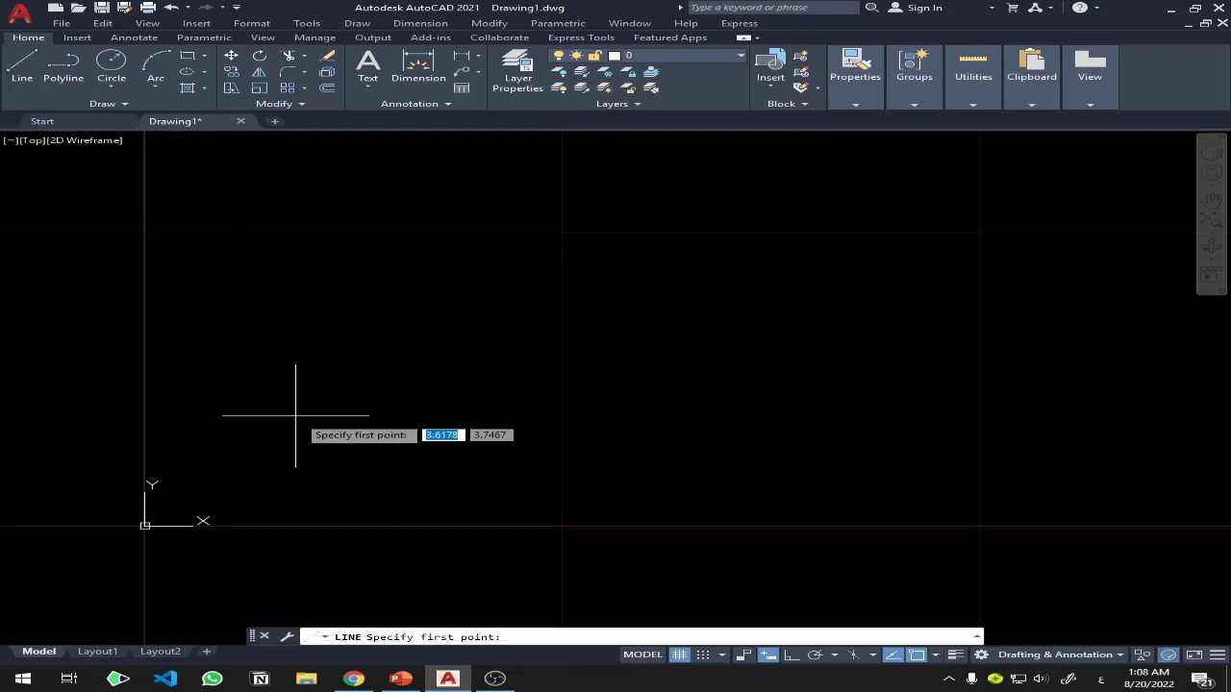
{"action": "left_click", "coordinate": [279, 421]}
{"action": "key", "text": "F8"}
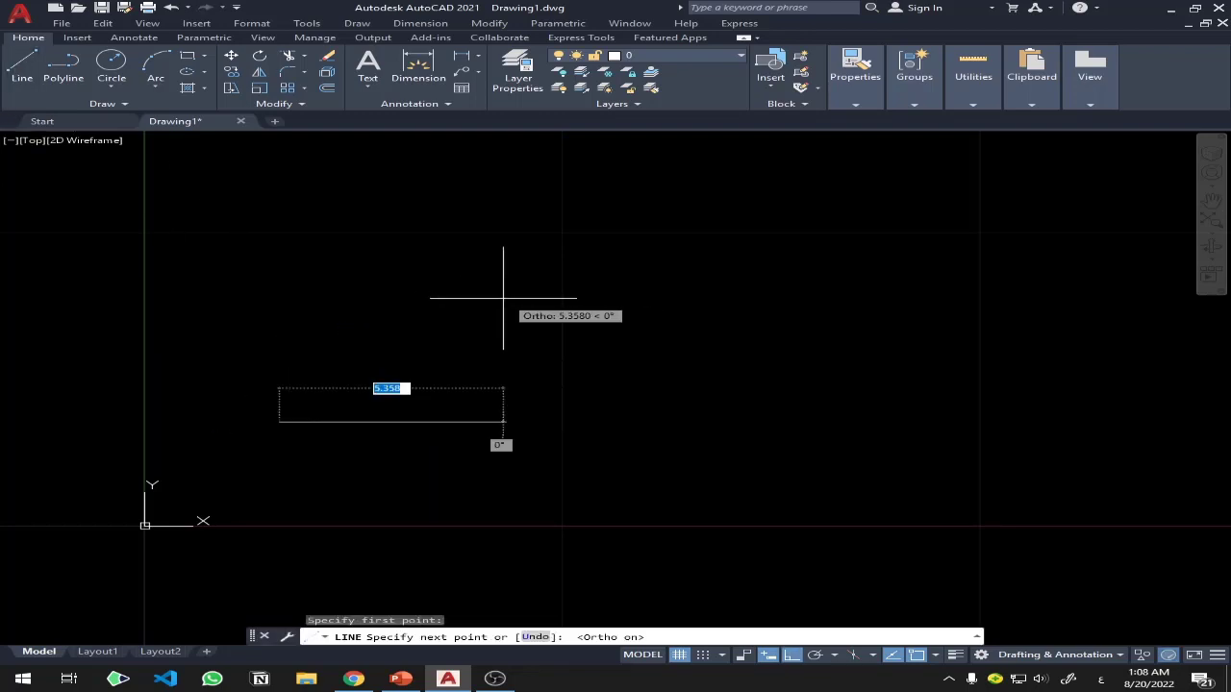
{"action": "type", "text": "10"}
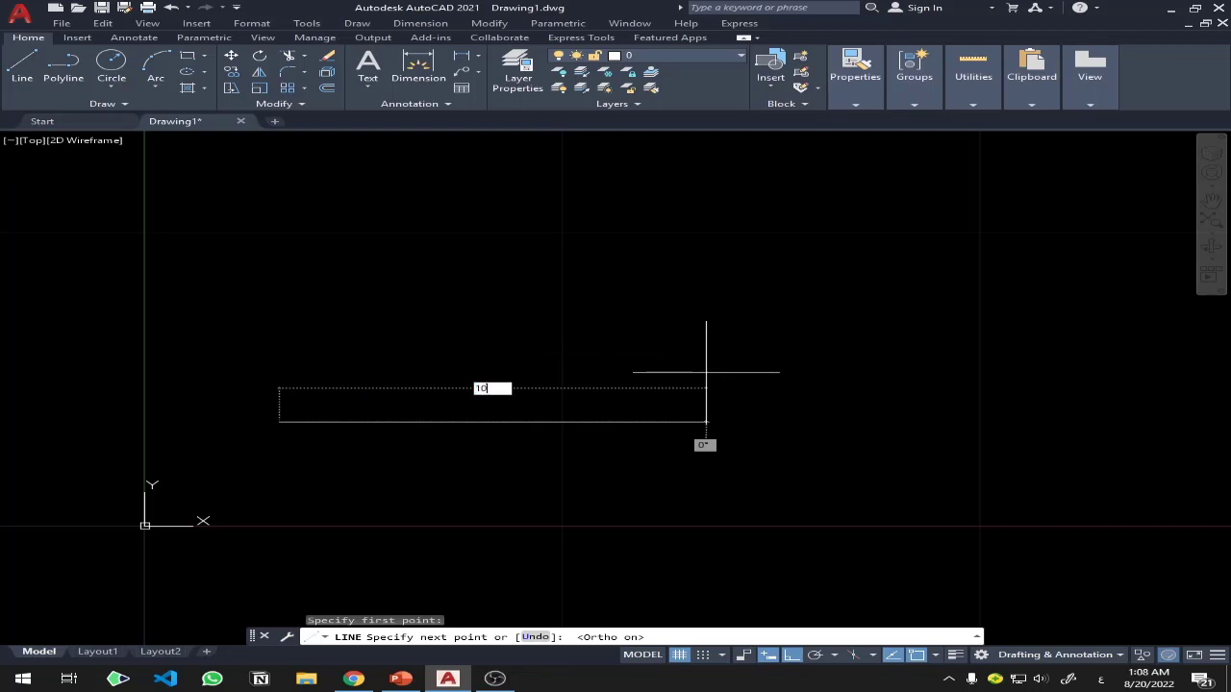
{"action": "key", "text": "Return"}
{"action": "key", "text": "Return"}
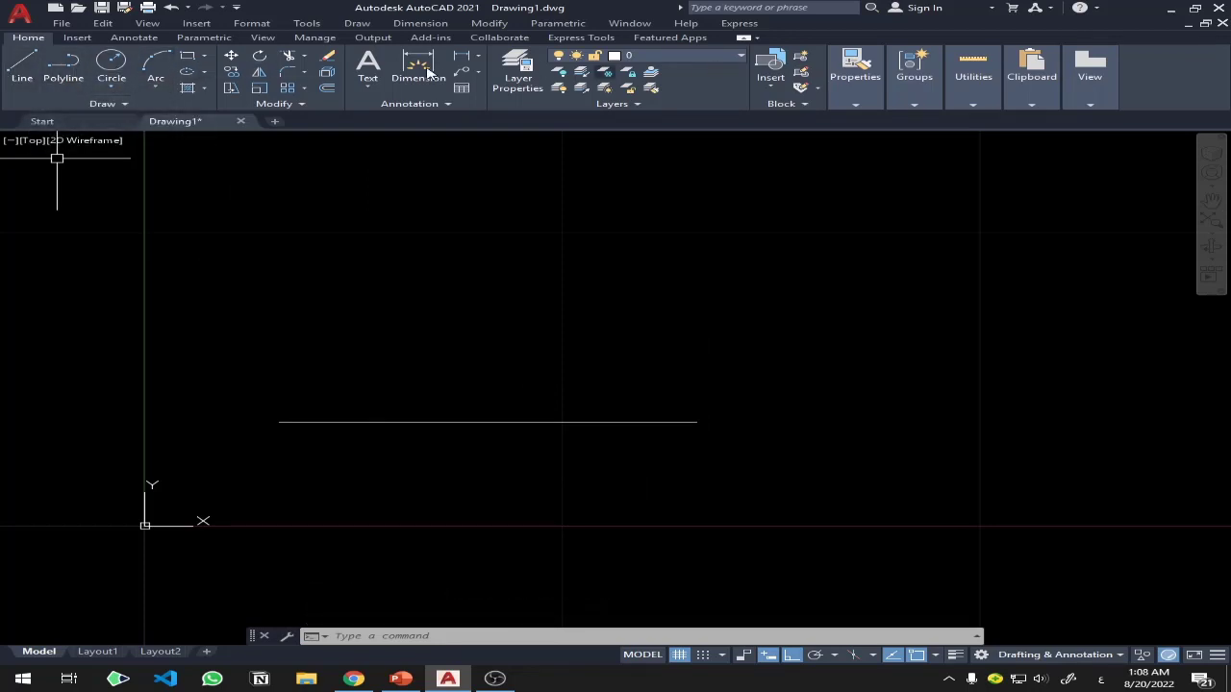
{"action": "left_click", "coordinate": [18, 69]}
{"action": "key", "text": "Escape"}
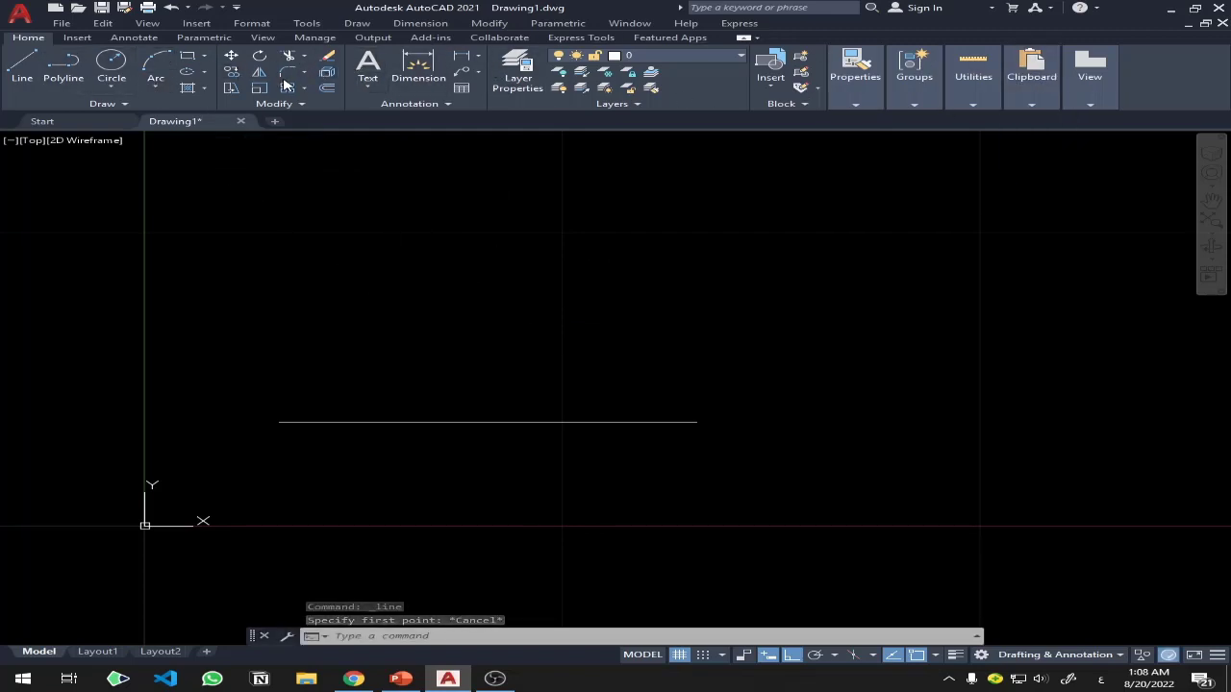
{"action": "left_click", "coordinate": [77, 37]}
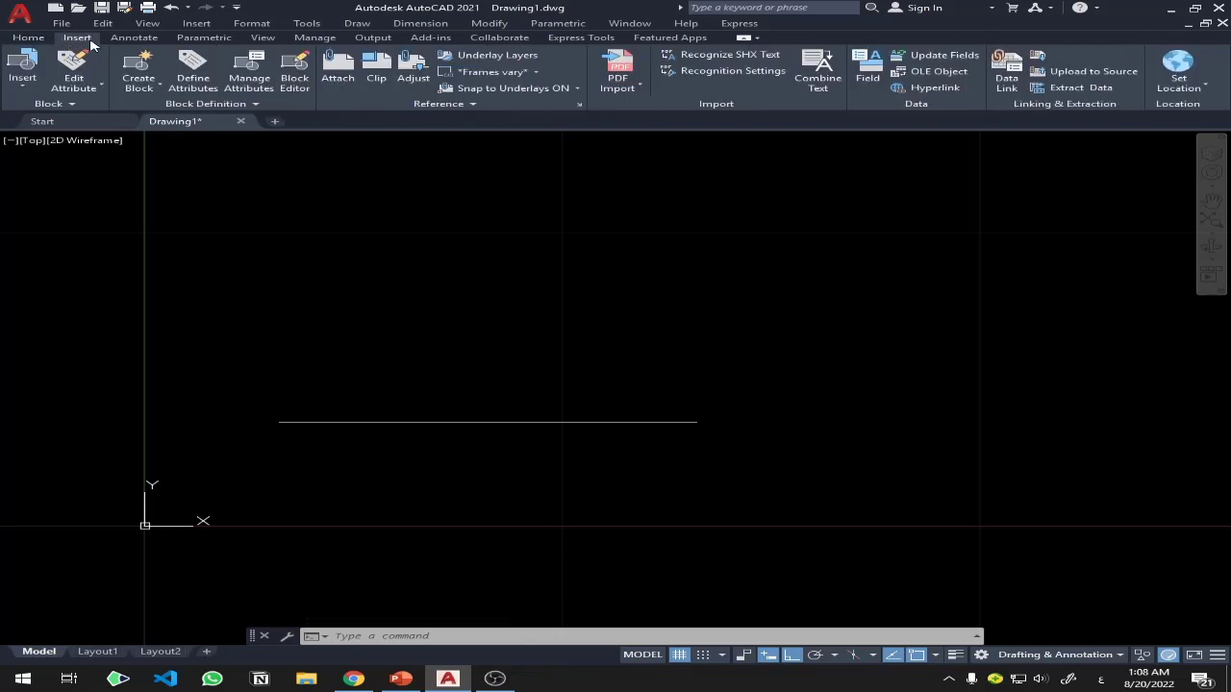
{"action": "left_click", "coordinate": [133, 37]}
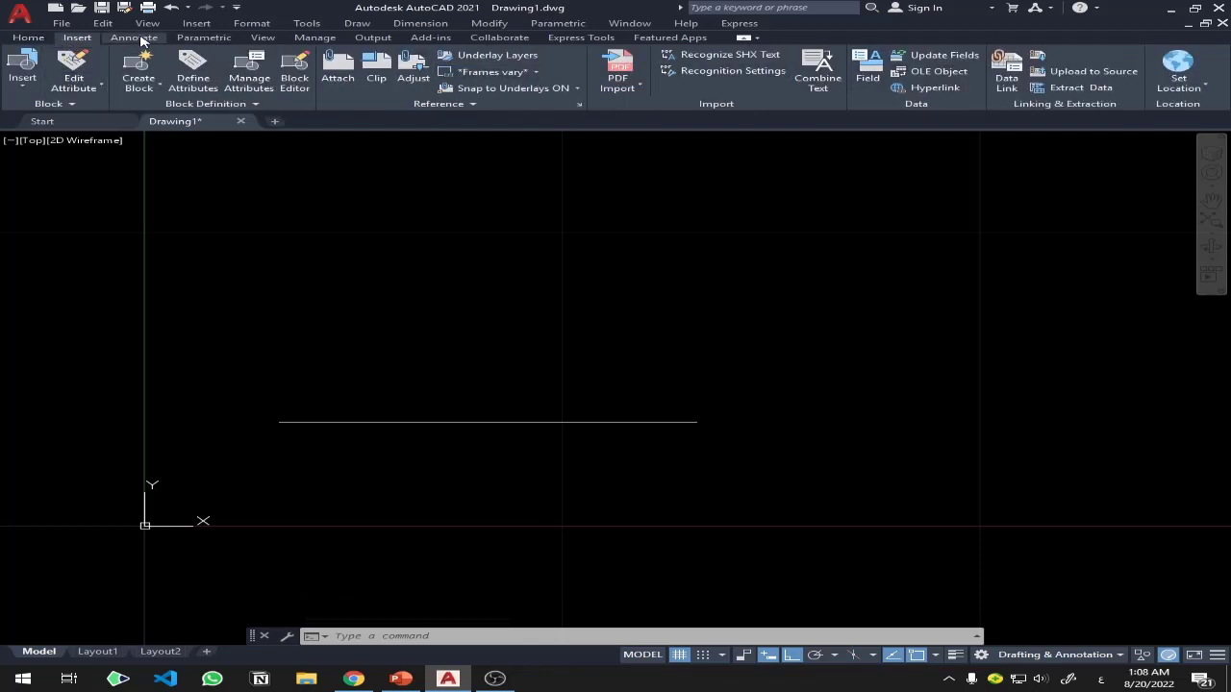
{"action": "left_click", "coordinate": [220, 43]}
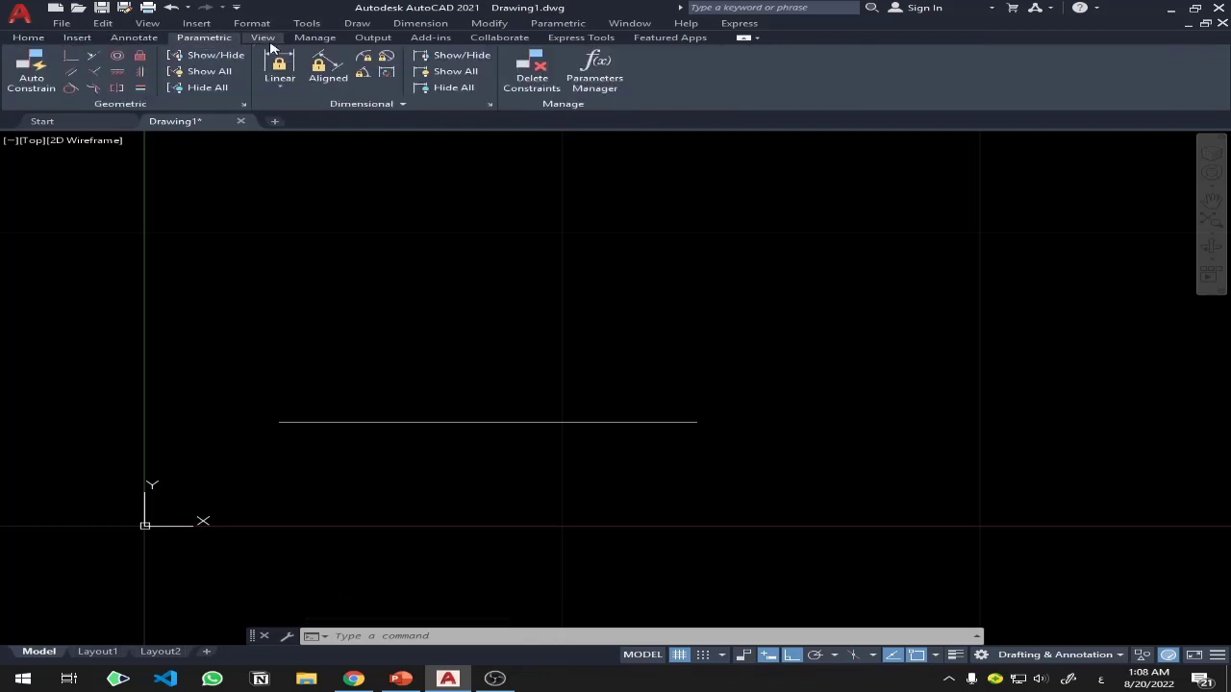
{"action": "left_click", "coordinate": [273, 42]}
{"action": "left_click", "coordinate": [331, 40]}
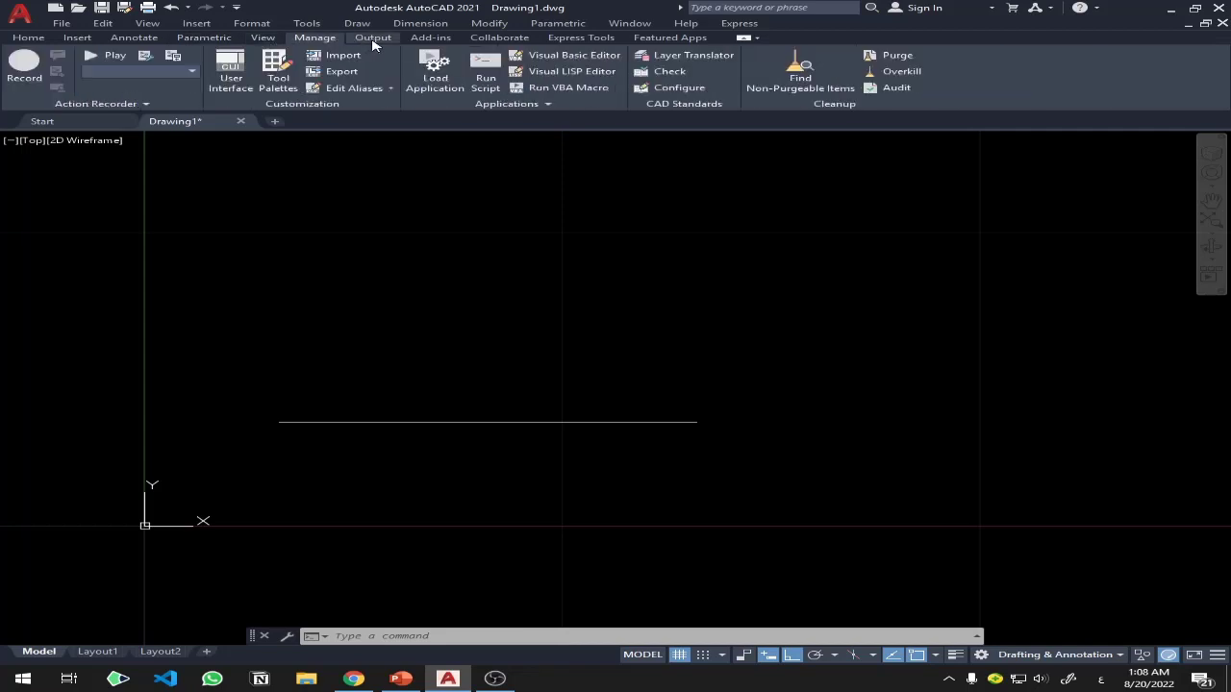
{"action": "left_click", "coordinate": [373, 38]}
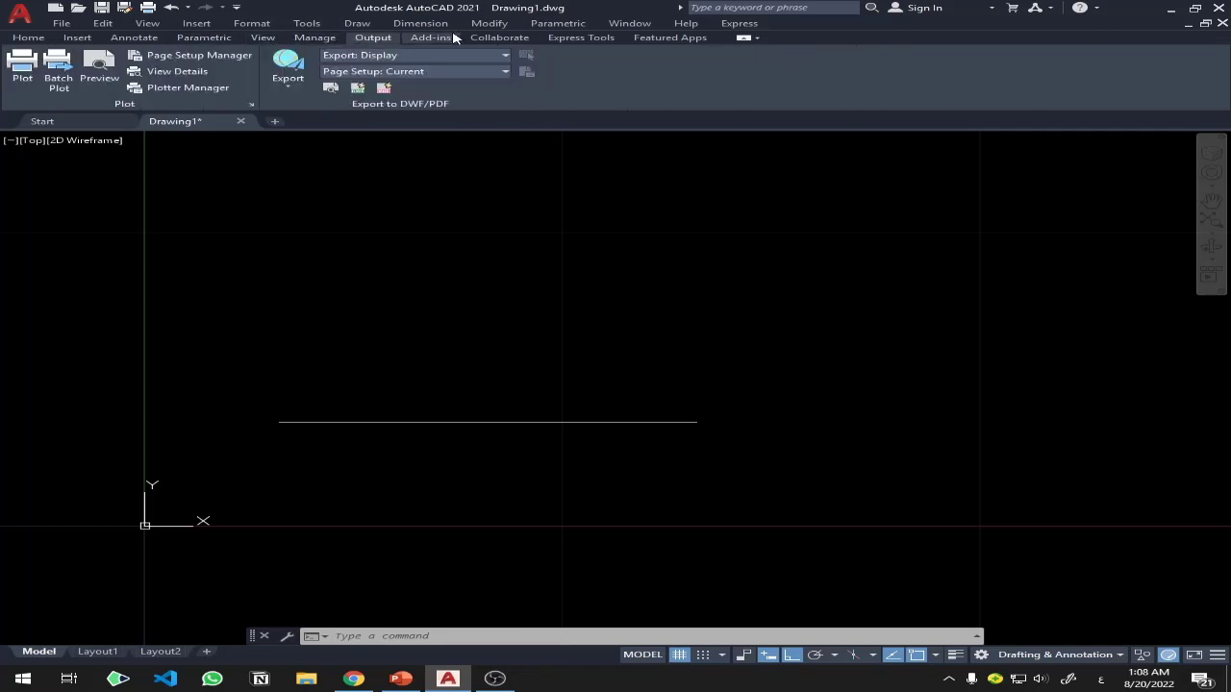
{"action": "left_click", "coordinate": [29, 38]}
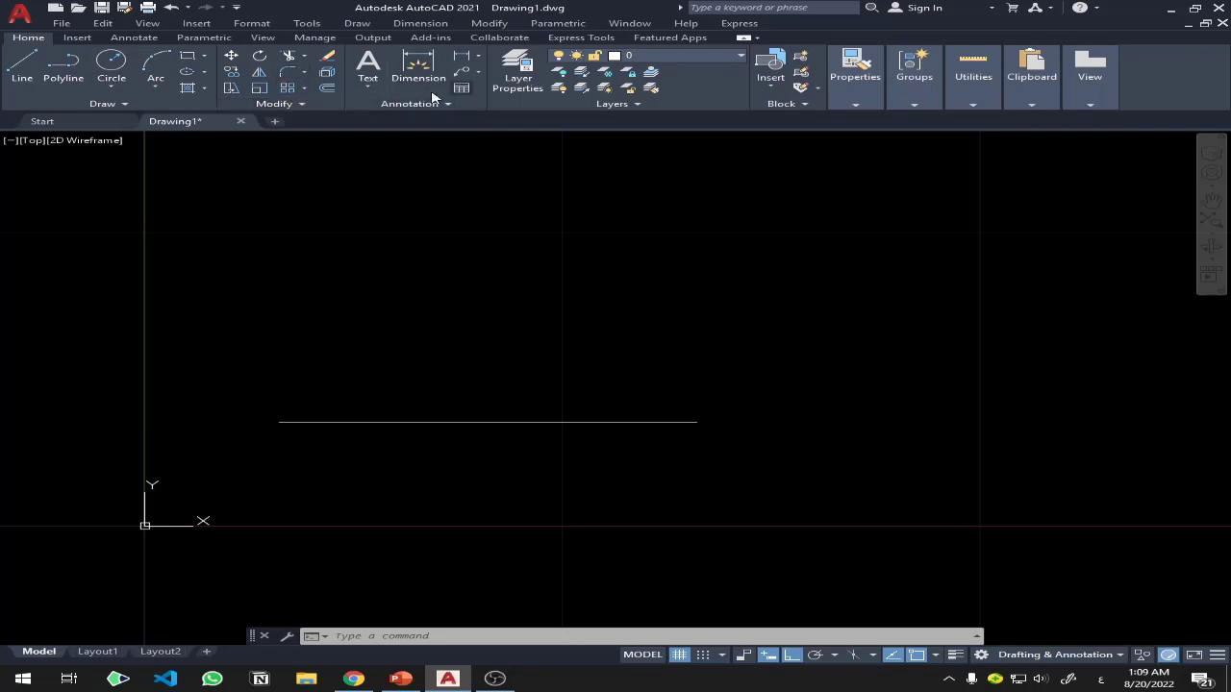
{"action": "left_click", "coordinate": [93, 38]}
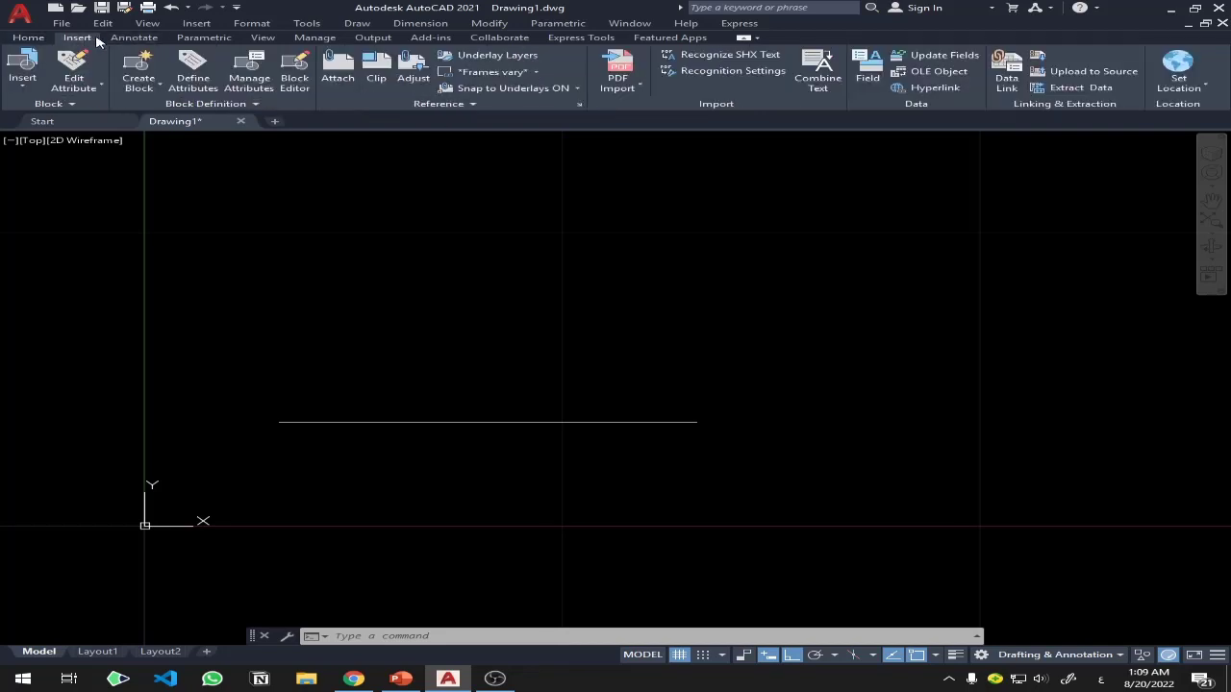
{"action": "left_click", "coordinate": [134, 37]}
{"action": "left_click", "coordinate": [204, 37]}
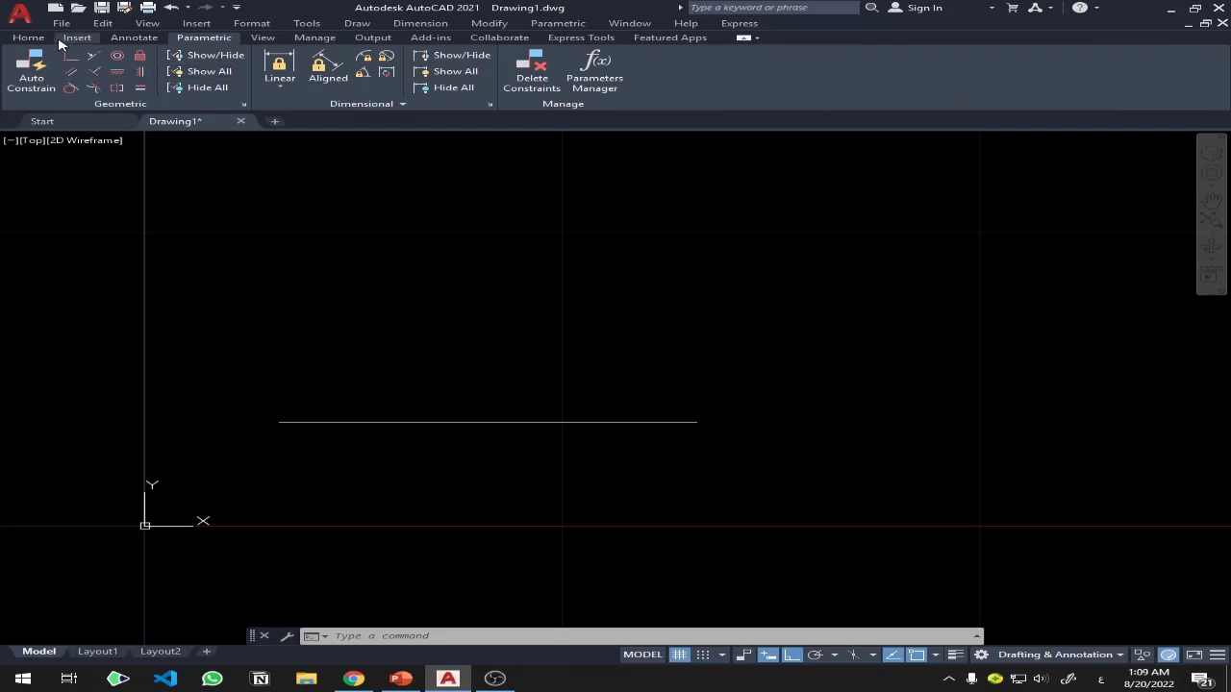
{"action": "left_click", "coordinate": [43, 39]}
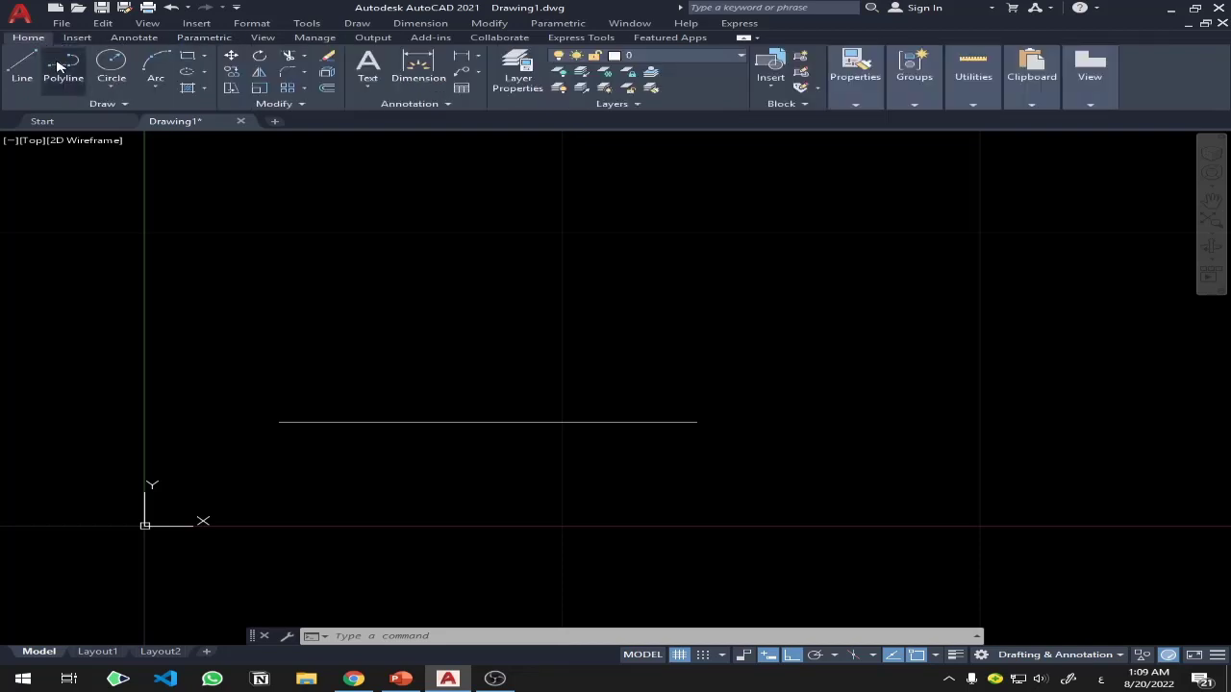
Draw a circle beside the horizontal line by picking a centre and radius
{"action": "left_click", "coordinate": [123, 64]}
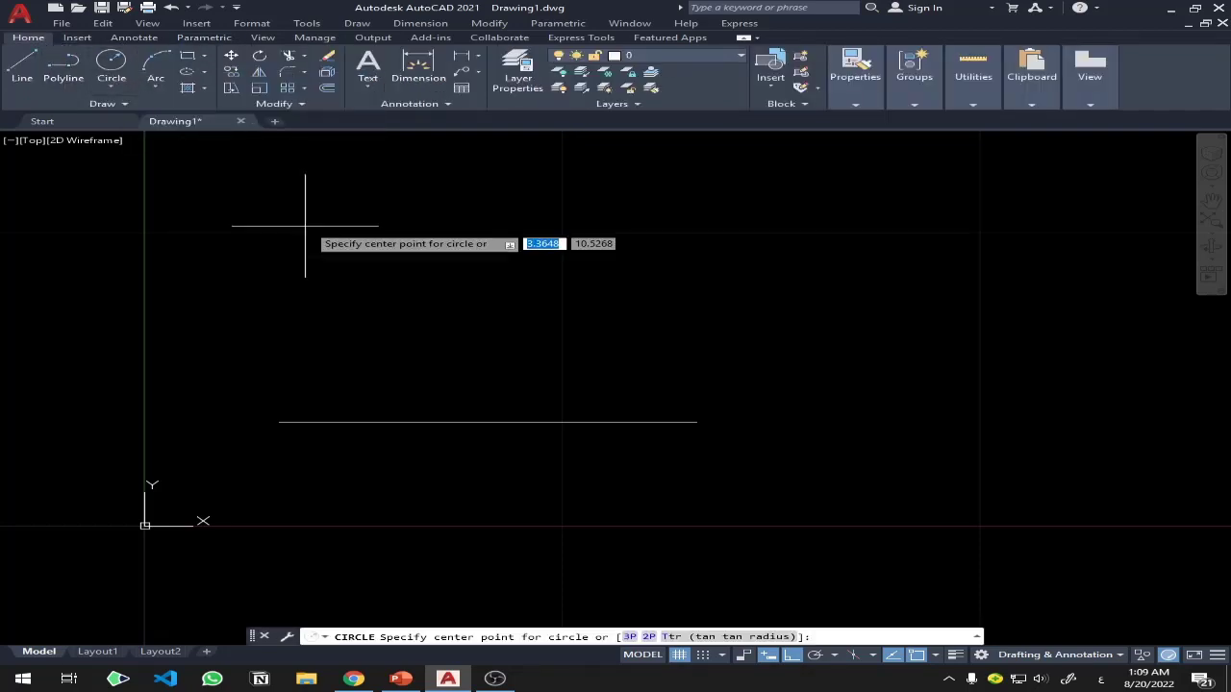
{"action": "left_click", "coordinate": [352, 250]}
{"action": "left_click", "coordinate": [515, 328]}
{"action": "scroll", "coordinate": [420, 186], "scroll_direction": "down", "scroll_amount": 2}
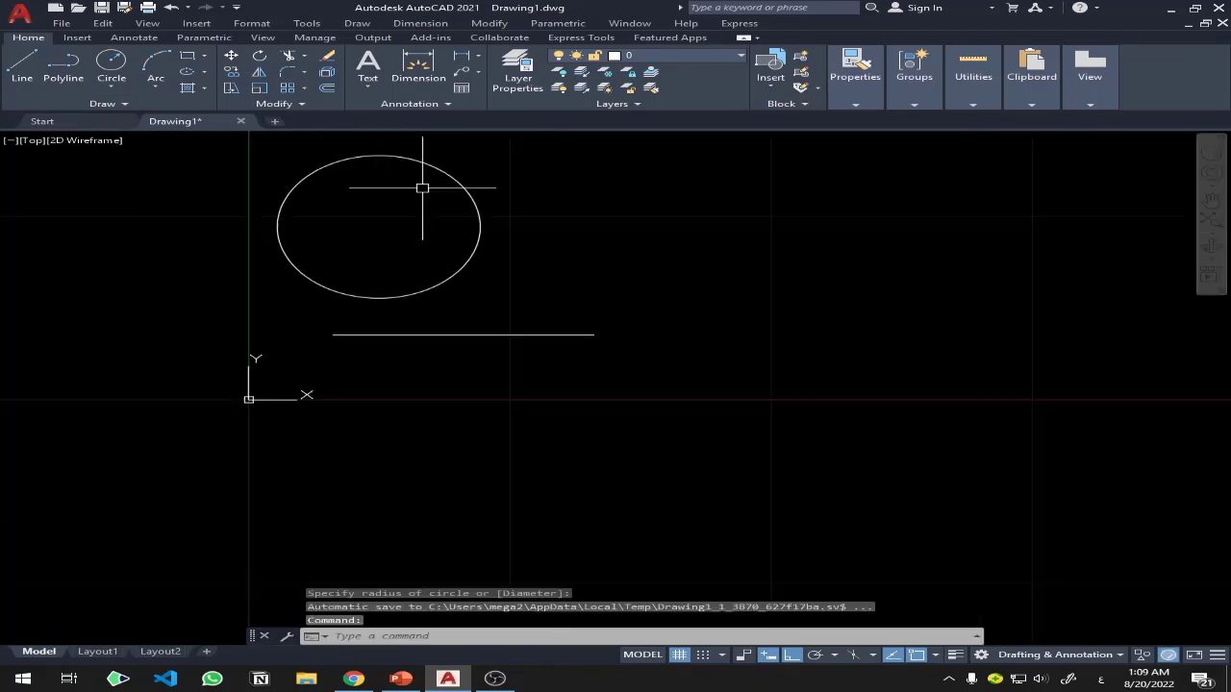
{"action": "scroll", "coordinate": [426, 171], "scroll_direction": "up", "scroll_amount": 2}
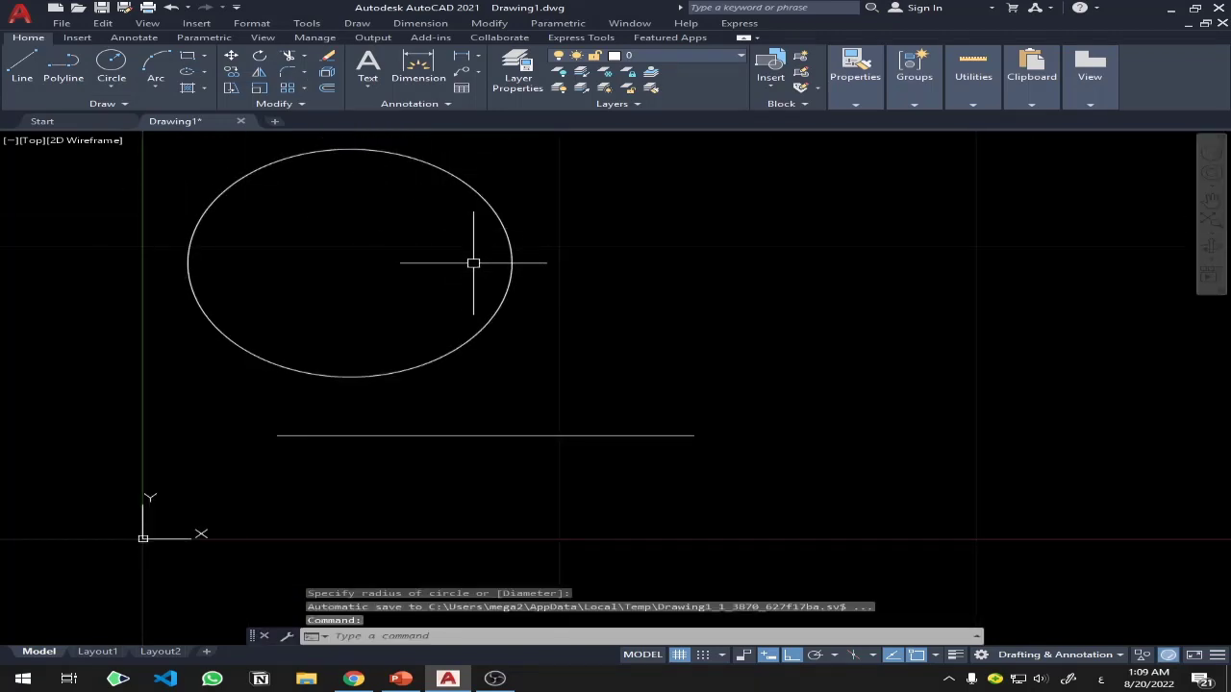
Window-select the line, then crossing-select the circle and line and delete both
{"action": "left_click", "coordinate": [164, 157]}
{"action": "left_click", "coordinate": [756, 481]}
{"action": "left_click", "coordinate": [731, 193]}
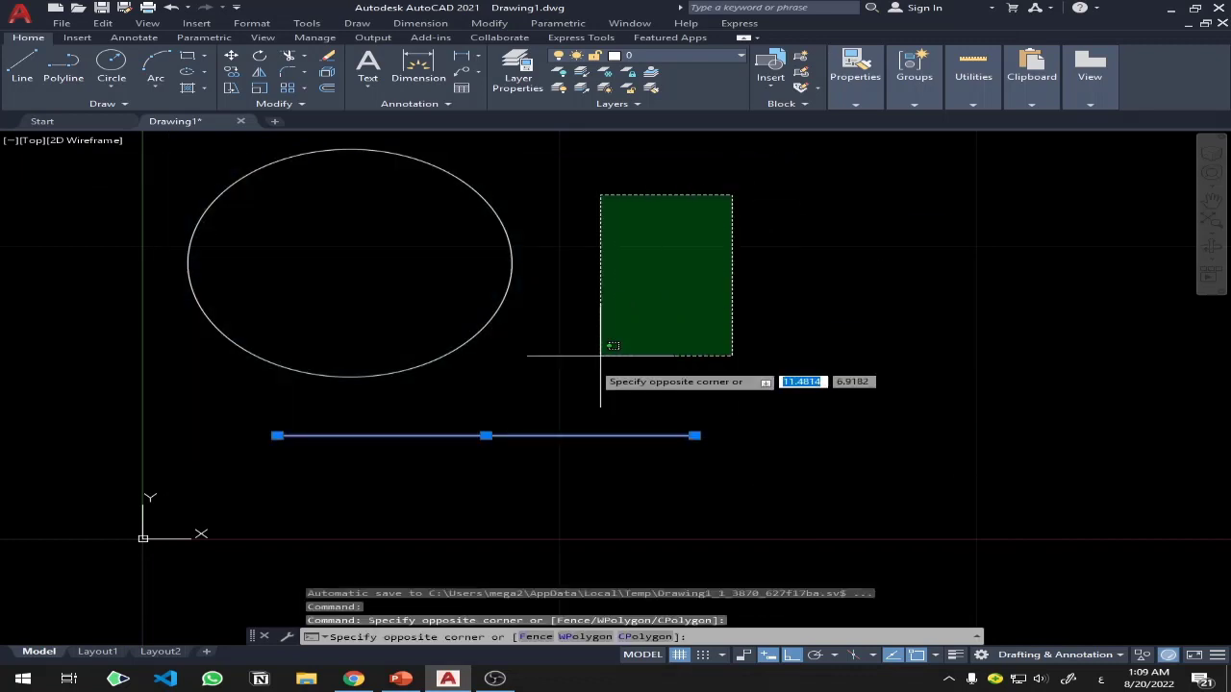
{"action": "left_click", "coordinate": [317, 481]}
{"action": "key", "text": "Delete"}
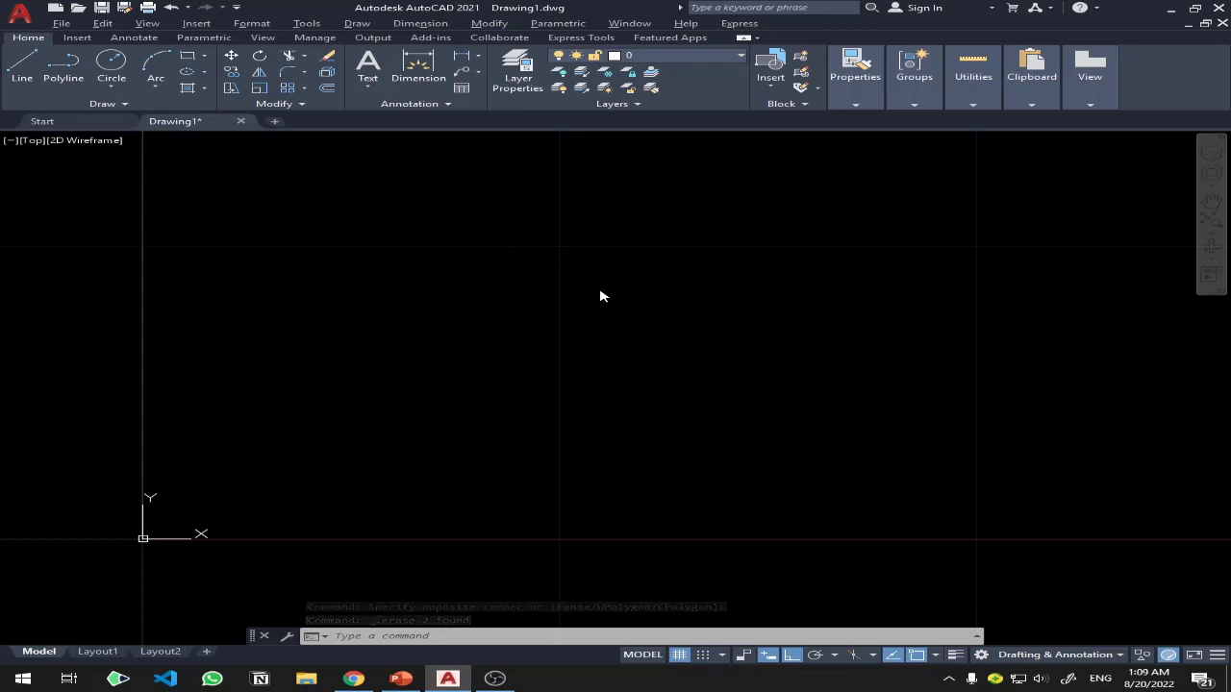
{"action": "left_click", "coordinate": [487, 310]}
{"action": "left_click", "coordinate": [544, 324]}
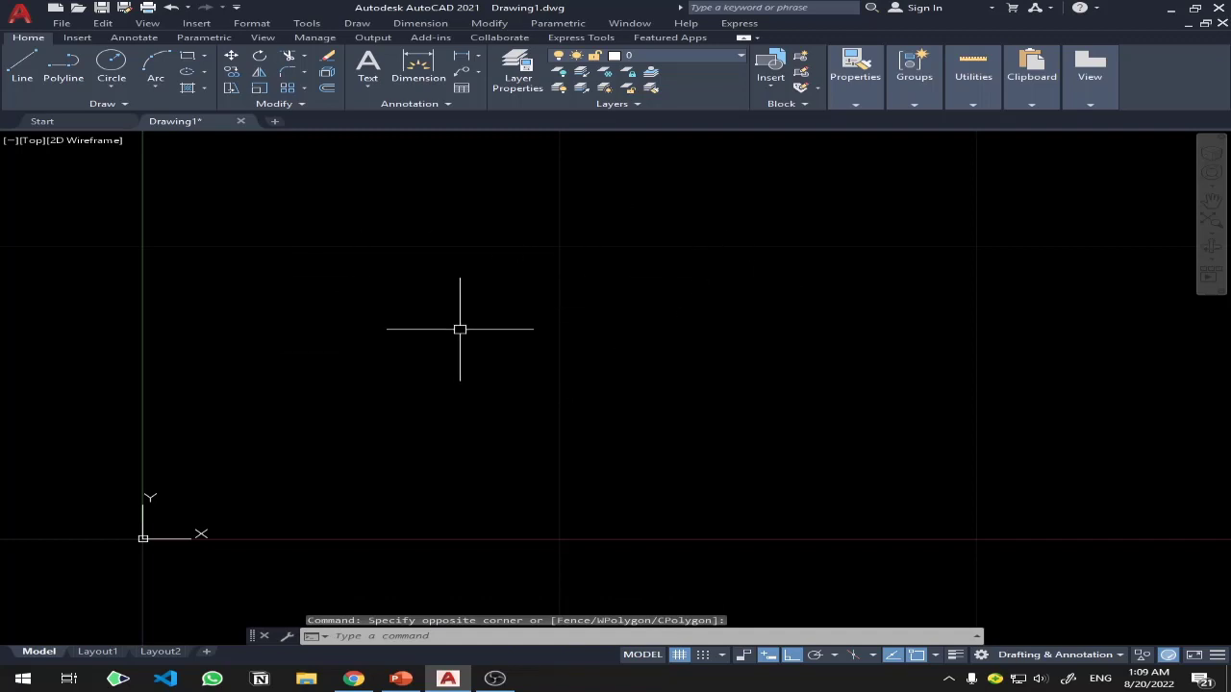
{"action": "left_click", "coordinate": [21, 67]}
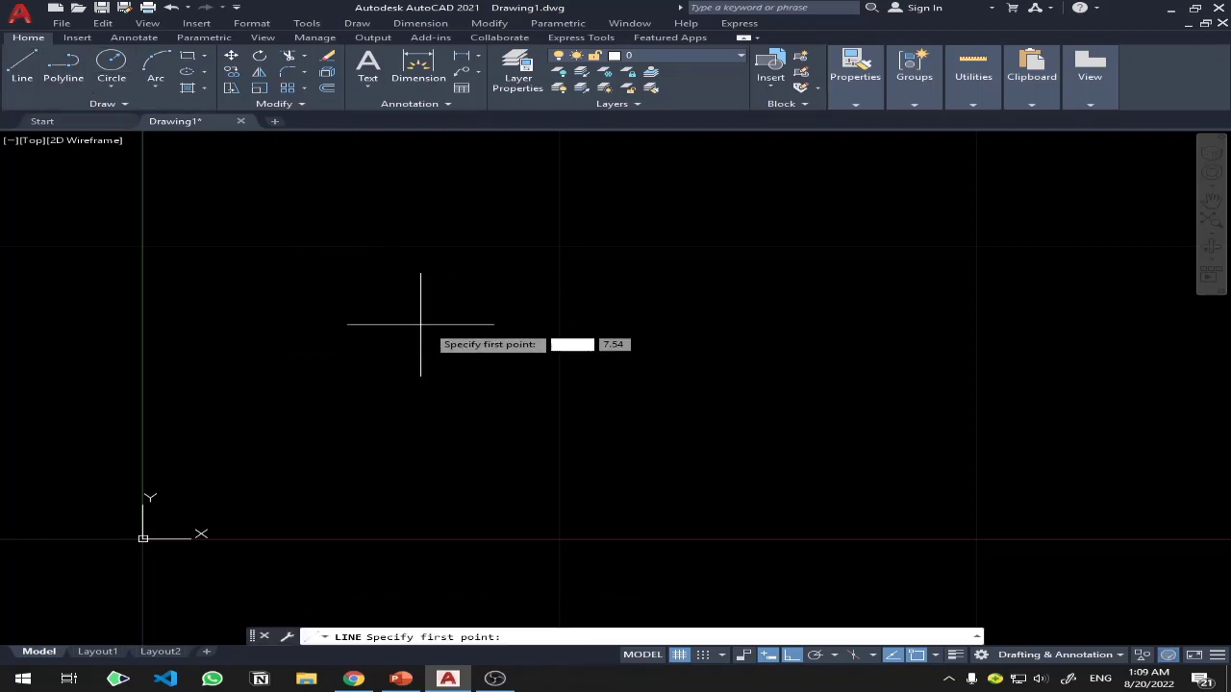
{"action": "key", "text": "Escape"}
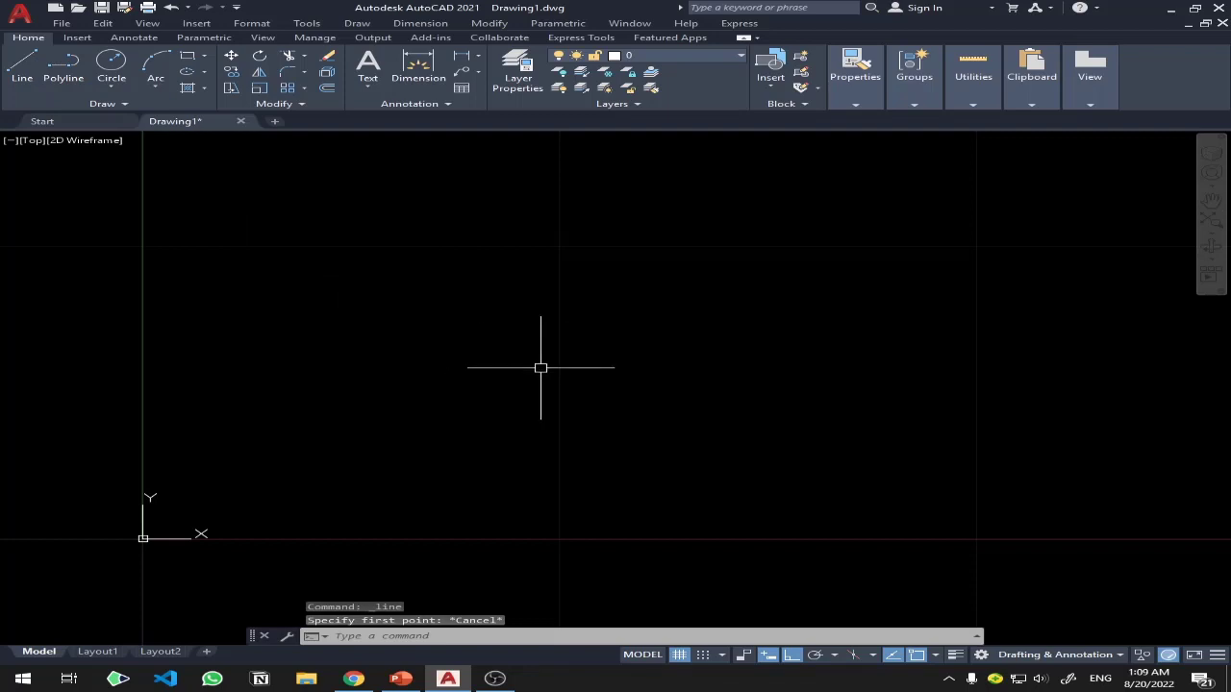
{"action": "type", "text": "l"}
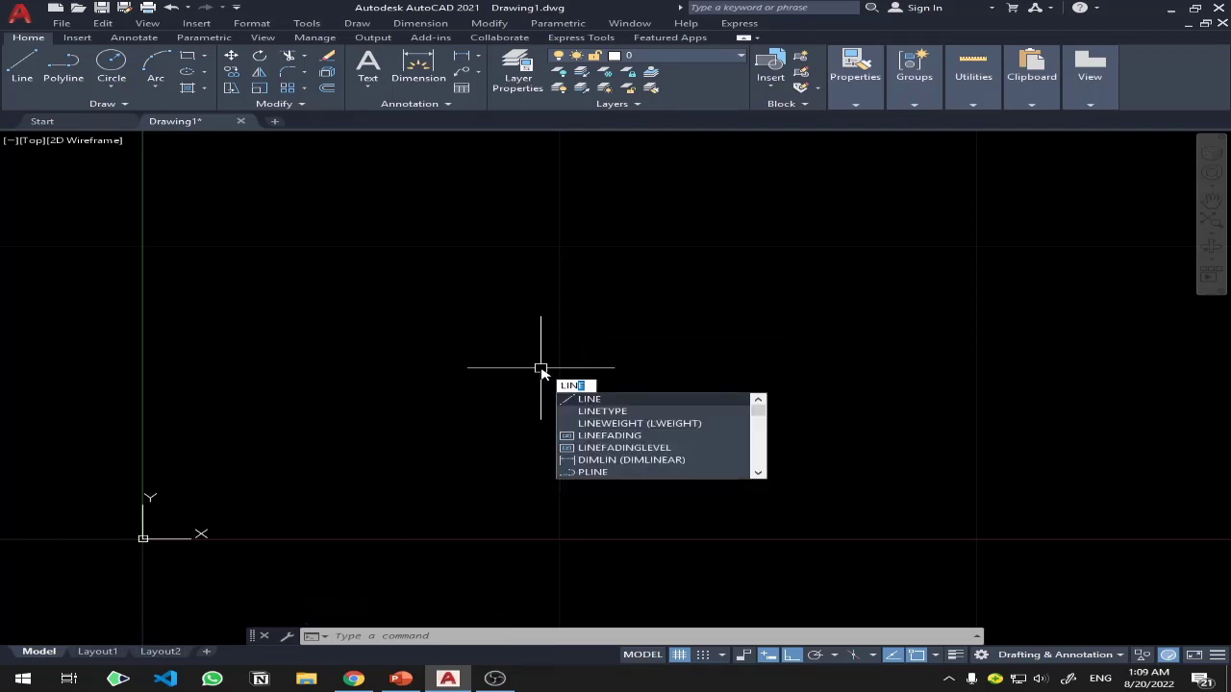
{"action": "left_click", "coordinate": [592, 399]}
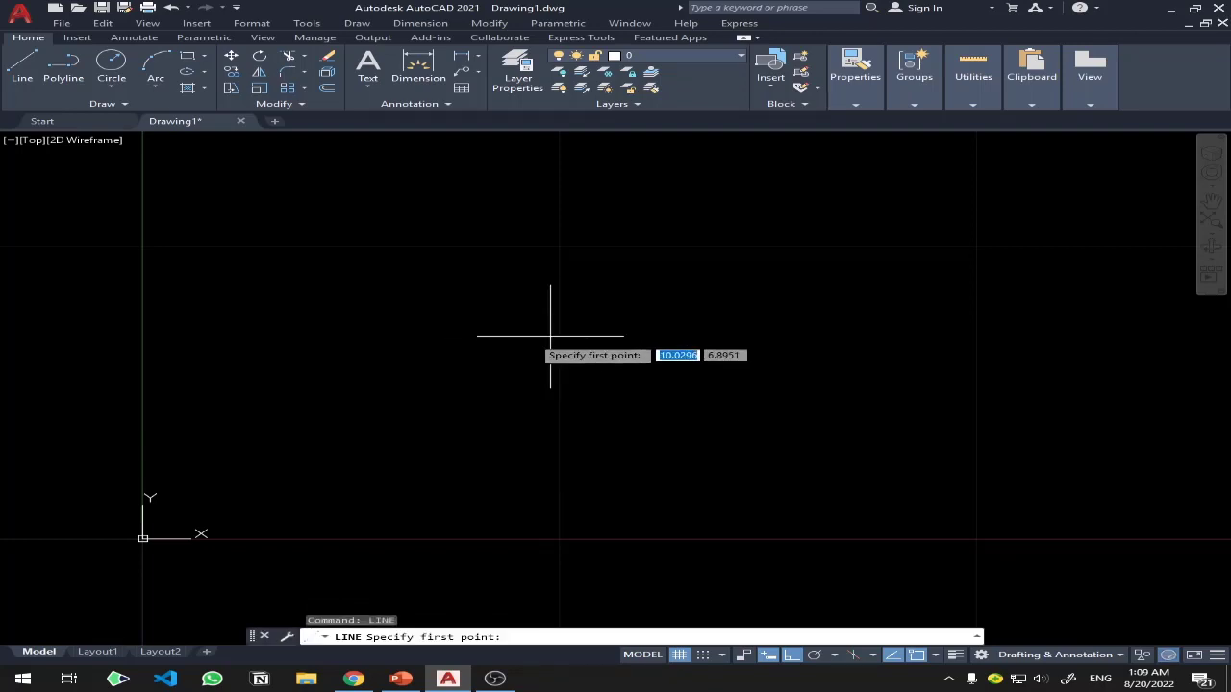
{"action": "left_click", "coordinate": [391, 361]}
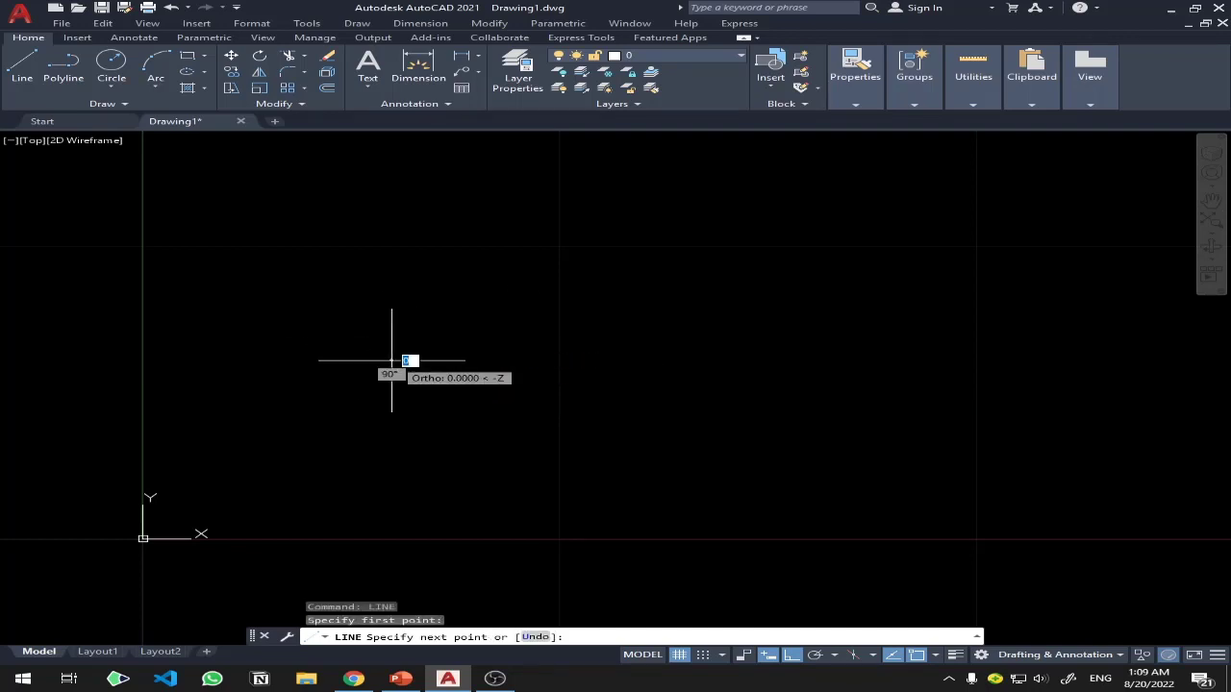
{"action": "left_click", "coordinate": [900, 230]}
{"action": "key", "text": "Escape"}
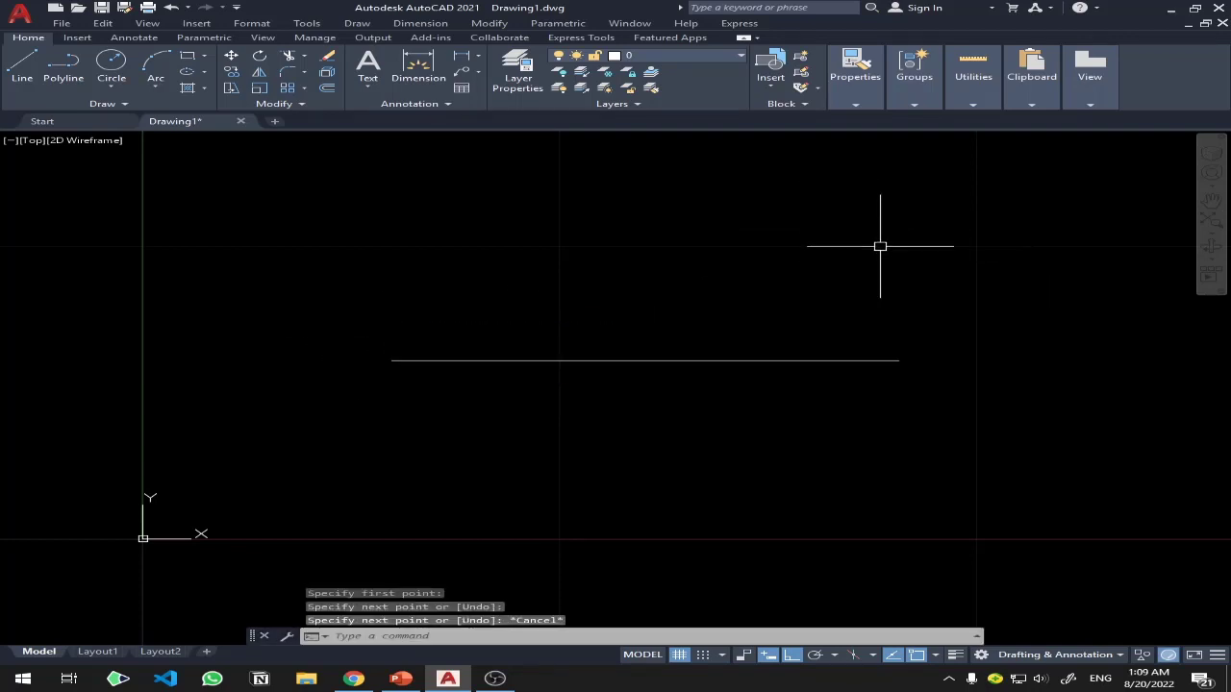
{"action": "key", "text": "ctrl+z"}
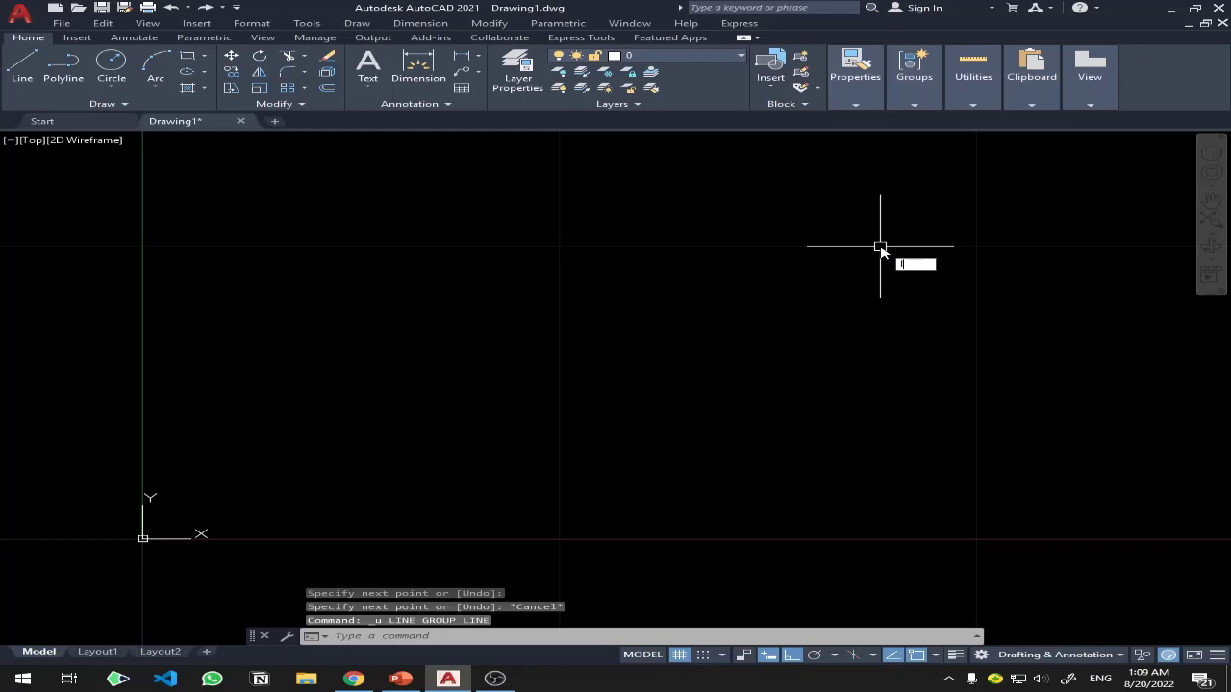
{"action": "type", "text": "L"}
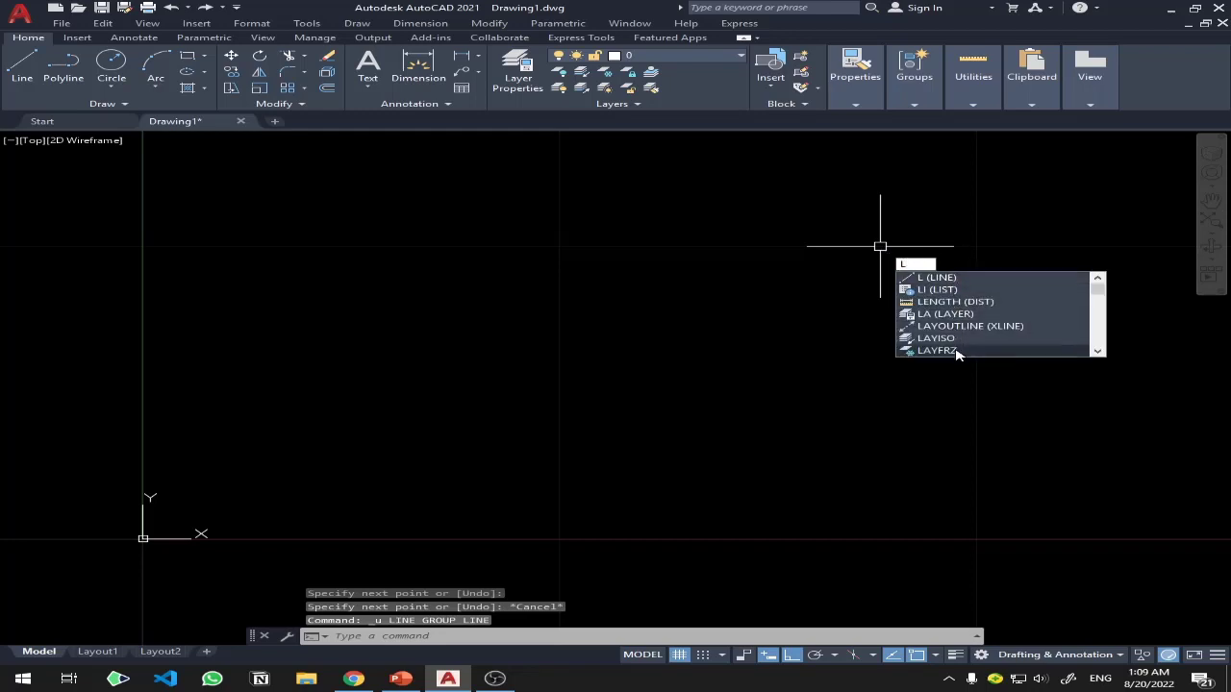
{"action": "key", "text": "Return"}
{"action": "left_click", "coordinate": [555, 306]}
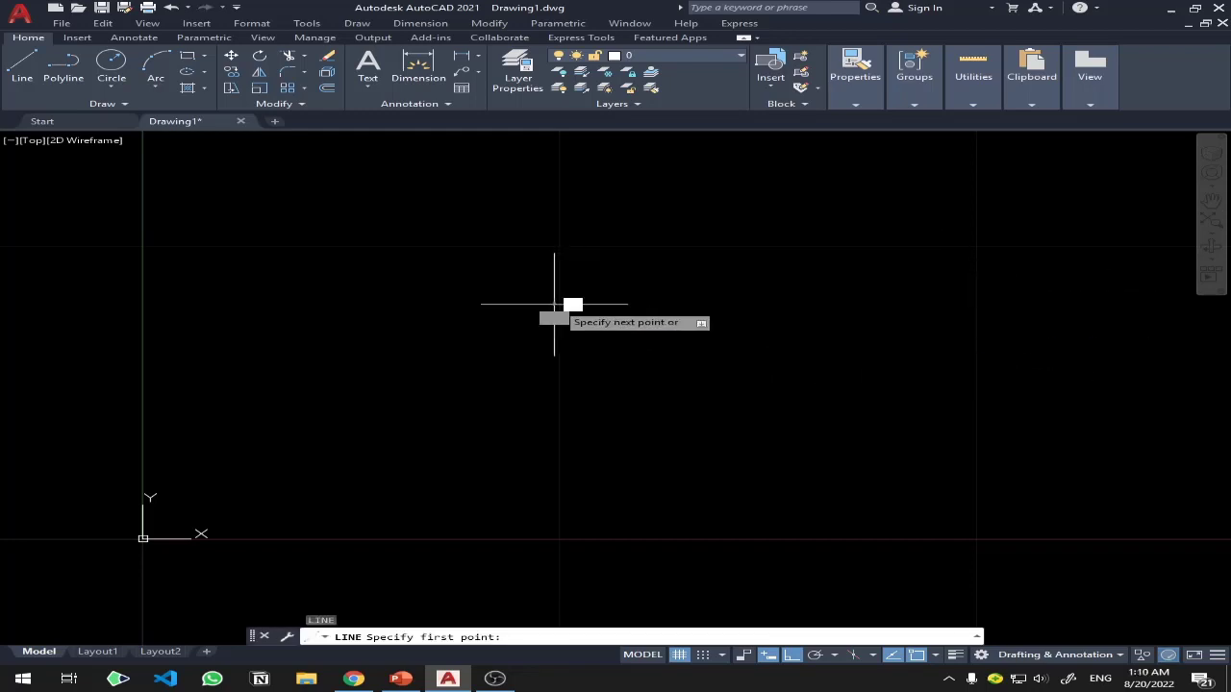
{"action": "left_click", "coordinate": [922, 305]}
{"action": "left_click", "coordinate": [921, 454]}
{"action": "key", "text": "Return"}
{"action": "key", "text": "ctrl+z"}
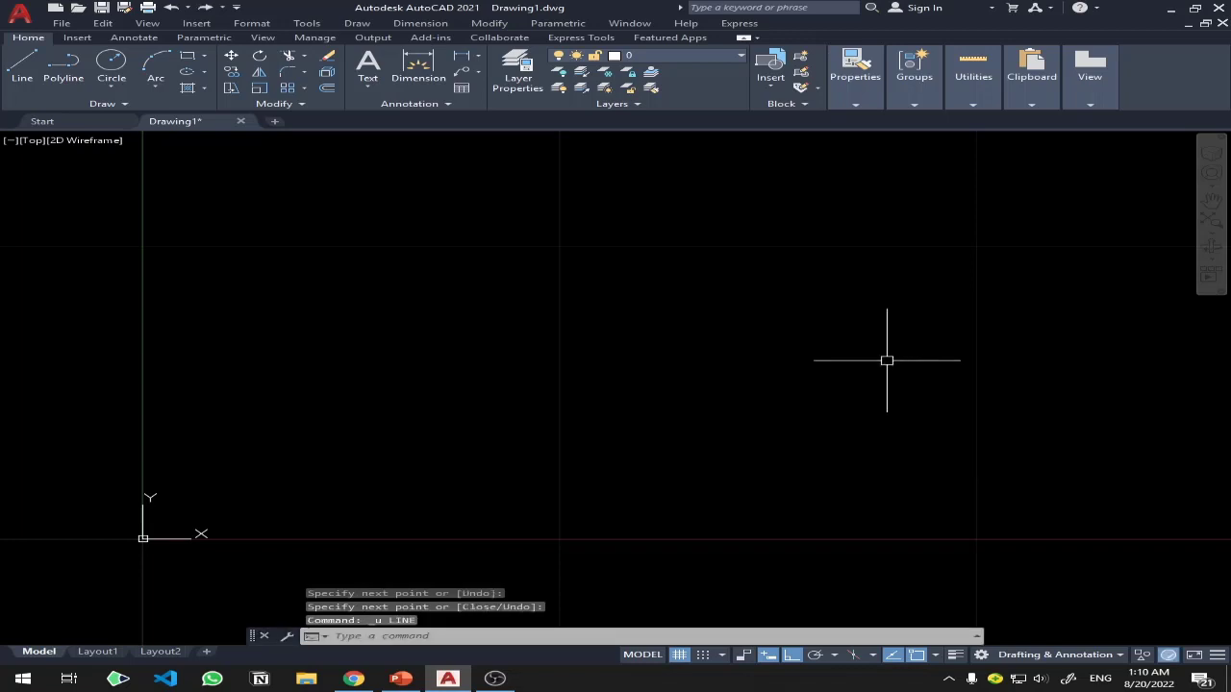
{"action": "type", "text": "l"}
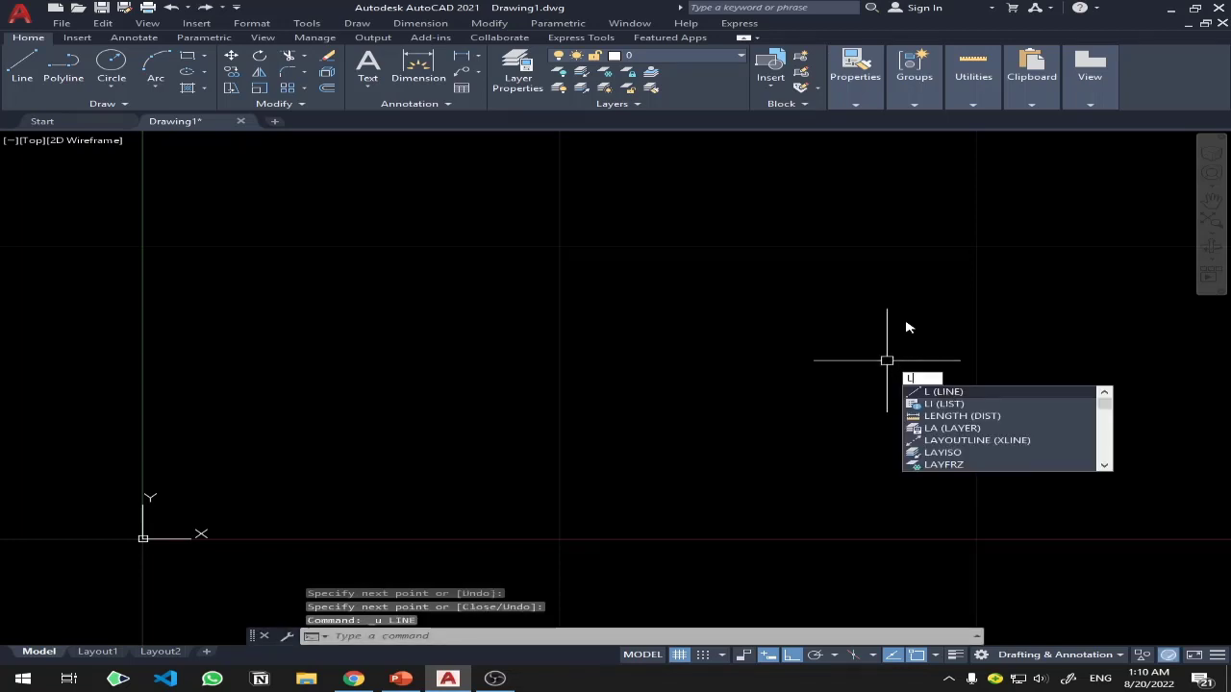
{"action": "key", "text": "Return"}
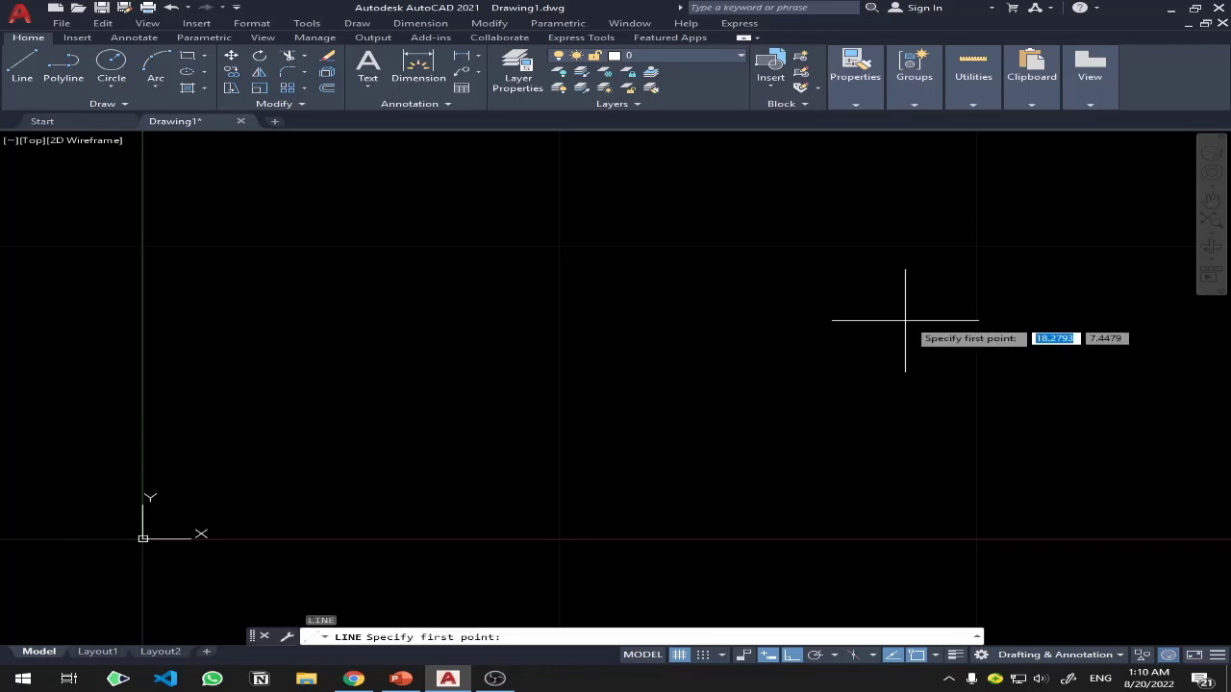
{"action": "key", "text": "Escape"}
{"action": "type", "text": "L"}
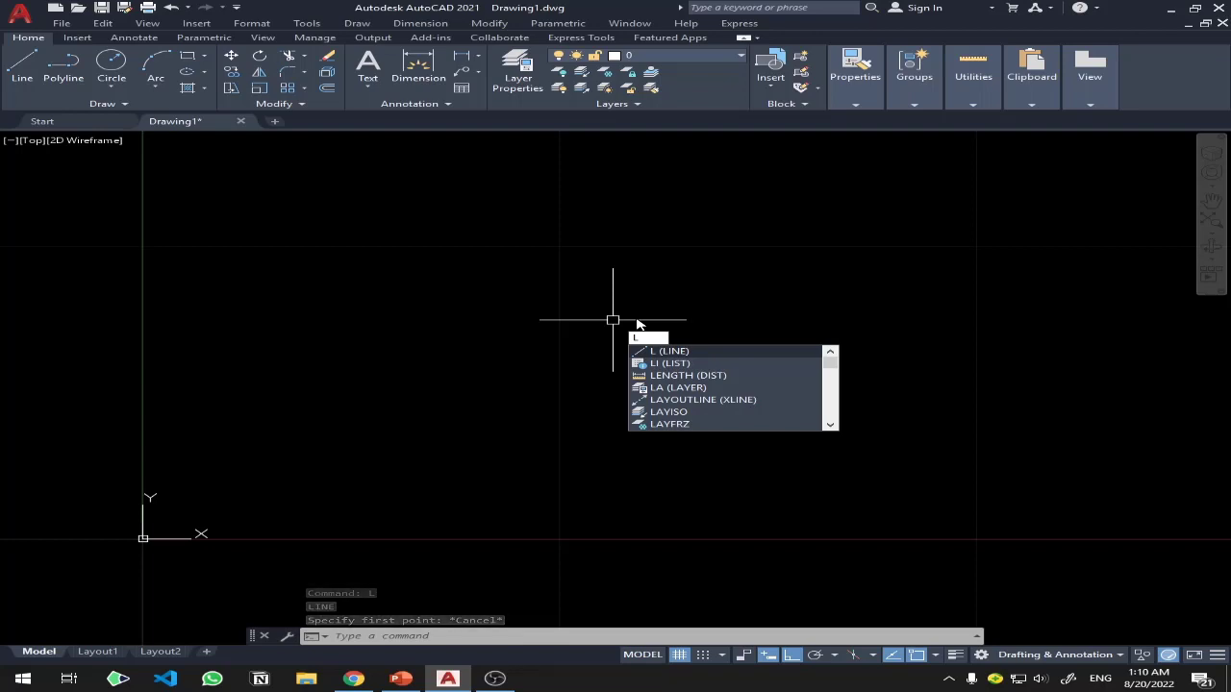
{"action": "key", "text": "Return"}
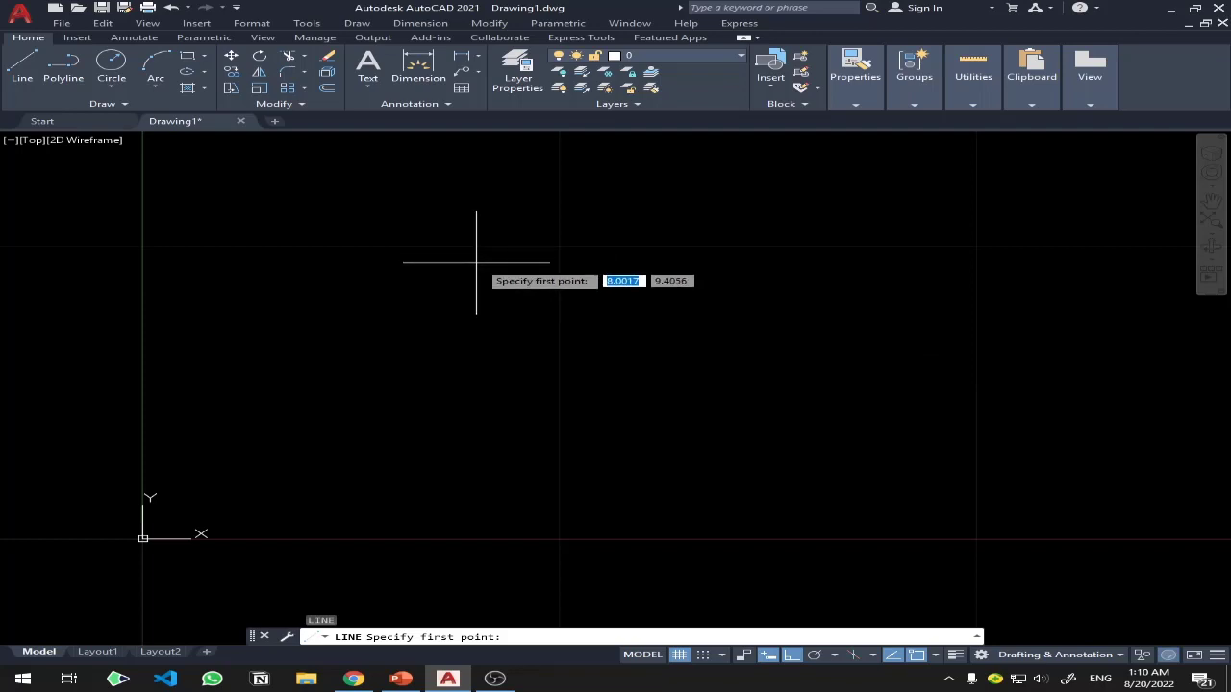
{"action": "key", "text": "Escape"}
{"action": "left_click", "coordinate": [21, 67]}
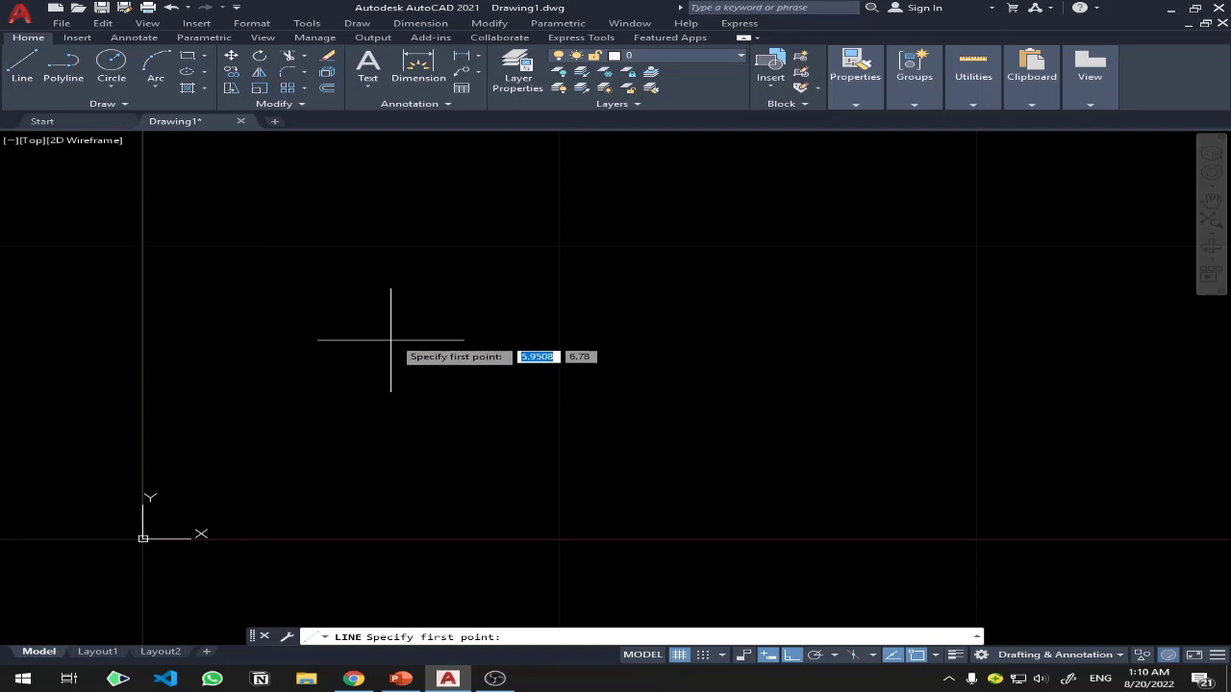
{"action": "key", "text": "Escape"}
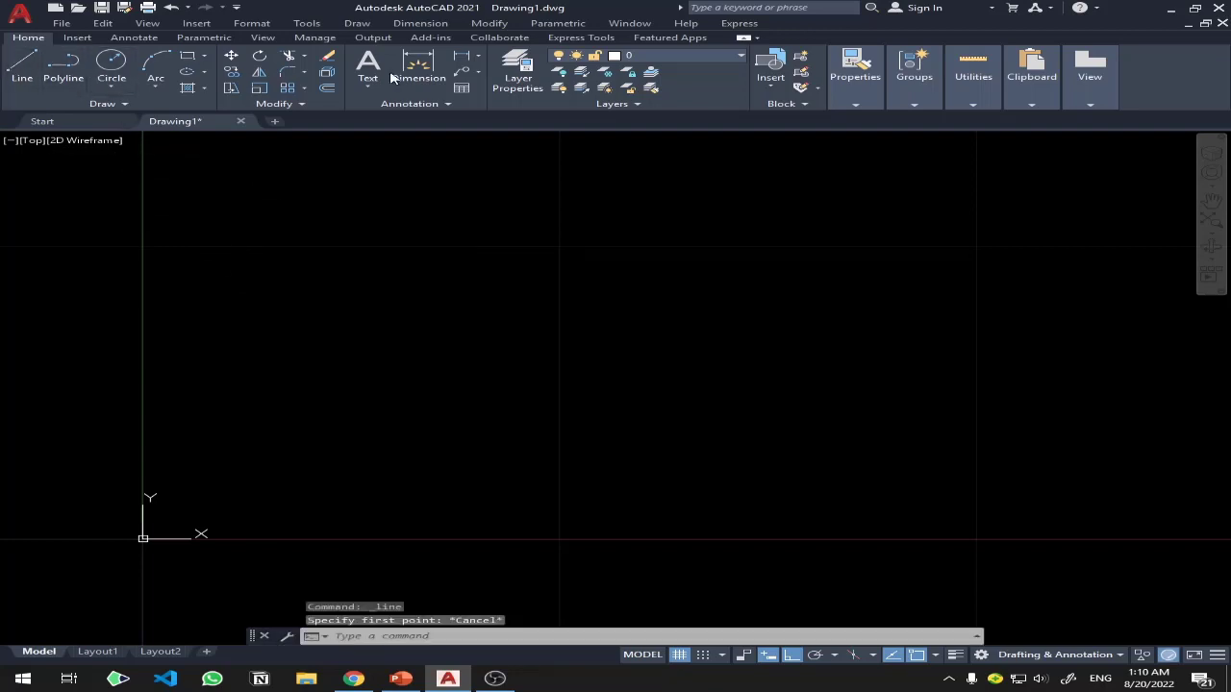
{"action": "left_click", "coordinate": [1000, 79]}
{"action": "type", "text": "CIR"}
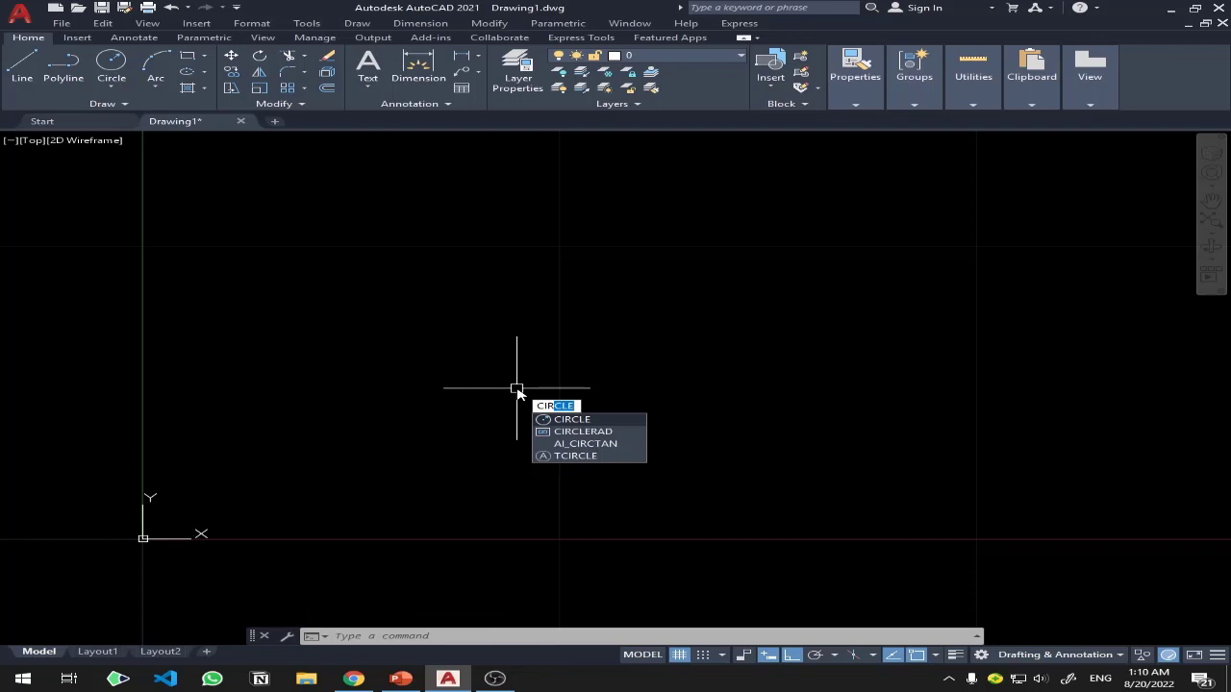
Start the CIRCLE command, then cancel it with Esc
{"action": "key", "text": "Return"}
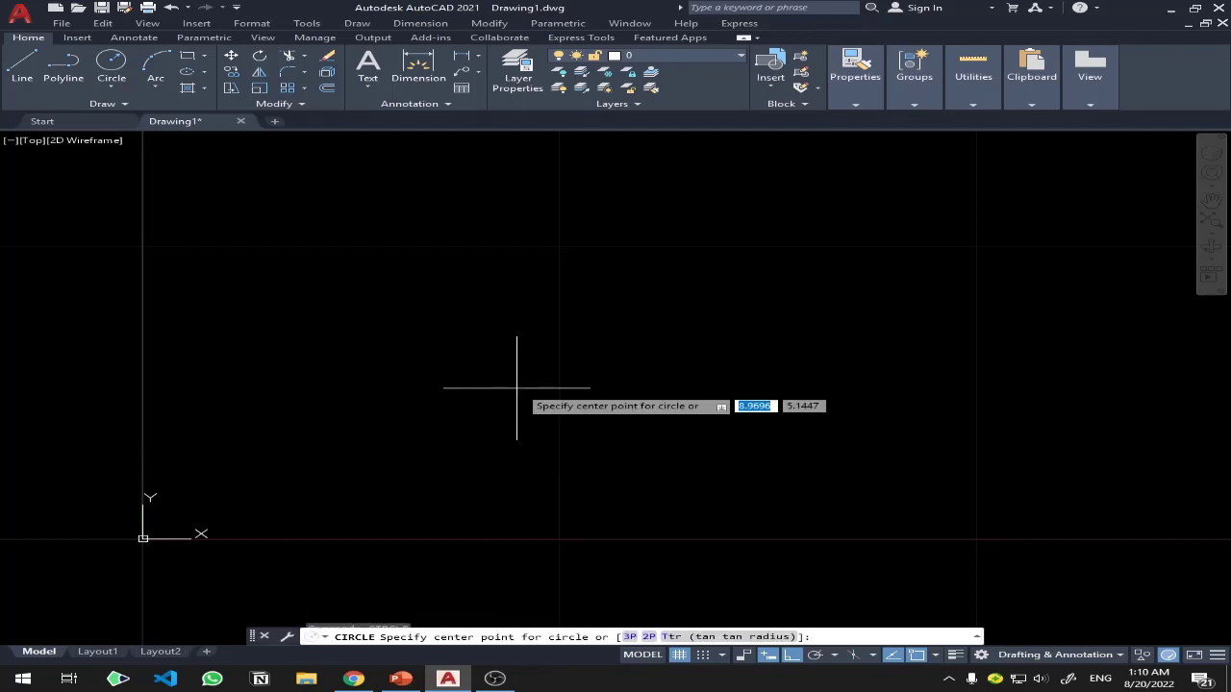
{"action": "key", "text": "Escape"}
{"action": "type", "text": "C"}
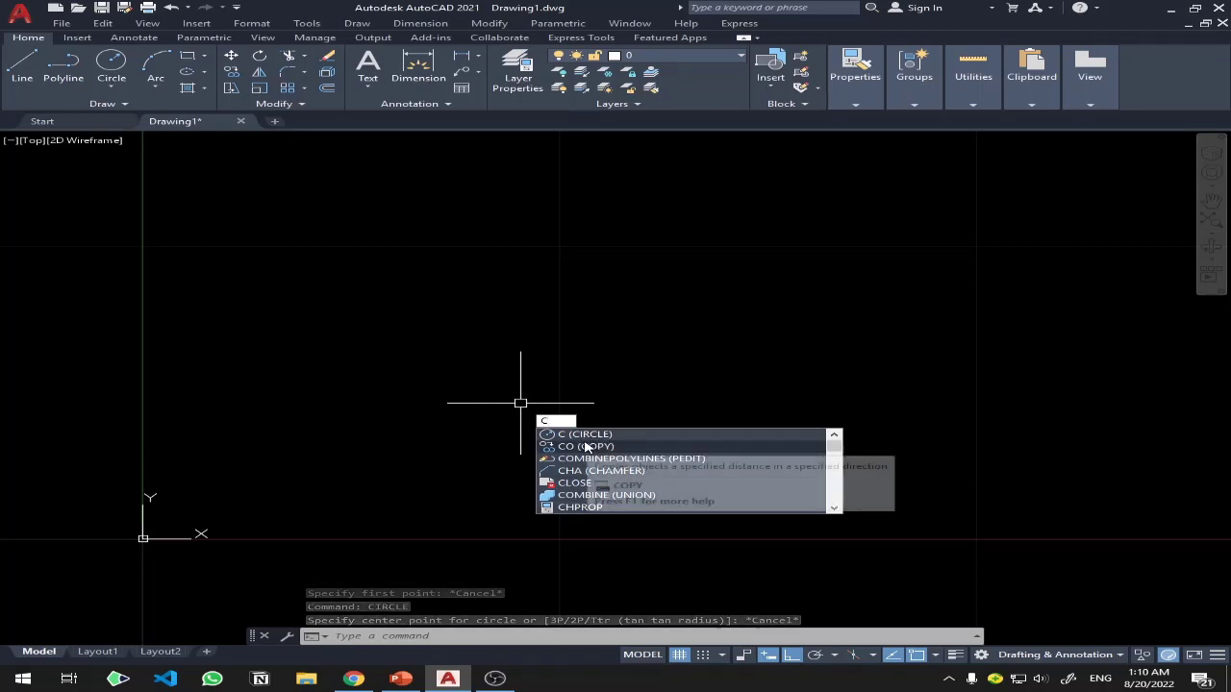
{"action": "scroll", "coordinate": [601, 454], "scroll_direction": "down", "scroll_amount": 3}
{"action": "scroll", "coordinate": [588, 466], "scroll_direction": "down", "scroll_amount": 3}
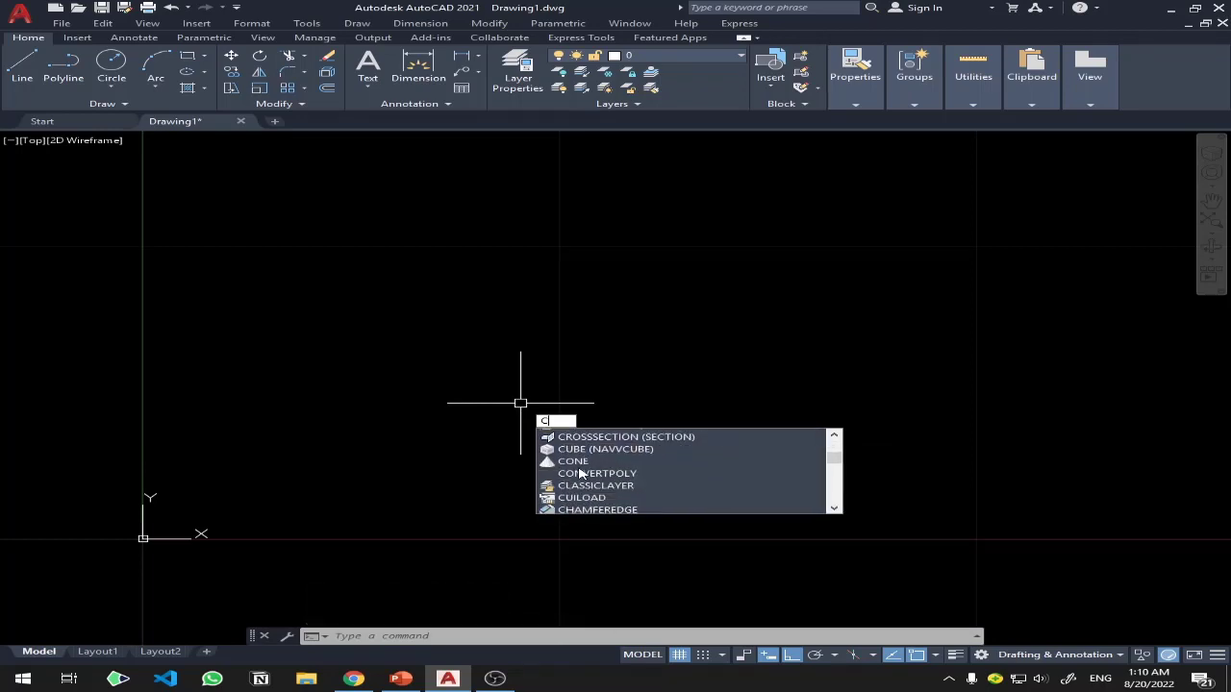
{"action": "scroll", "coordinate": [580, 473], "scroll_direction": "down", "scroll_amount": 3}
{"action": "scroll", "coordinate": [579, 491], "scroll_direction": "down", "scroll_amount": 3}
{"action": "scroll", "coordinate": [582, 492], "scroll_direction": "down", "scroll_amount": 3}
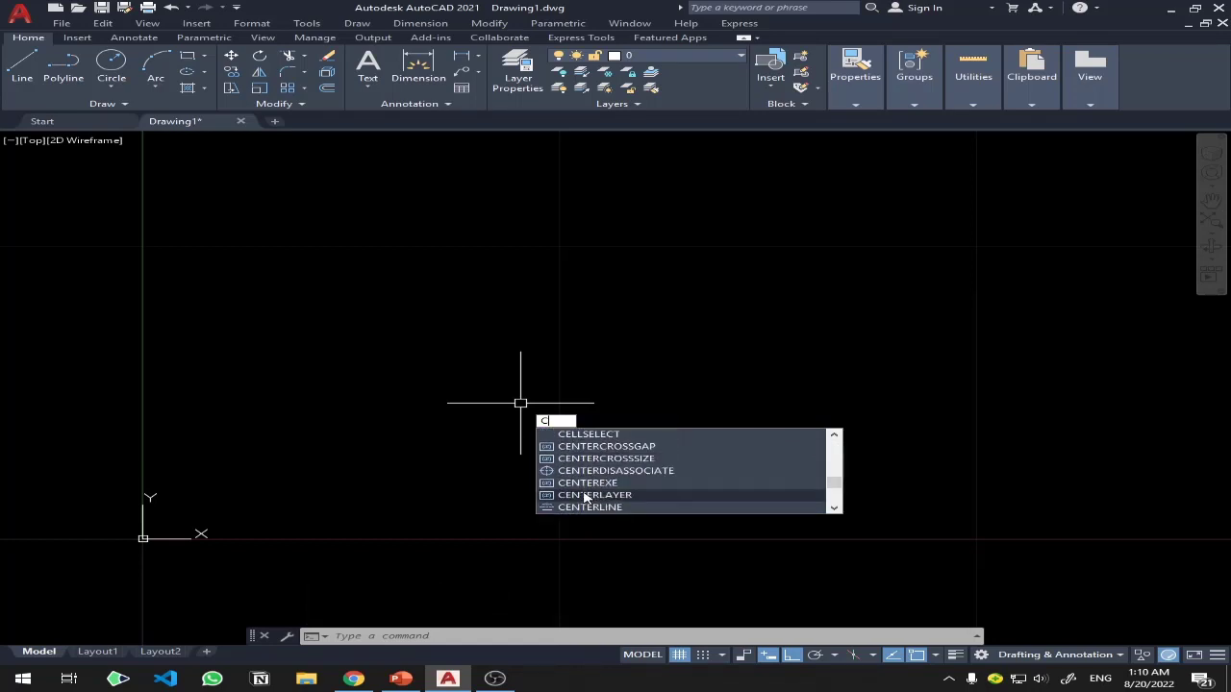
{"action": "scroll", "coordinate": [583, 481], "scroll_direction": "up", "scroll_amount": 2}
{"action": "scroll", "coordinate": [583, 477], "scroll_direction": "up", "scroll_amount": 2}
{"action": "scroll", "coordinate": [584, 471], "scroll_direction": "up", "scroll_amount": 2}
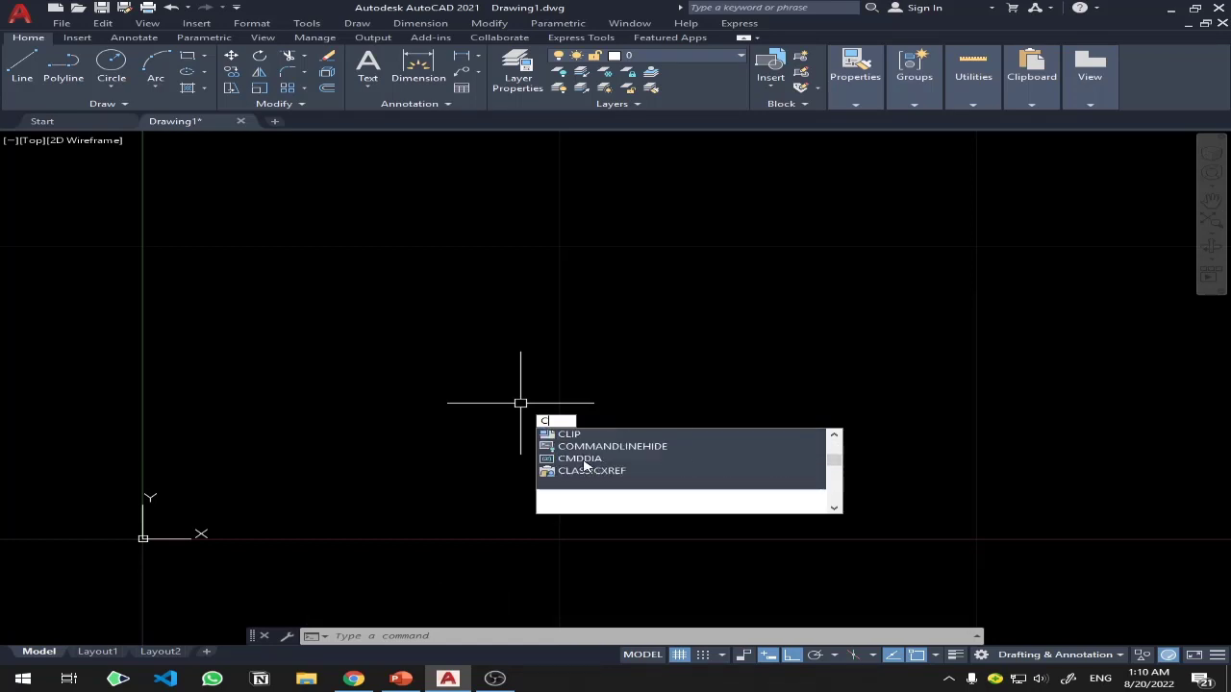
{"action": "scroll", "coordinate": [584, 465], "scroll_direction": "up", "scroll_amount": 2}
{"action": "scroll", "coordinate": [584, 465], "scroll_direction": "up", "scroll_amount": 3}
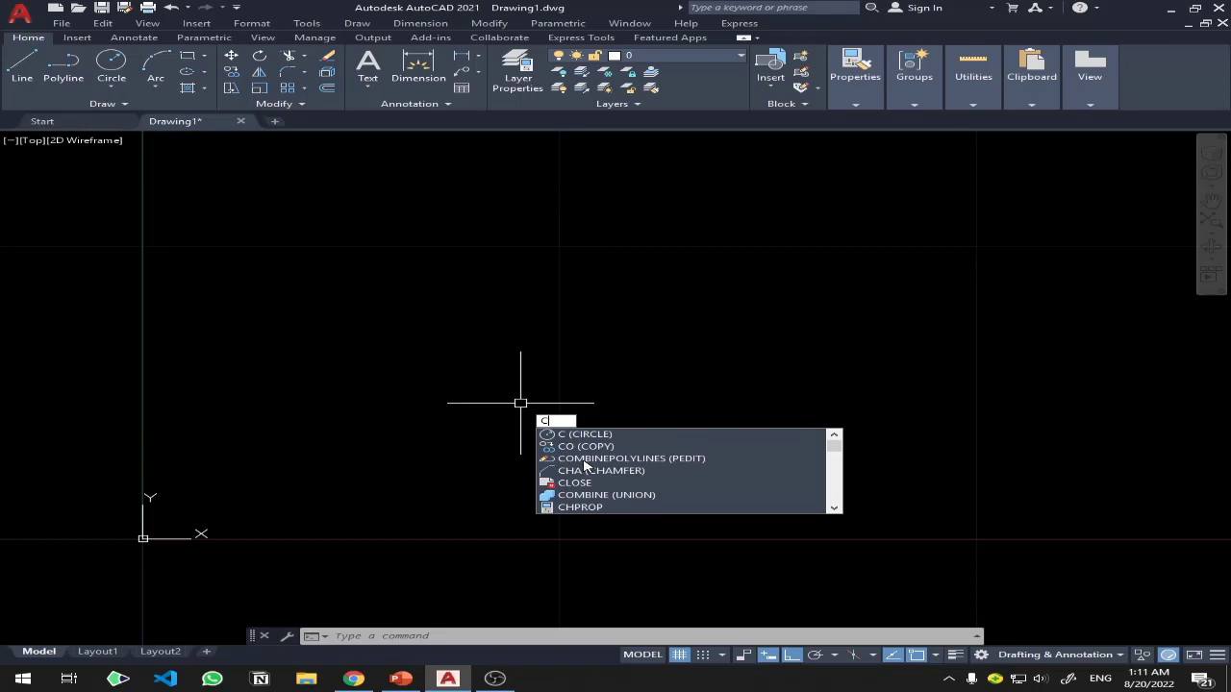
Draw a circle by picking its centre point and radius
{"action": "type", "text": "r"}
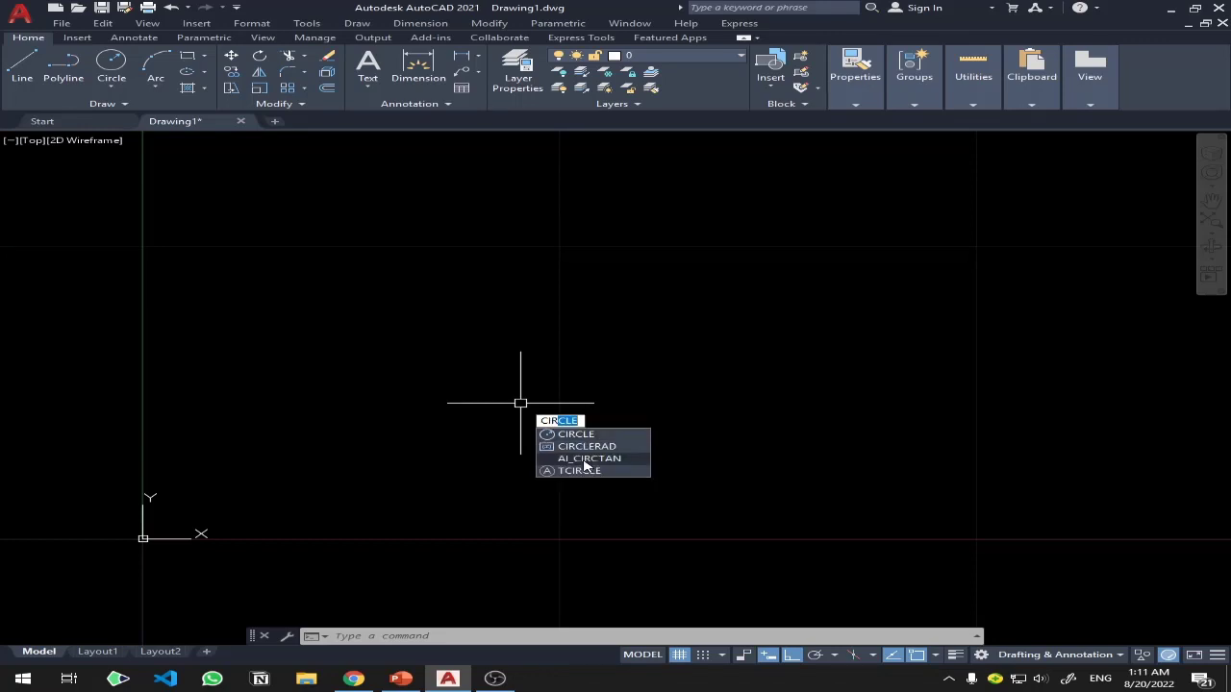
{"action": "left_click", "coordinate": [599, 435]}
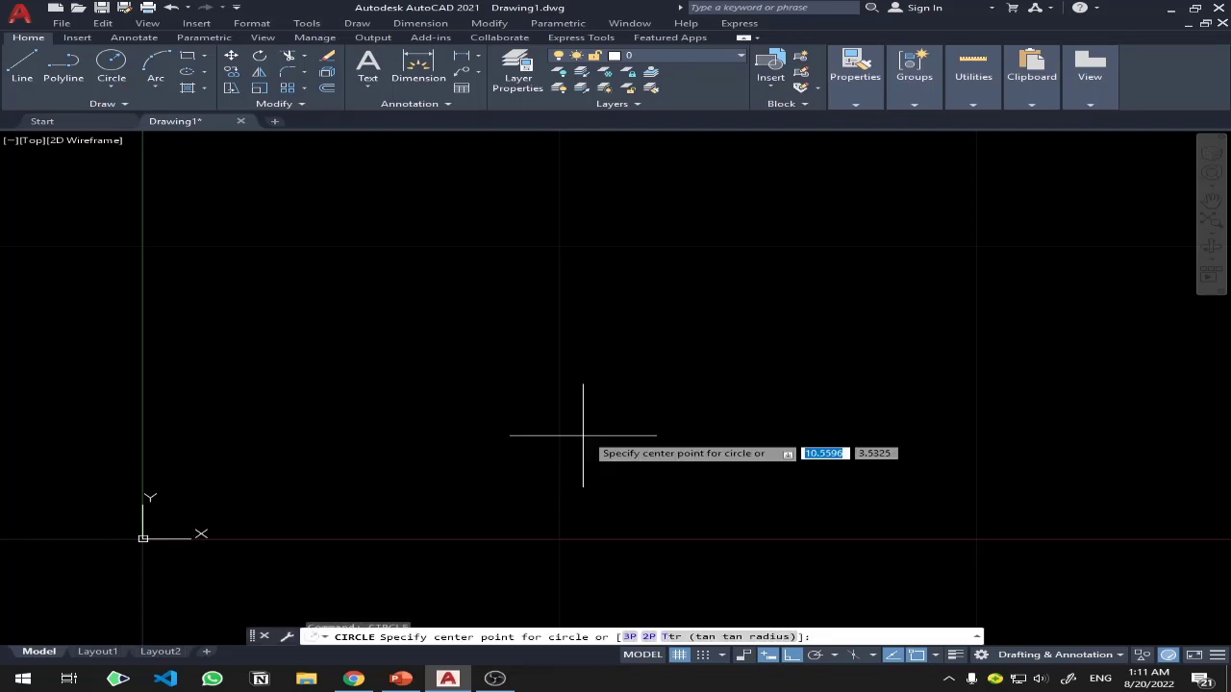
{"action": "left_click", "coordinate": [375, 260]}
{"action": "scroll", "coordinate": [658, 341], "scroll_direction": "down", "scroll_amount": 5}
{"action": "left_click", "coordinate": [653, 343]}
{"action": "scroll", "coordinate": [663, 294], "scroll_direction": "up", "scroll_amount": 4}
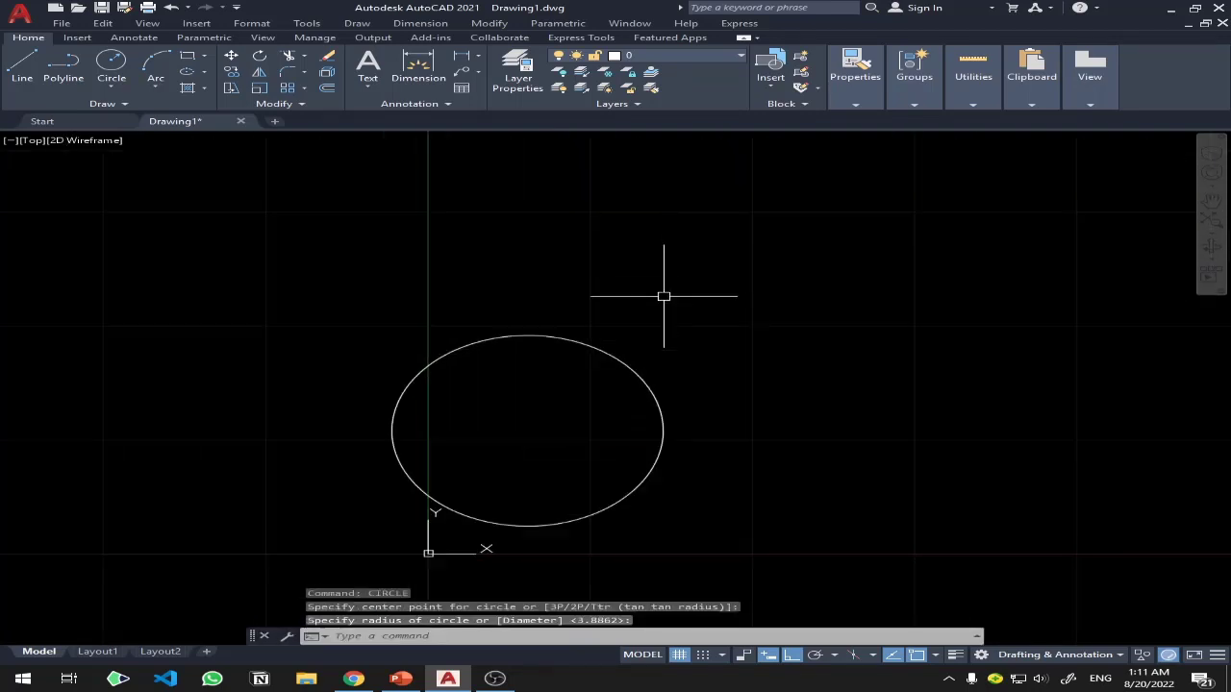
Crossing-select the circle and delete it
{"action": "left_click", "coordinate": [684, 348]}
{"action": "left_click", "coordinate": [524, 457]}
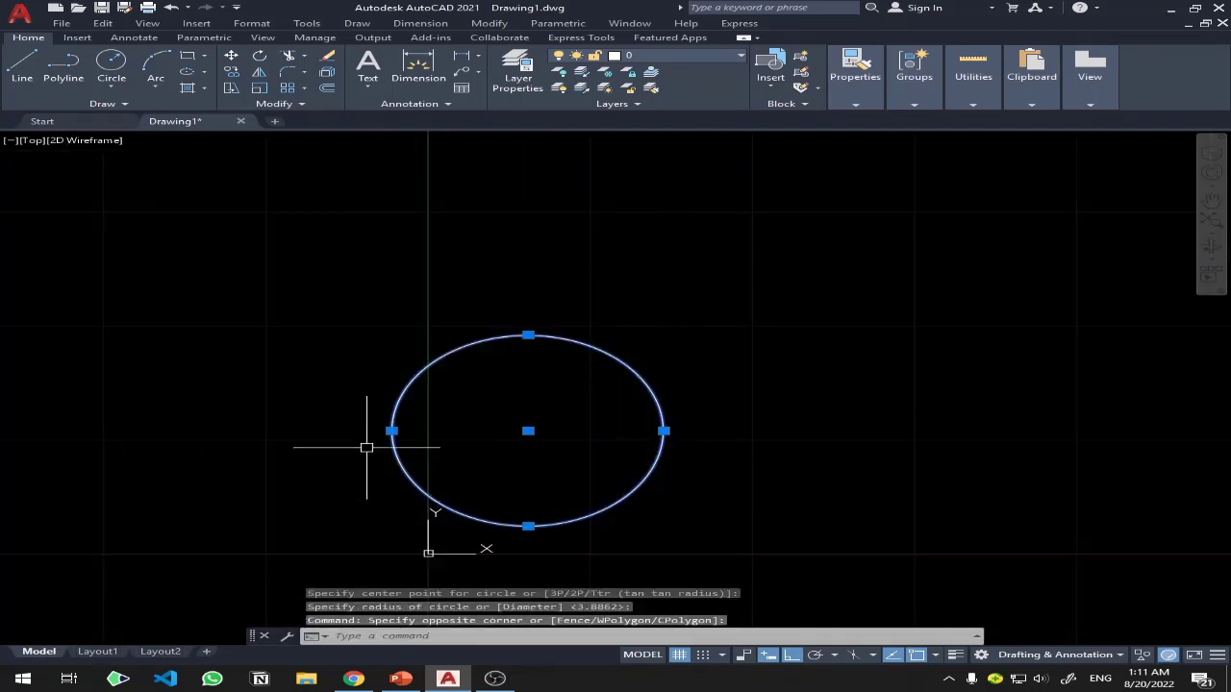
{"action": "key", "text": "Delete"}
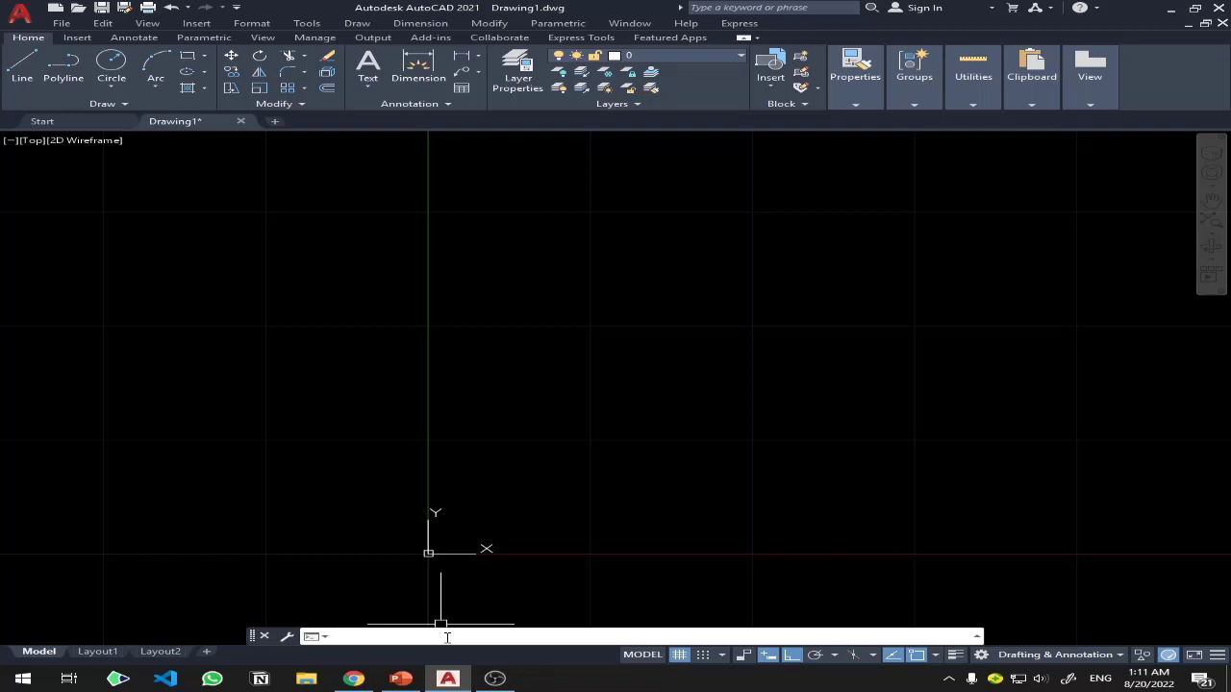
Draw three connected line segments, then undo them with Ctrl+Z
{"action": "left_click", "coordinate": [521, 635]}
{"action": "type", "text": "LINE"}
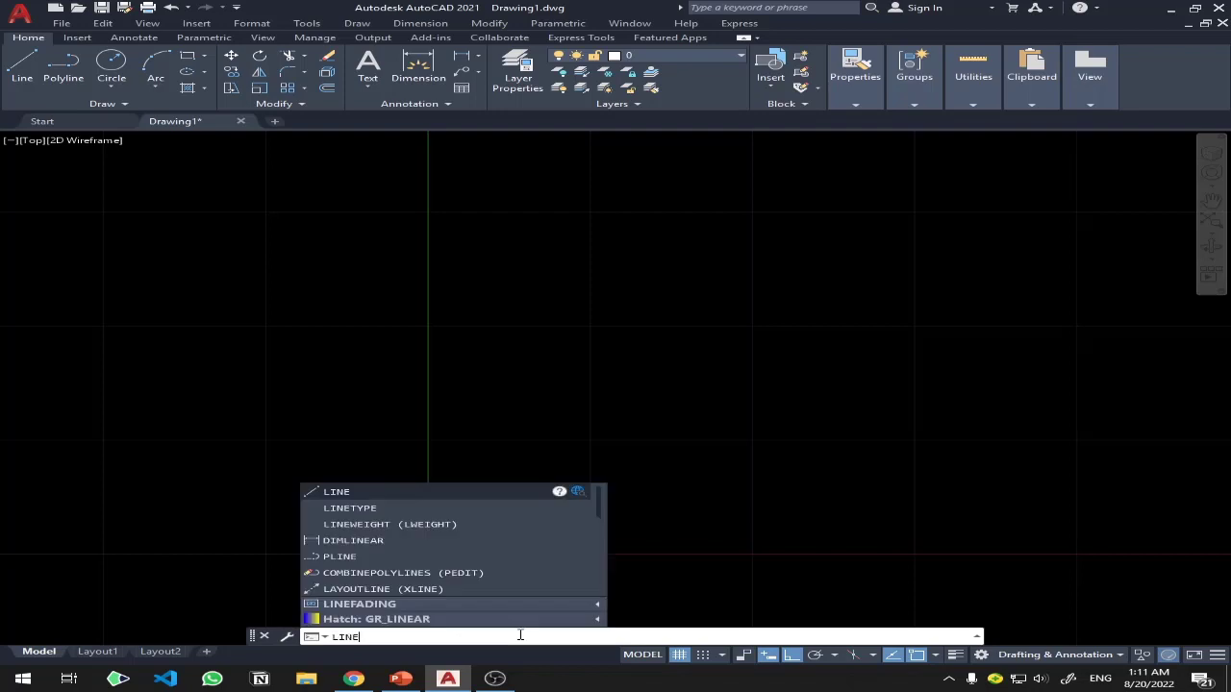
{"action": "key", "text": "Return"}
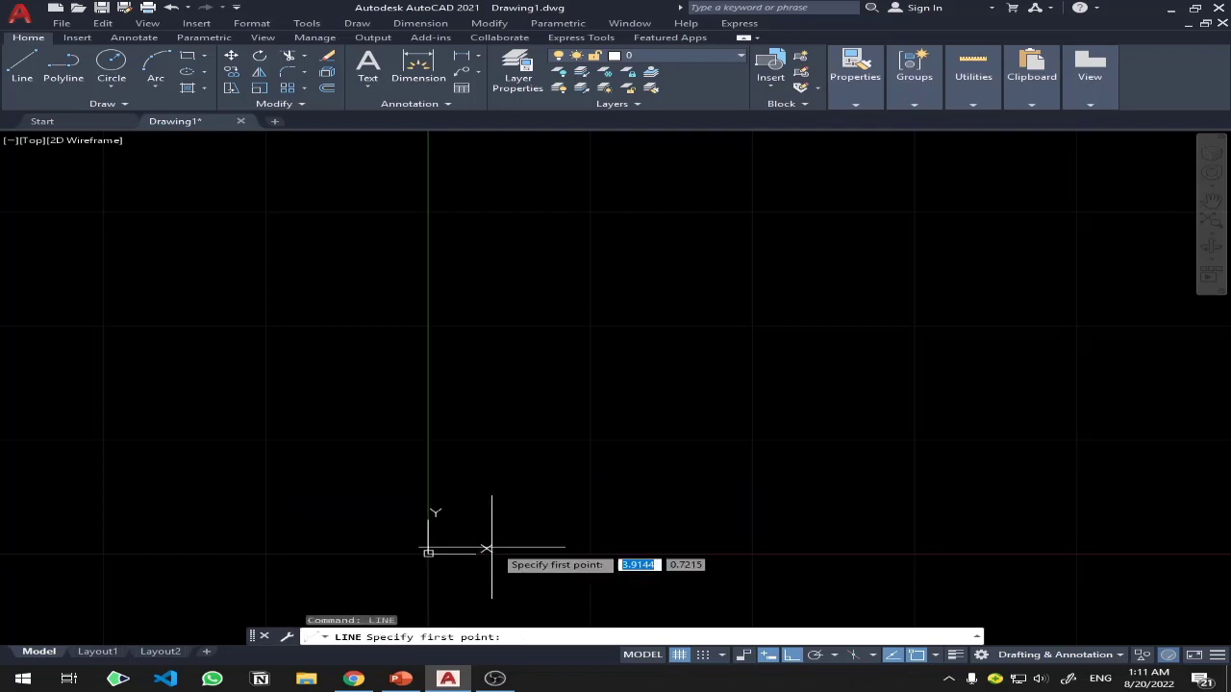
{"action": "left_click", "coordinate": [545, 305]}
{"action": "left_click", "coordinate": [912, 305]}
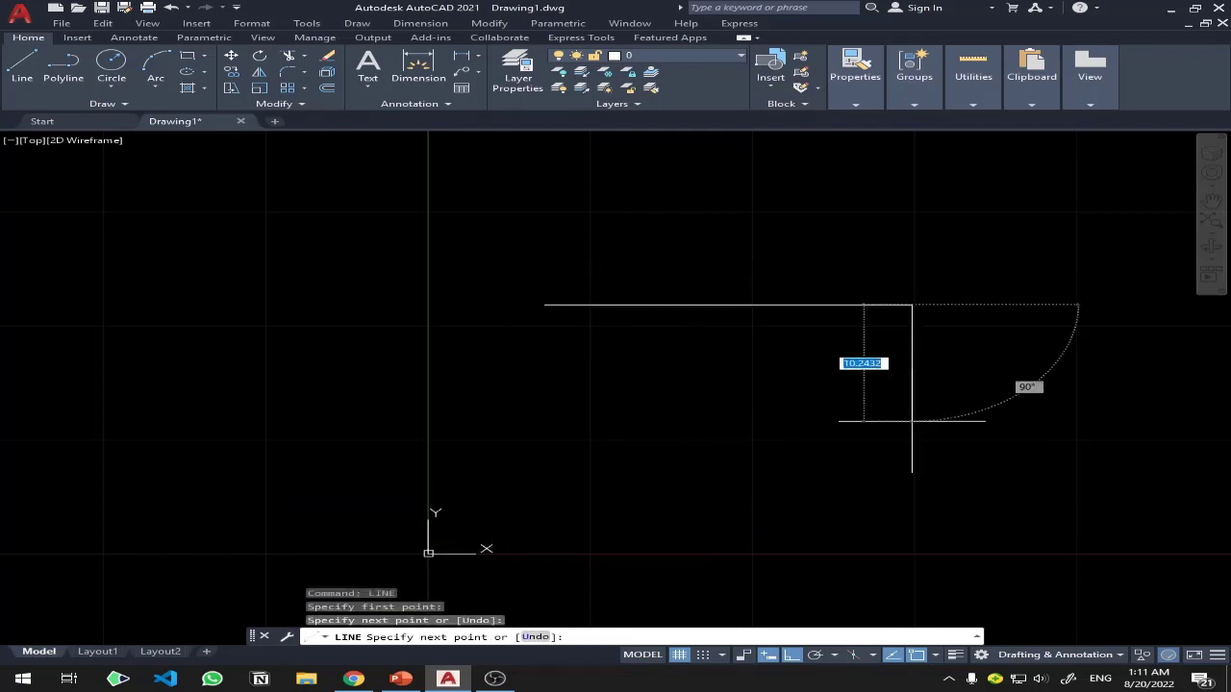
{"action": "left_click", "coordinate": [910, 486]}
{"action": "left_click", "coordinate": [585, 488]}
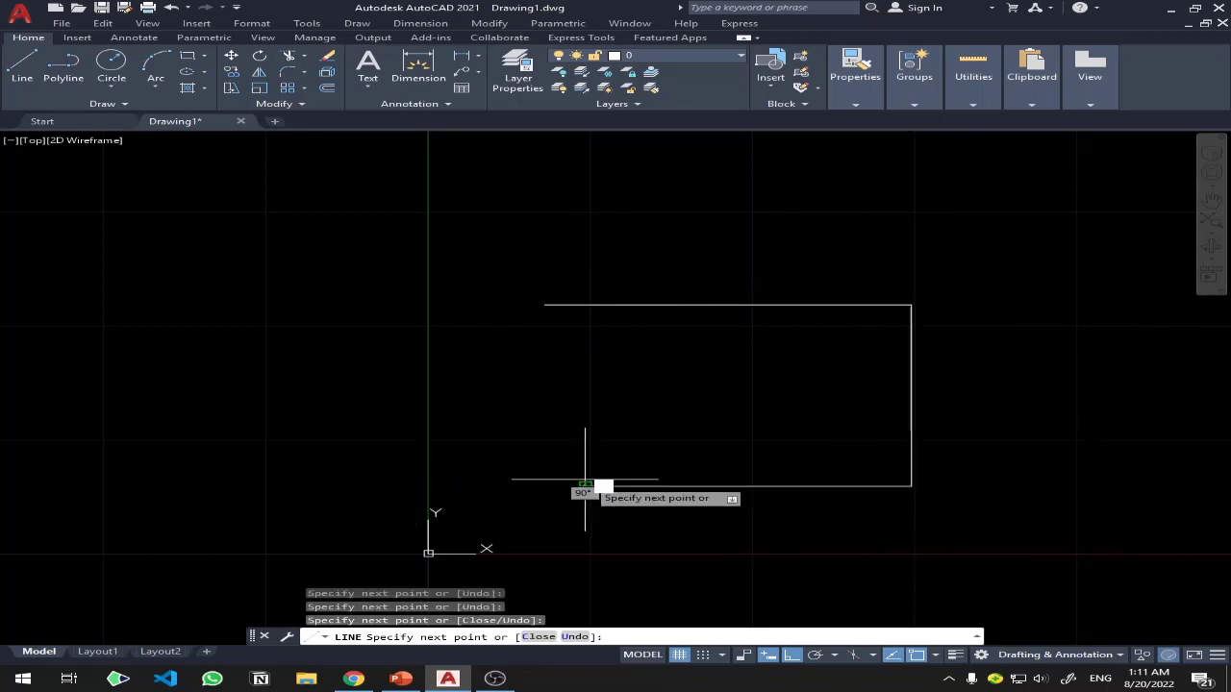
{"action": "key", "text": "Return"}
{"action": "key", "text": "ctrl+z"}
{"action": "type", "text": "c"}
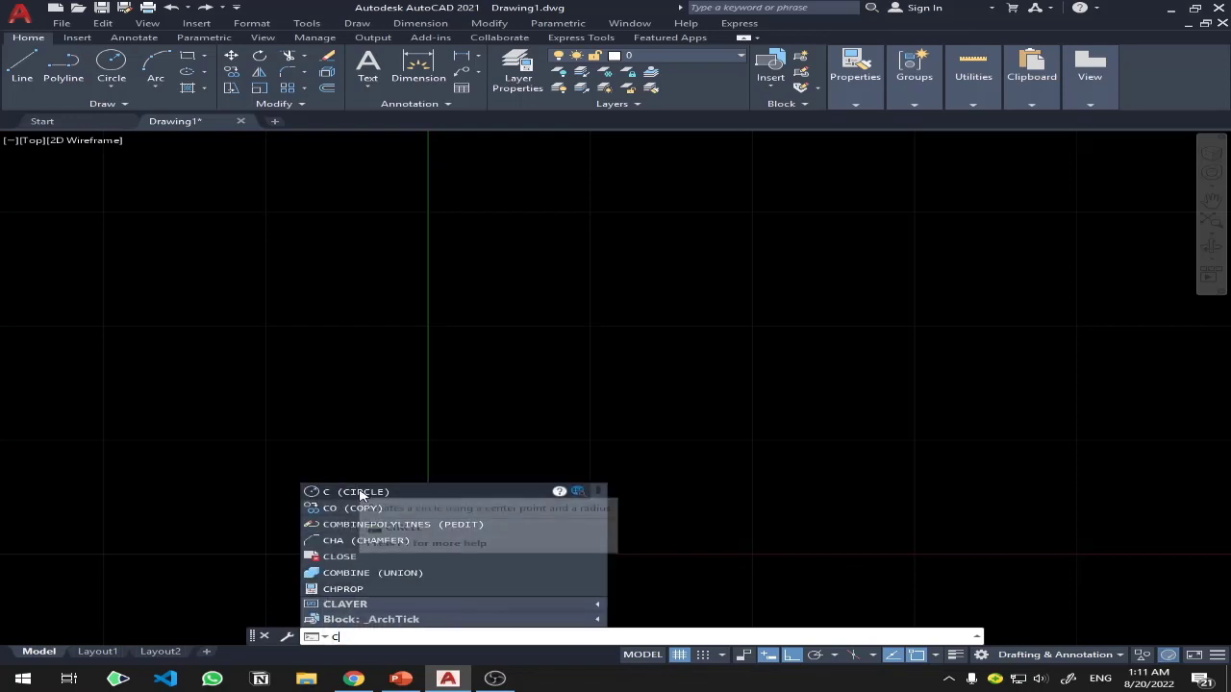
Draw a circle, delete it, then cancel a stray typed L
{"action": "left_click", "coordinate": [362, 495]}
{"action": "left_click", "coordinate": [593, 312]}
{"action": "left_click", "coordinate": [687, 384]}
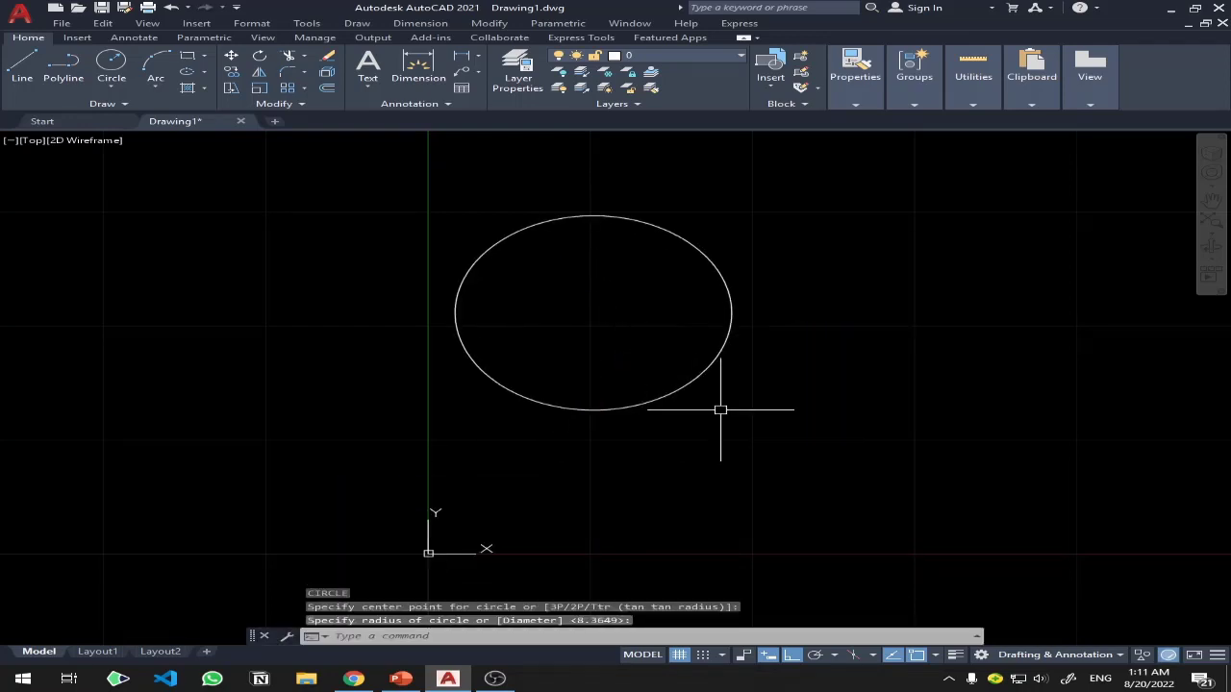
{"action": "left_click", "coordinate": [794, 258]}
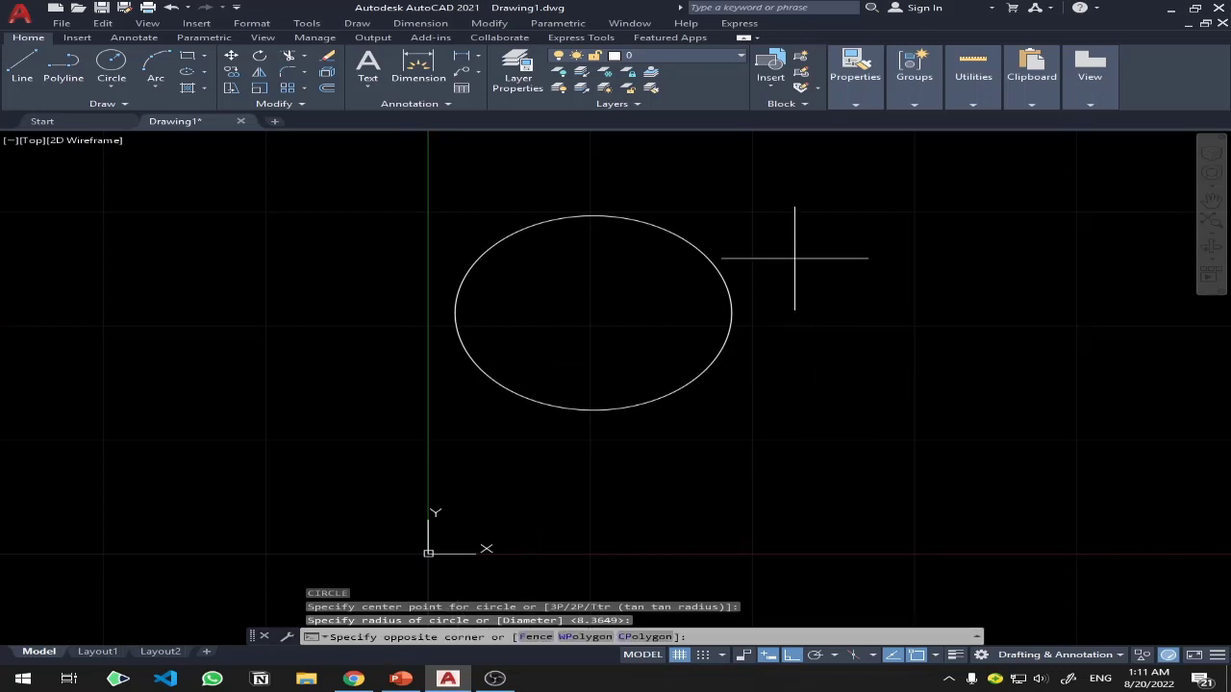
{"action": "left_click", "coordinate": [660, 366]}
{"action": "key", "text": "Delete"}
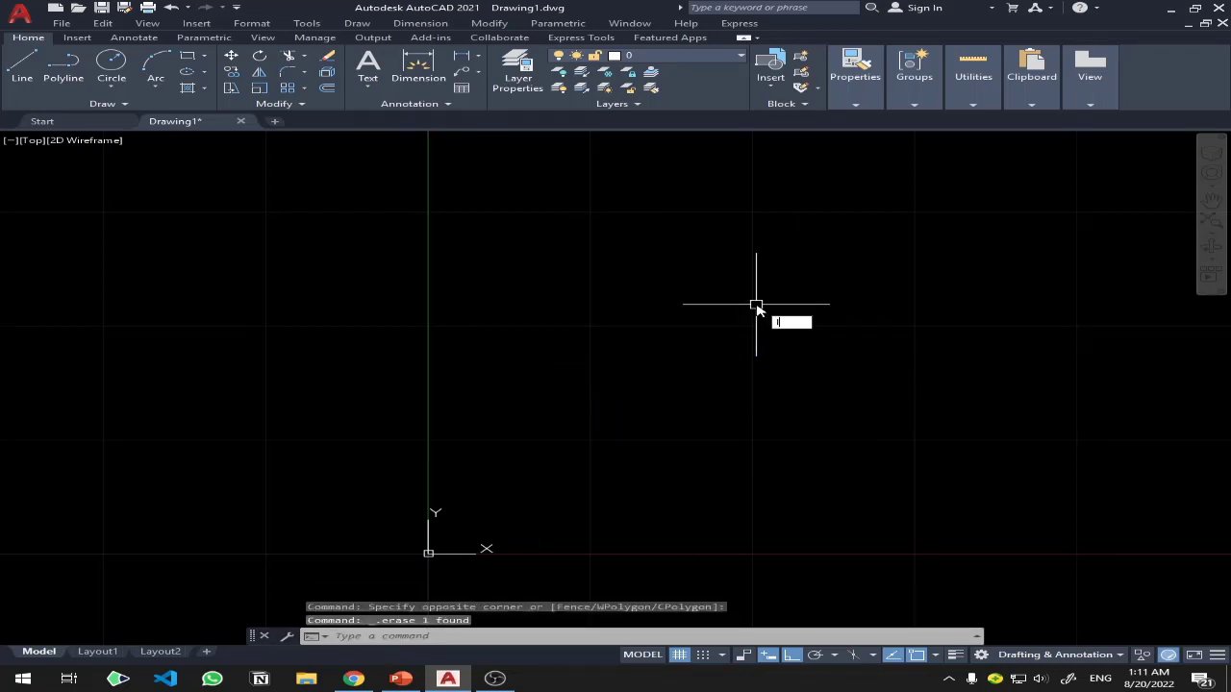
{"action": "type", "text": "L"}
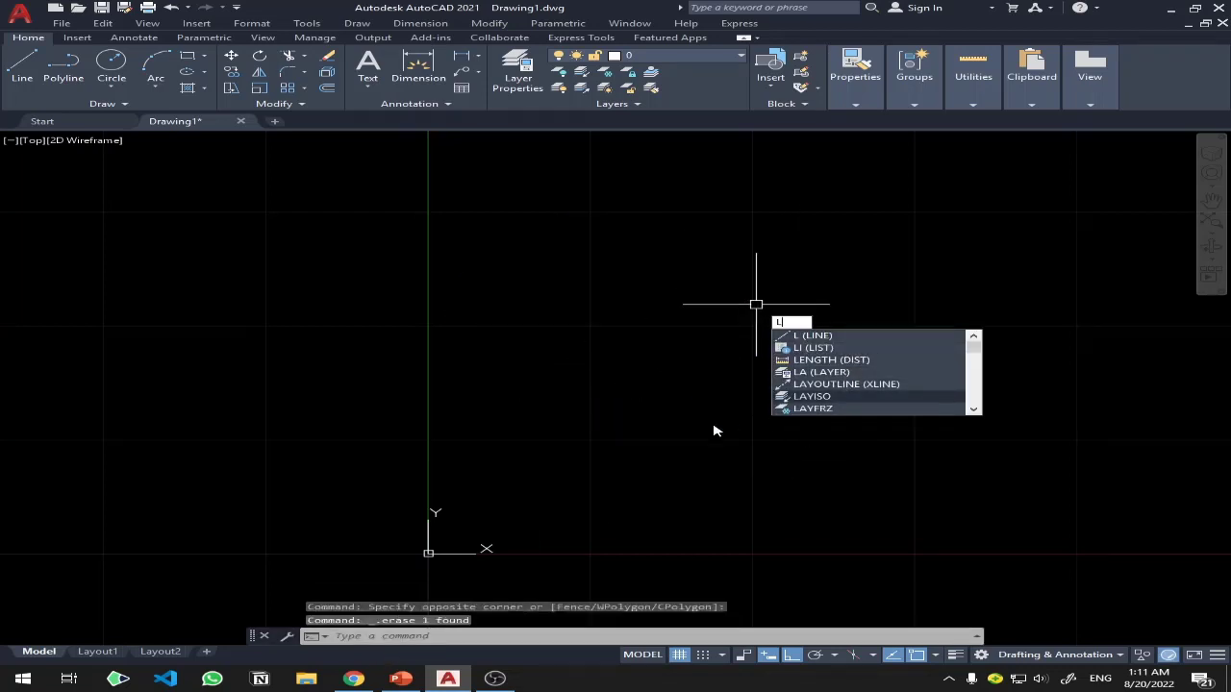
{"action": "key", "text": "Escape"}
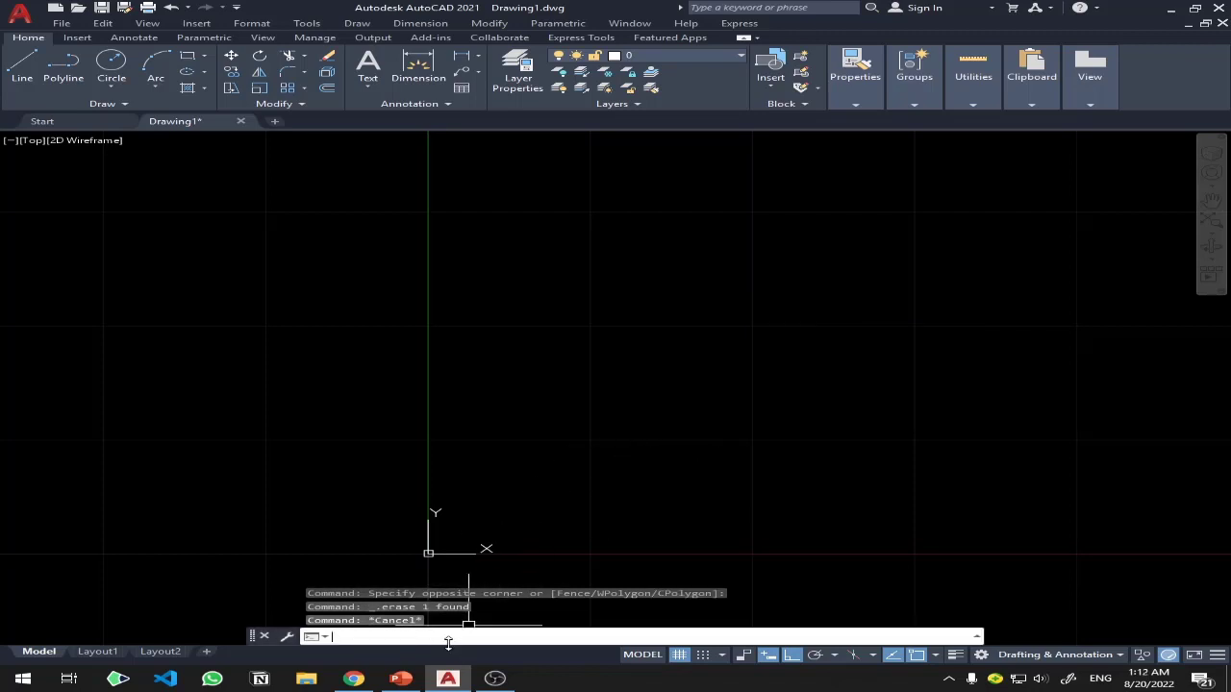
Clear the stray '1' entry from the command line with Esc
{"action": "type", "text": "1"}
{"action": "key", "text": "Escape"}
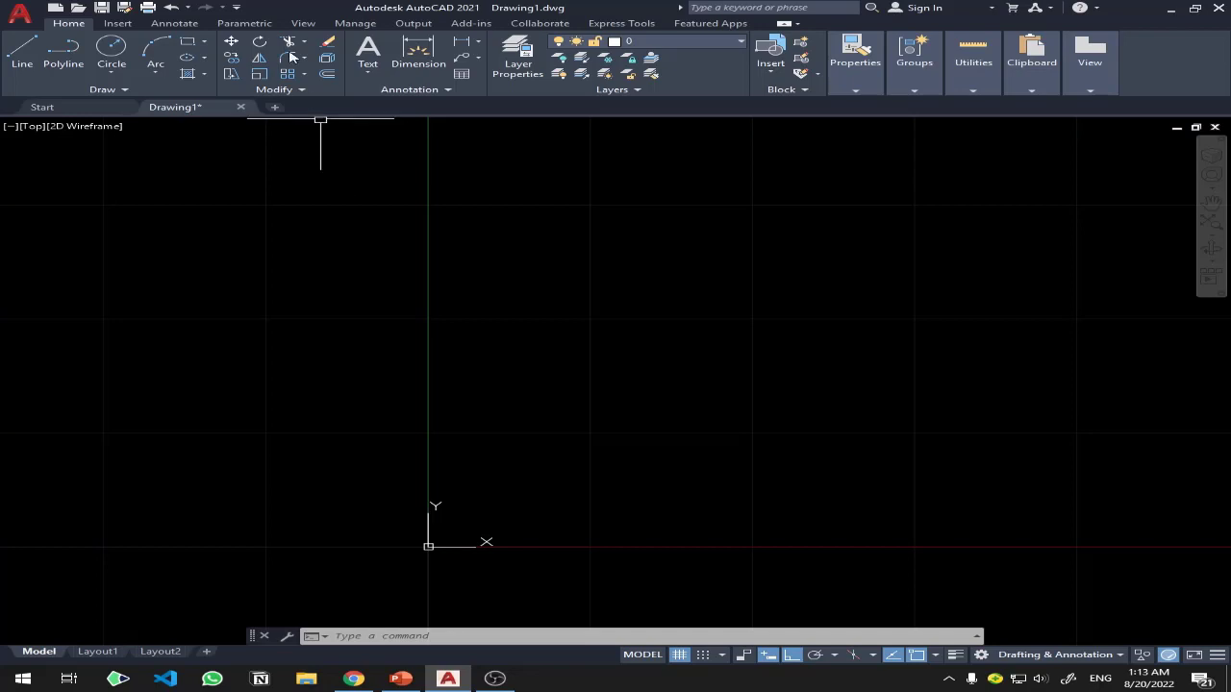
Choose Show Menu Bar from the Quick Access Toolbar dropdown
{"action": "left_click", "coordinate": [238, 8]}
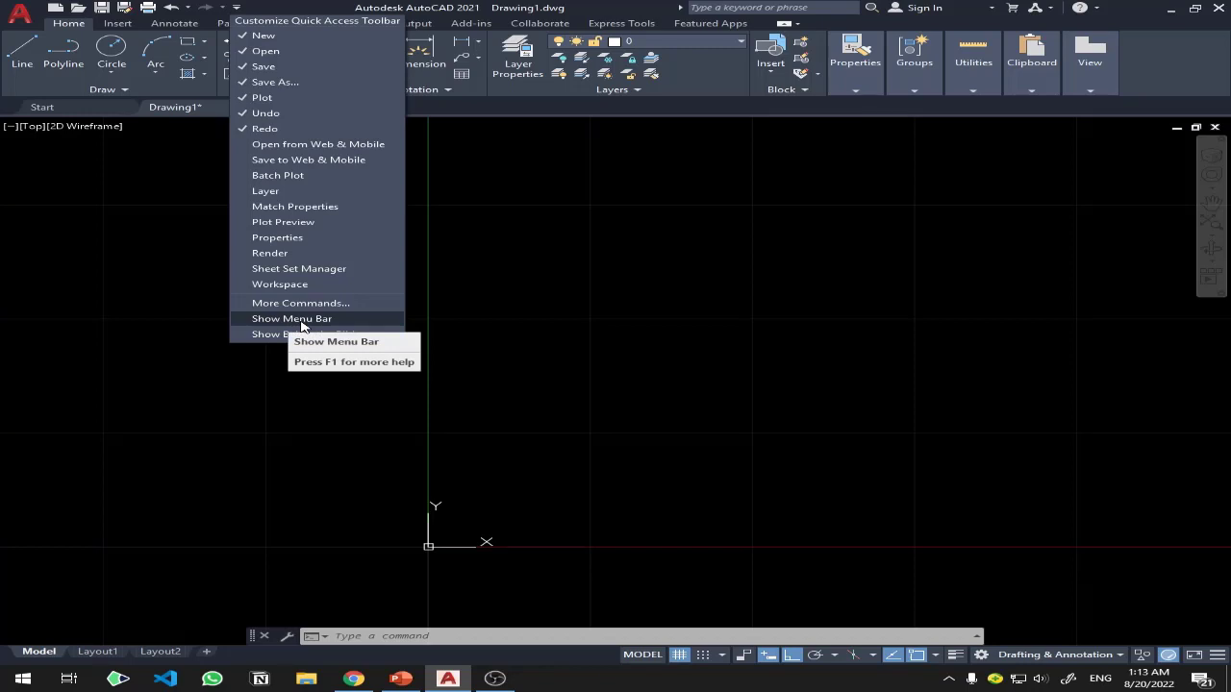
{"action": "left_click", "coordinate": [301, 321]}
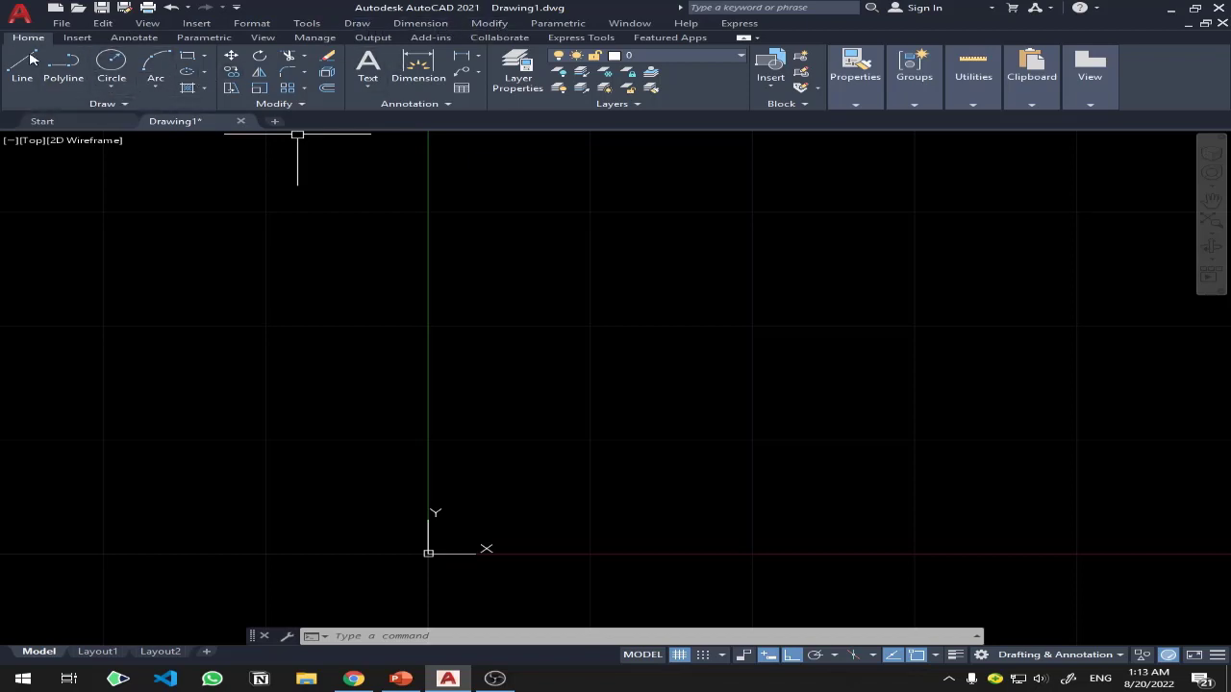
Review the commands in the Draw, Tools, Dimension and Parametric menus
{"action": "left_click", "coordinate": [357, 23]}
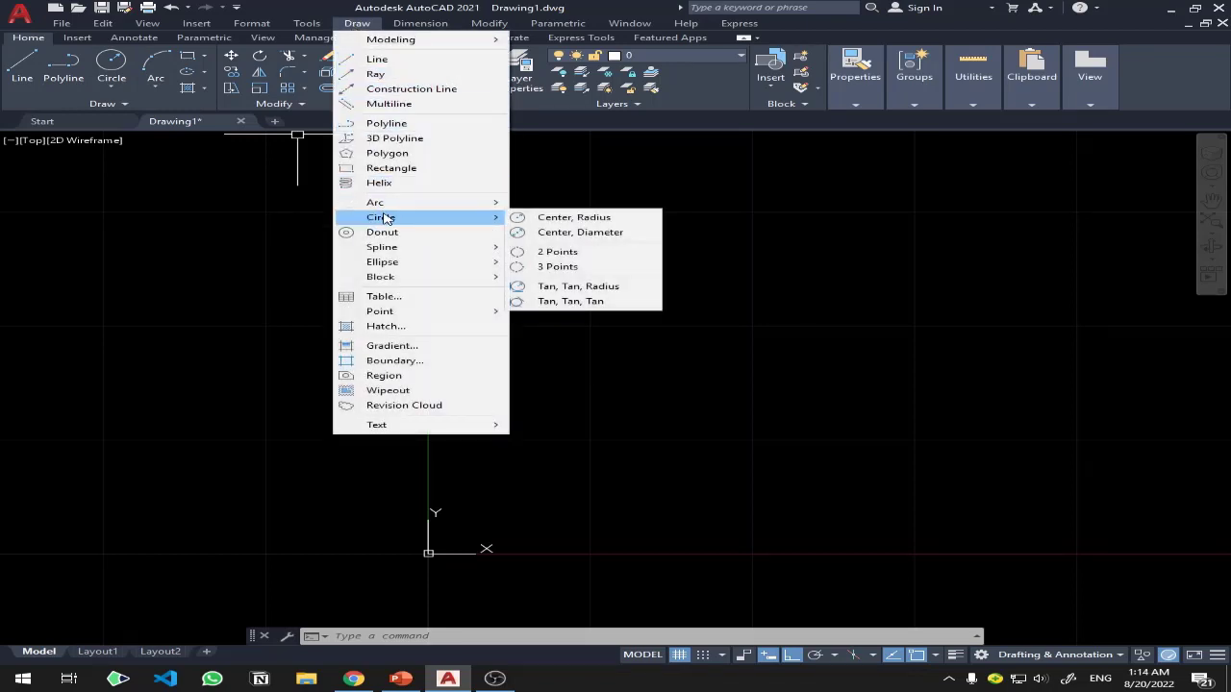
{"action": "left_click", "coordinate": [149, 192]}
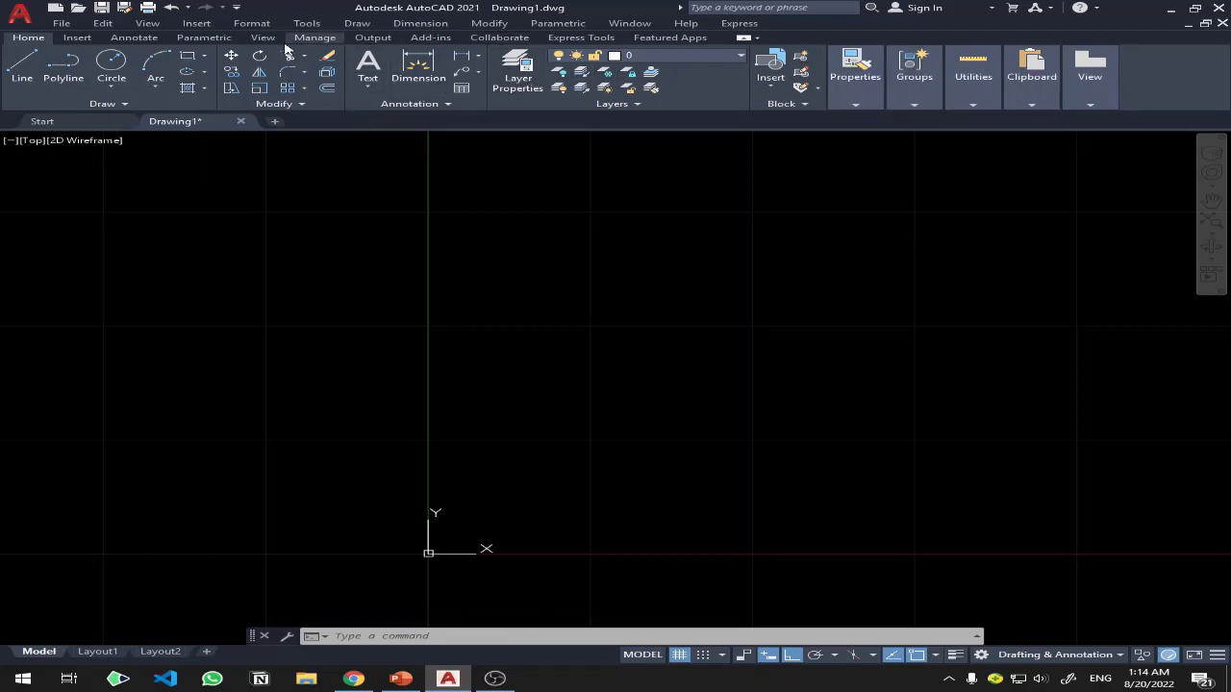
{"action": "left_click", "coordinate": [361, 24]}
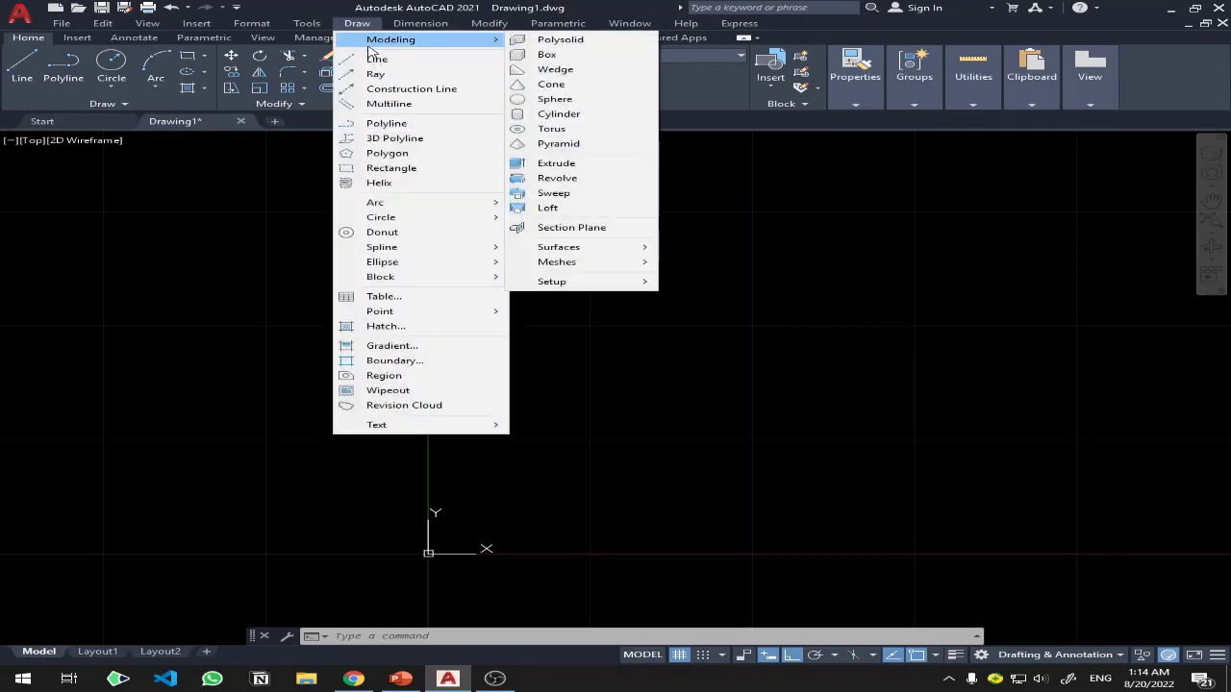
{"action": "mouse_move", "coordinate": [391, 39]}
{"action": "left_click", "coordinate": [357, 23]}
{"action": "left_click", "coordinate": [308, 23]}
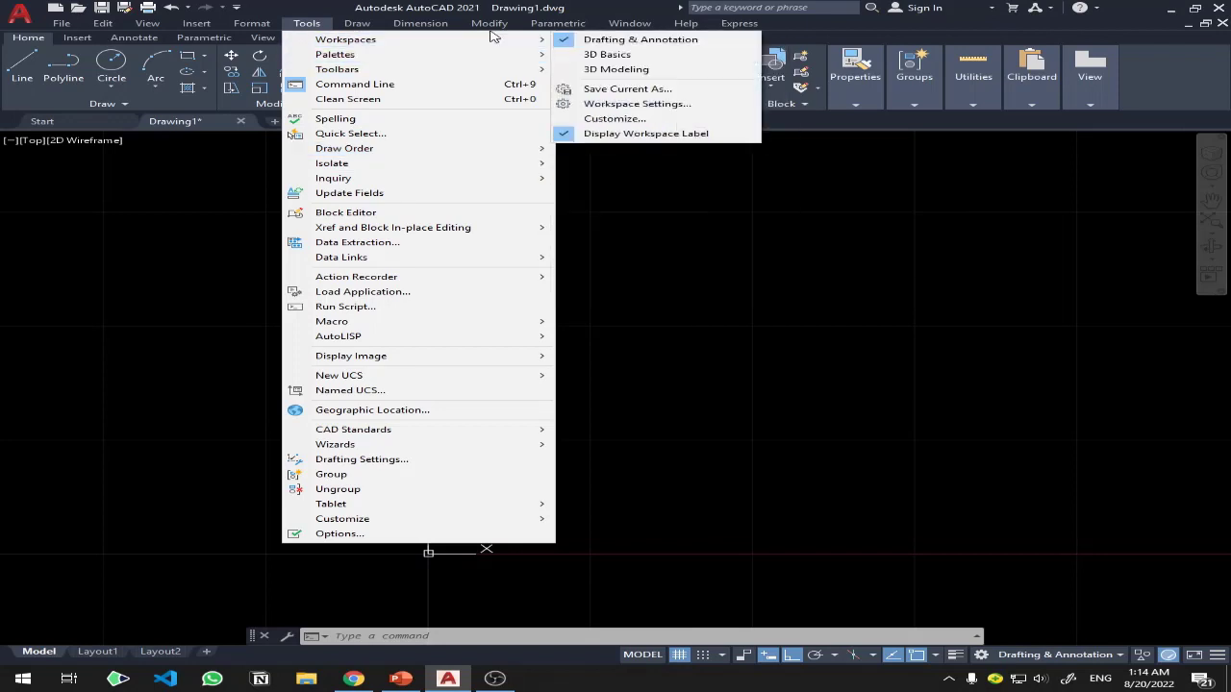
{"action": "mouse_move", "coordinate": [489, 23]}
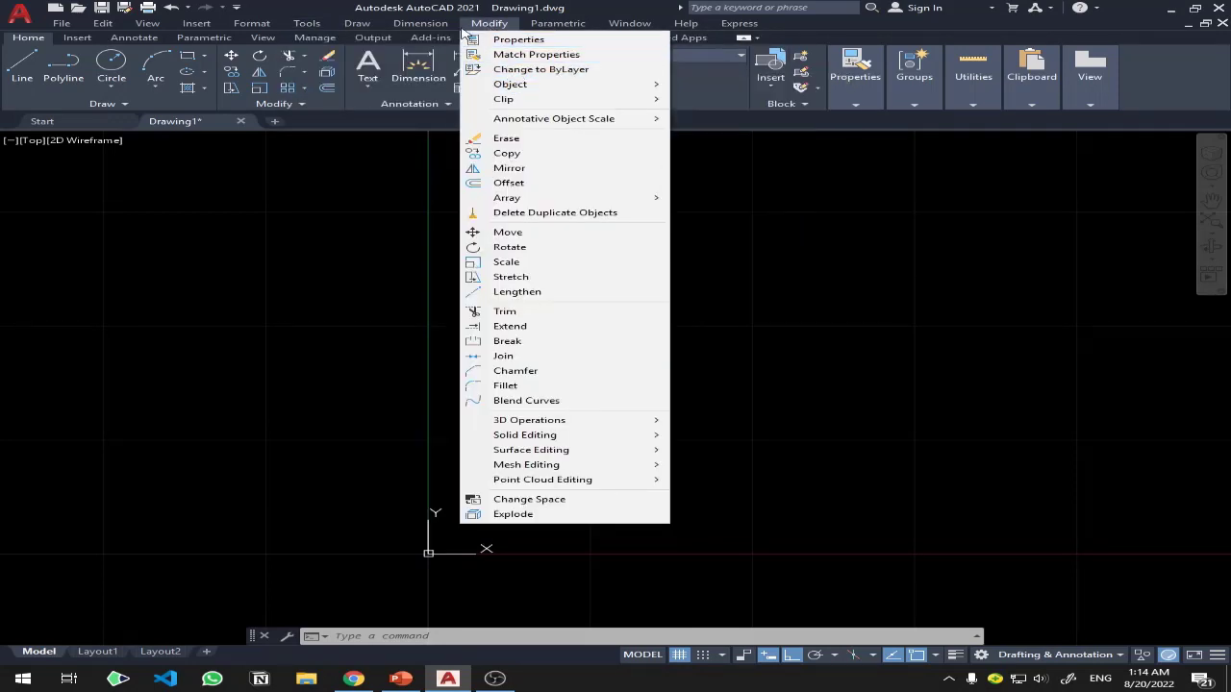
{"action": "left_click", "coordinate": [356, 142]}
{"action": "left_click", "coordinate": [360, 182]}
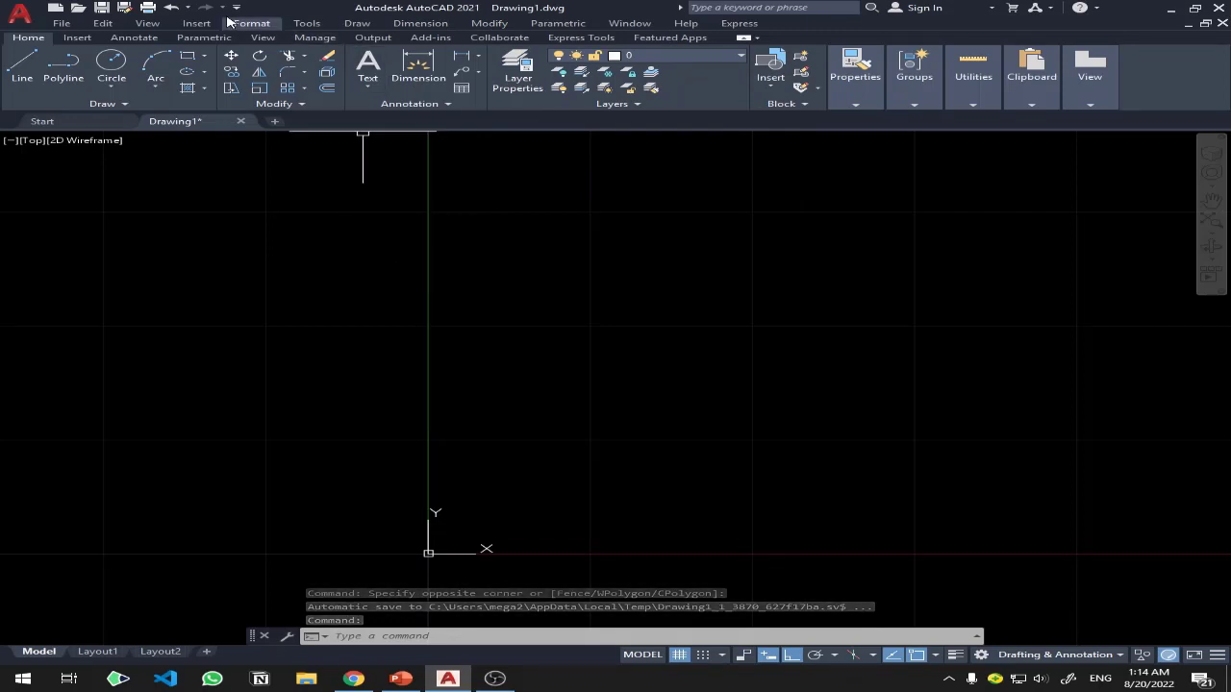
{"action": "left_click", "coordinate": [630, 23]}
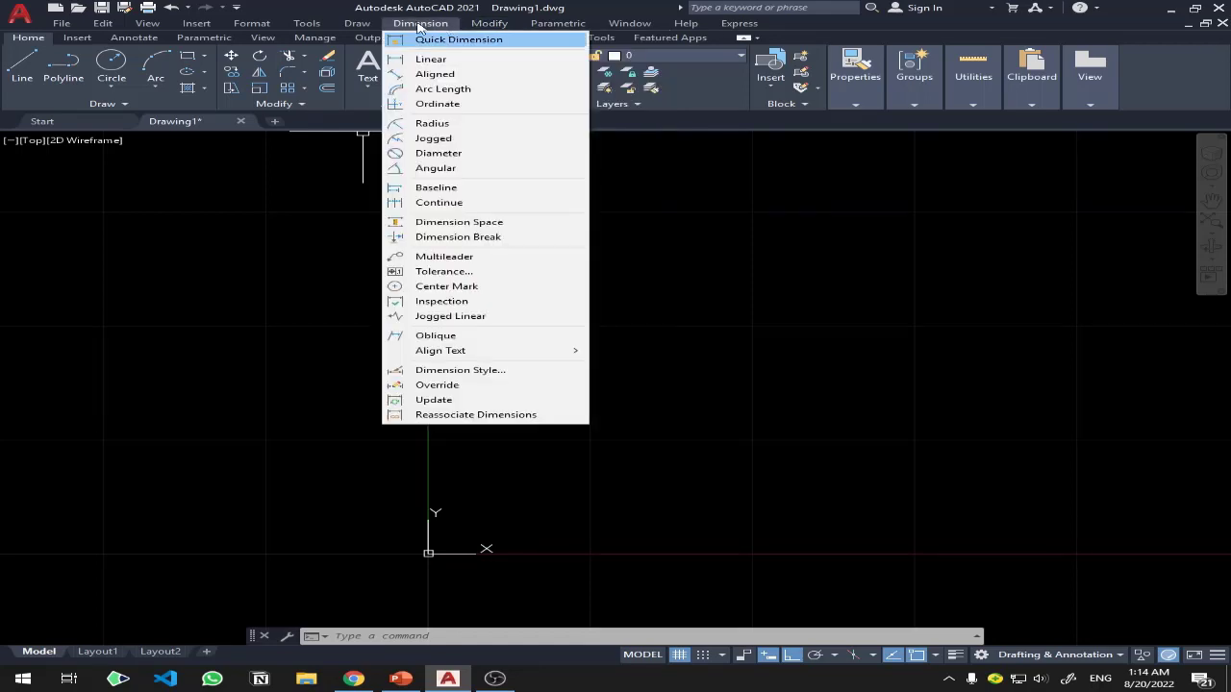
{"action": "mouse_move", "coordinate": [356, 23]}
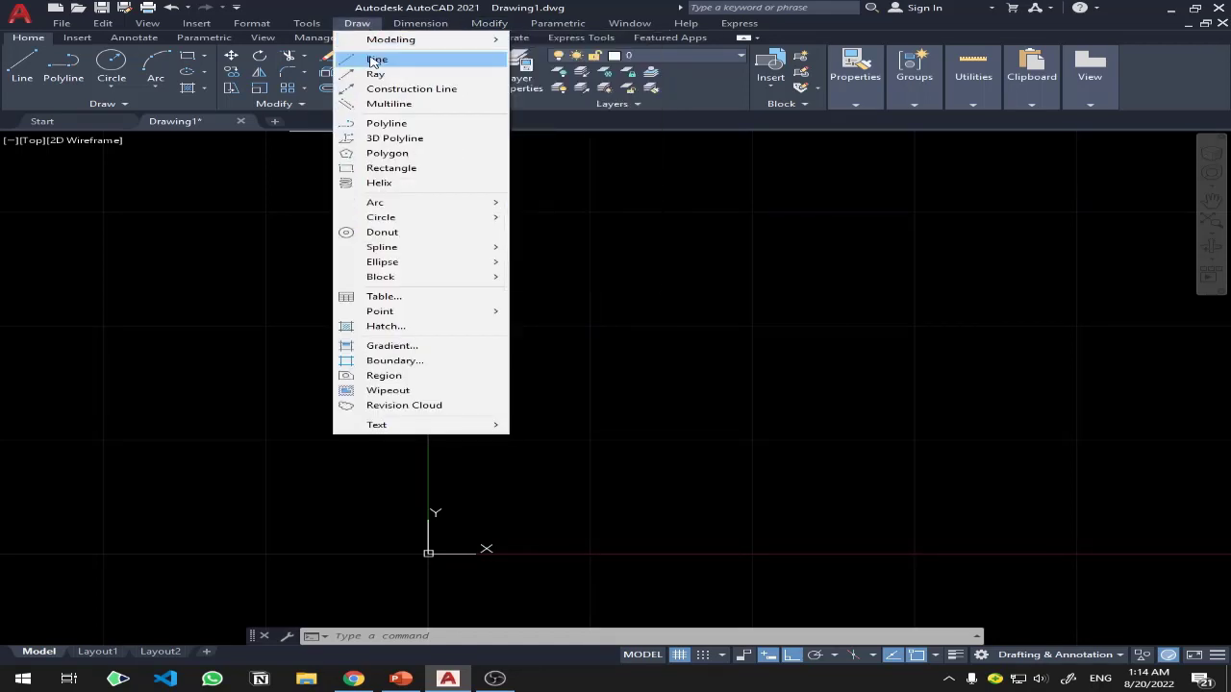
Draw a horizontal and a downward vertical line meeting at a corner
{"action": "left_click", "coordinate": [376, 59]}
{"action": "left_click", "coordinate": [489, 275]}
{"action": "left_click", "coordinate": [747, 276]}
{"action": "left_click", "coordinate": [747, 448]}
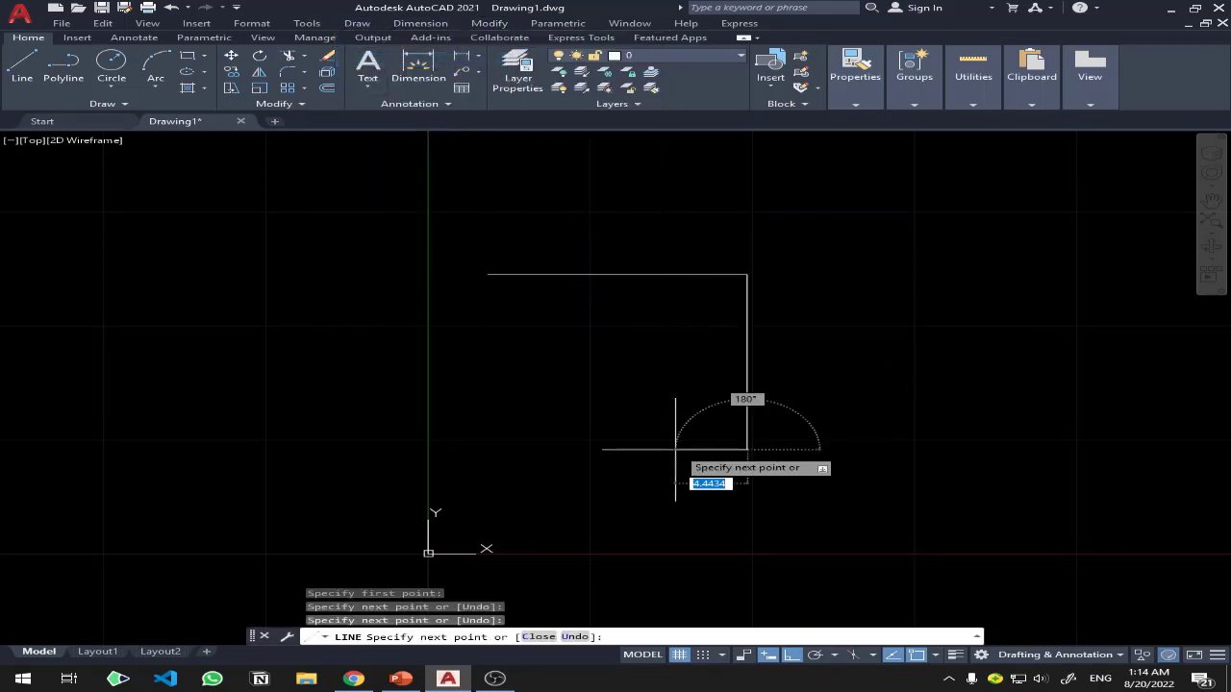
{"action": "key", "text": "Return"}
Crossing-select both lines and delete them
{"action": "left_click", "coordinate": [797, 215]}
{"action": "left_click", "coordinate": [709, 334]}
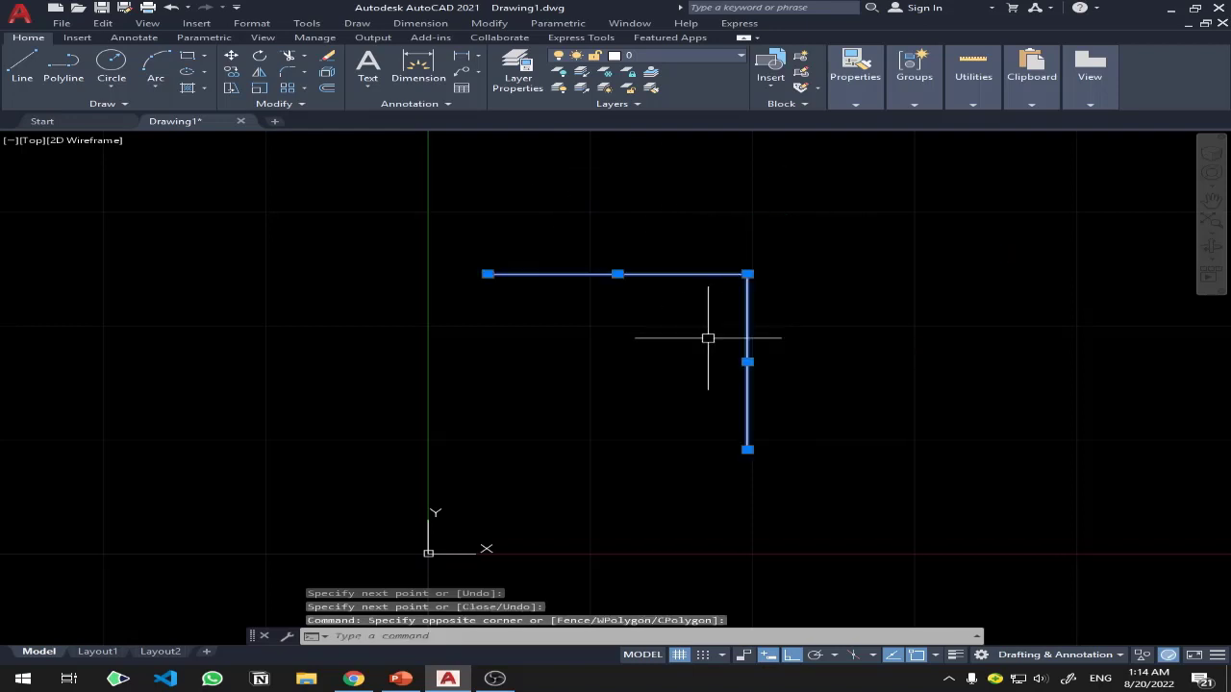
{"action": "key", "text": "Delete"}
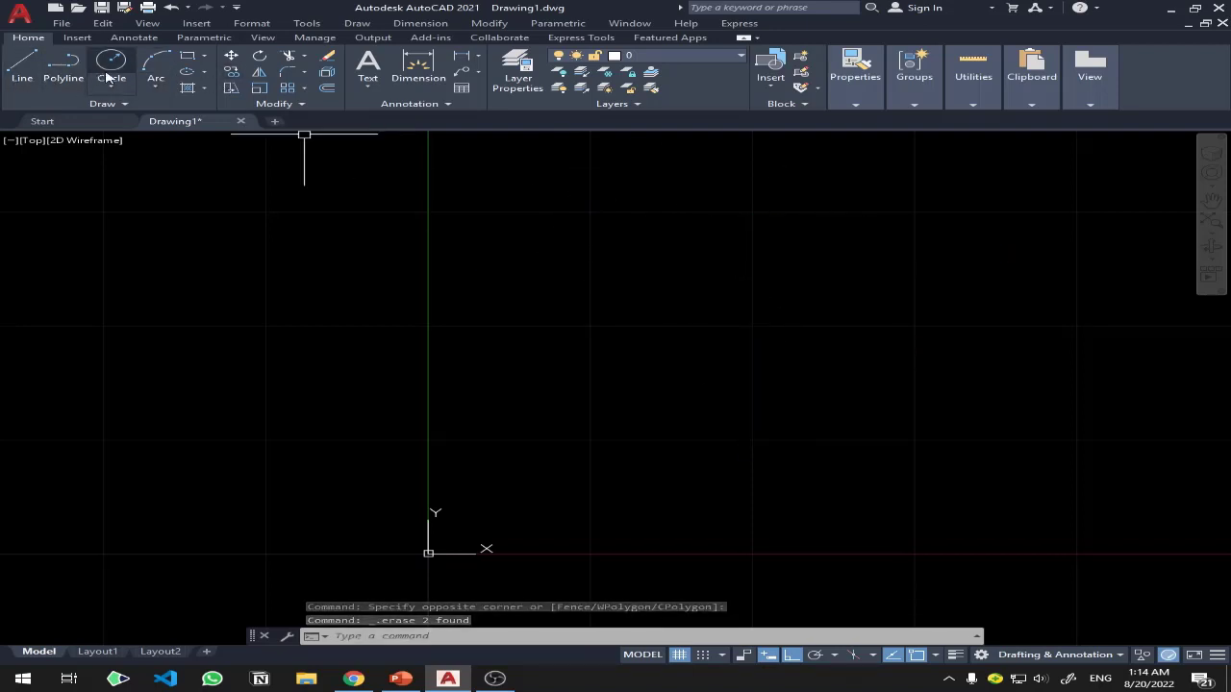
Look through the Output, Manage and Parametric ribbon tabs, then return to Home
{"action": "left_click", "coordinate": [370, 38]}
{"action": "left_click", "coordinate": [322, 39]}
{"action": "left_click", "coordinate": [204, 37]}
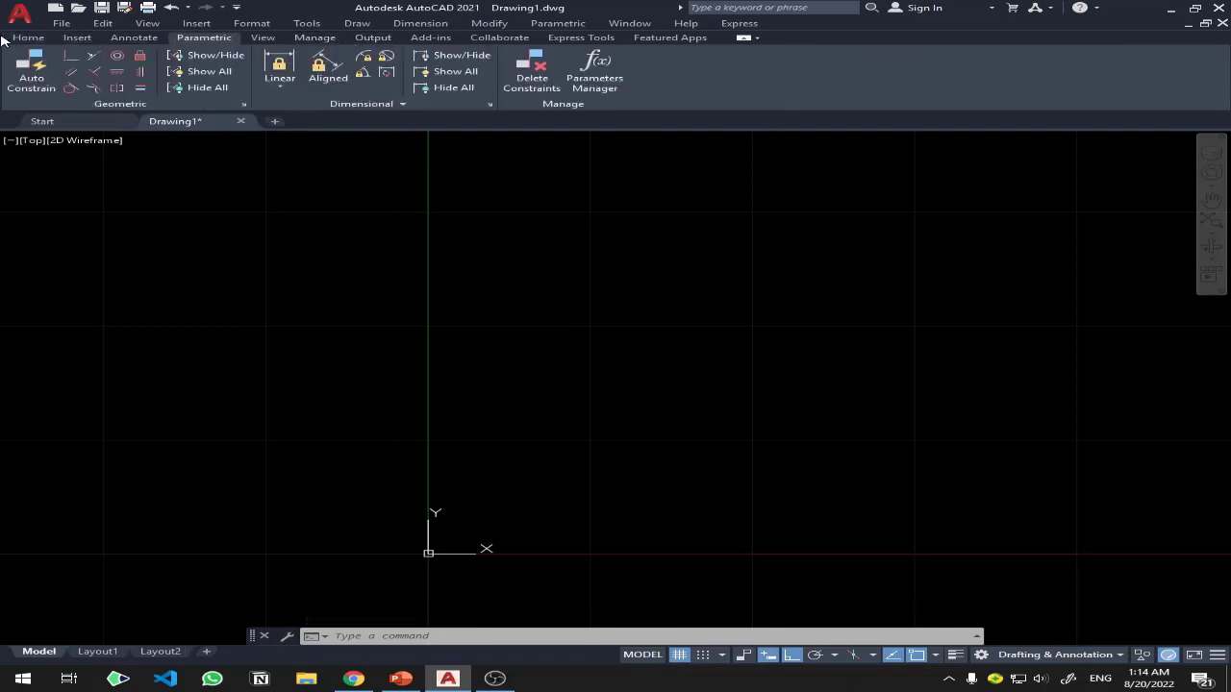
{"action": "left_click", "coordinate": [21, 38]}
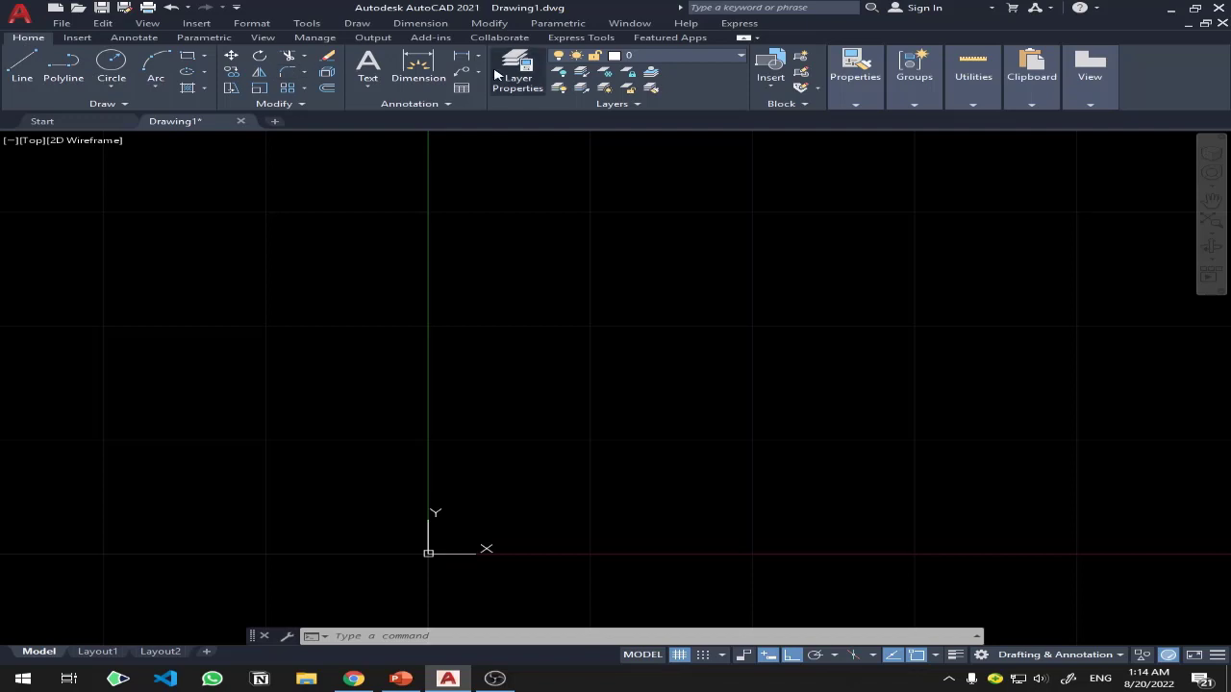
Draw a horizontal line, undo it, and cancel the repeated list command
{"action": "left_click", "coordinate": [26, 69]}
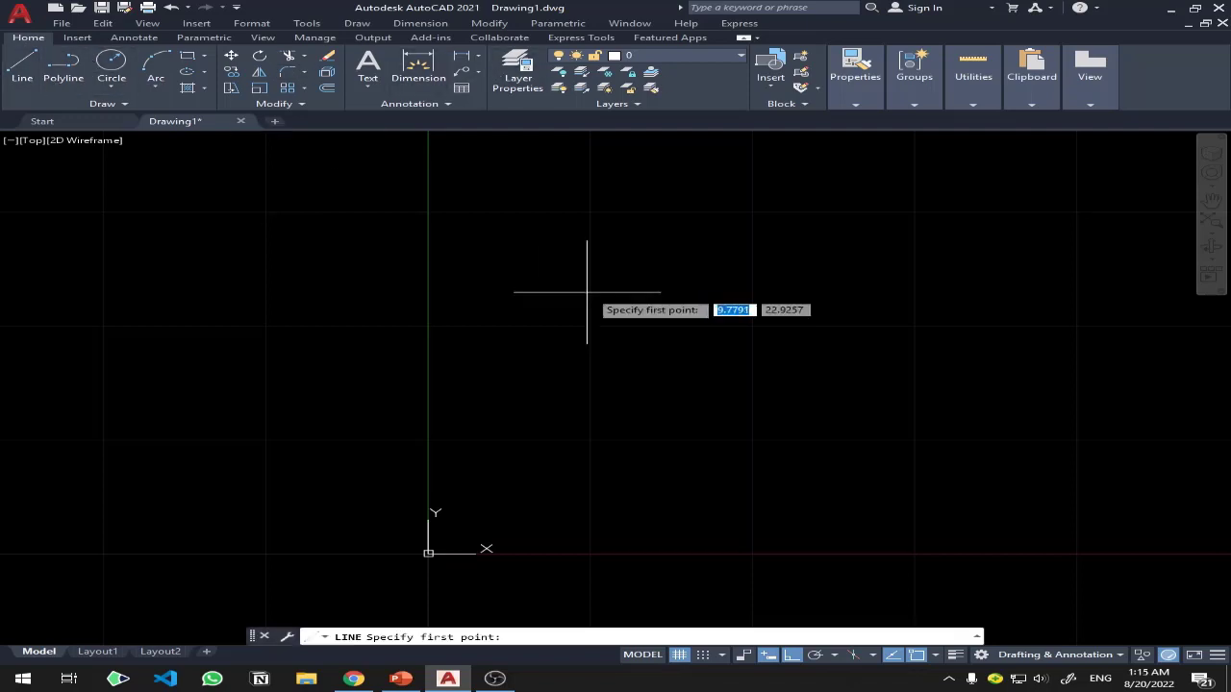
{"action": "left_click", "coordinate": [586, 292]}
{"action": "left_click", "coordinate": [971, 292]}
{"action": "key", "text": "Return"}
{"action": "key", "text": "ctrl+z"}
{"action": "type", "text": "LI"}
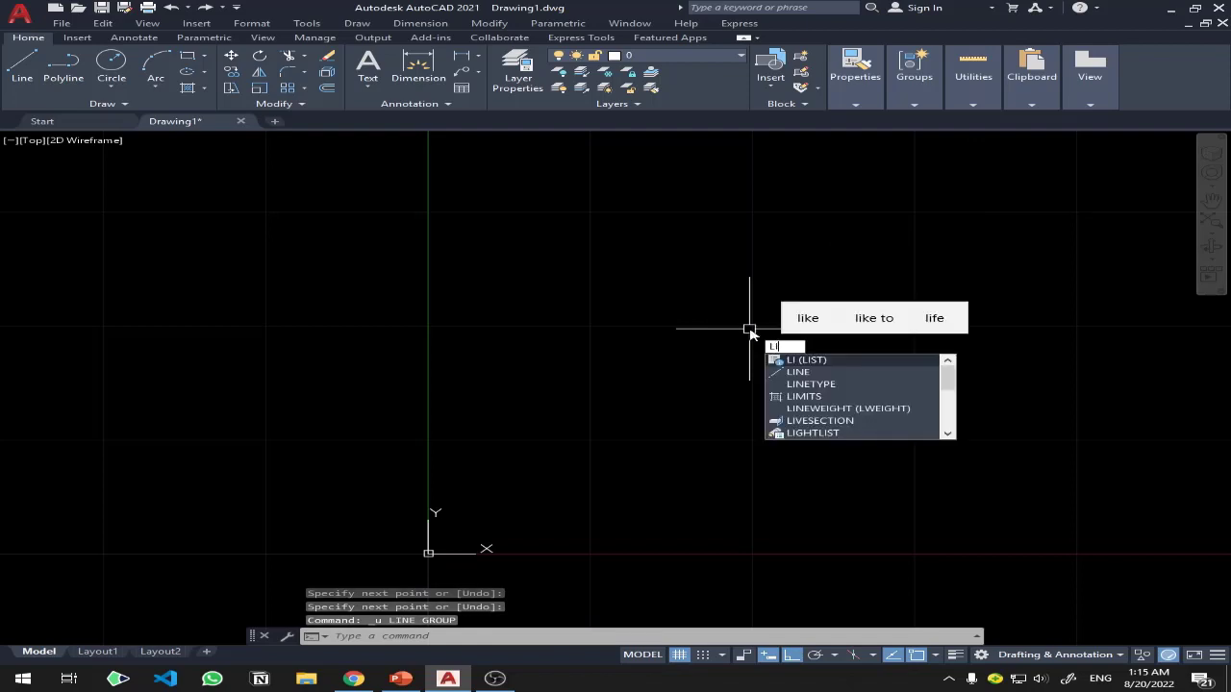
{"action": "key", "text": "Return"}
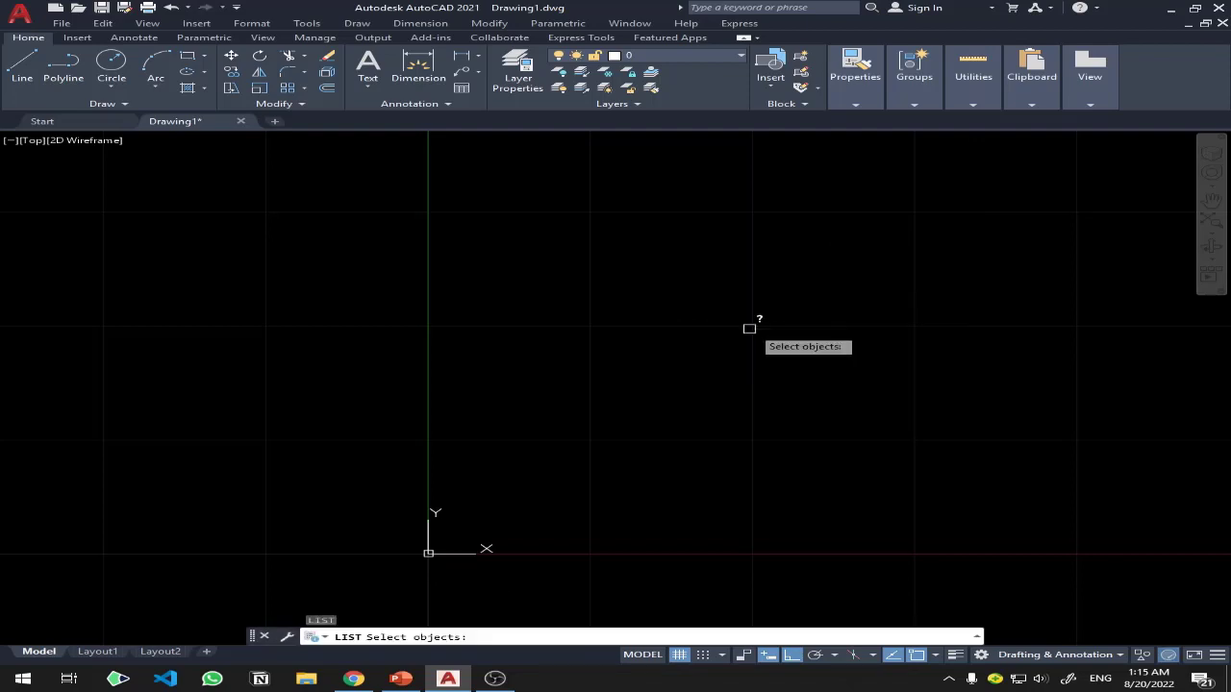
{"action": "key", "text": "ctrl+z"}
{"action": "key", "text": "Escape"}
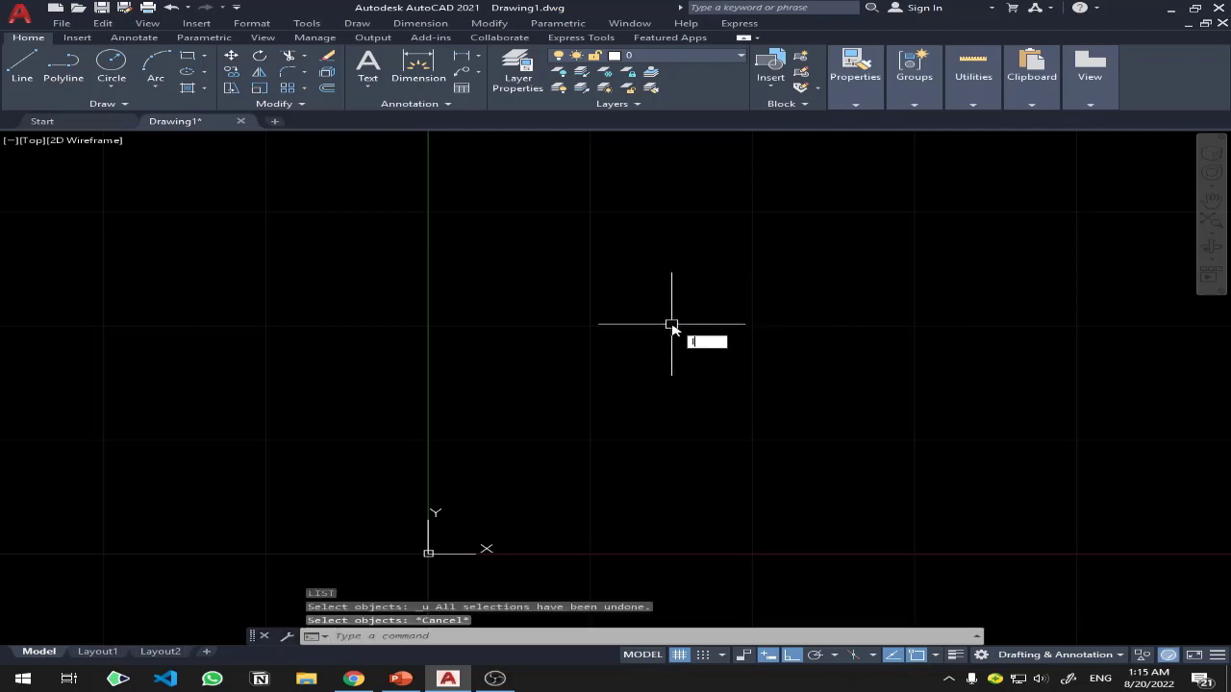
Draw a sloped test line with L, undo it, and cancel a stray selection window
{"action": "type", "text": "l"}
{"action": "key", "text": "Return"}
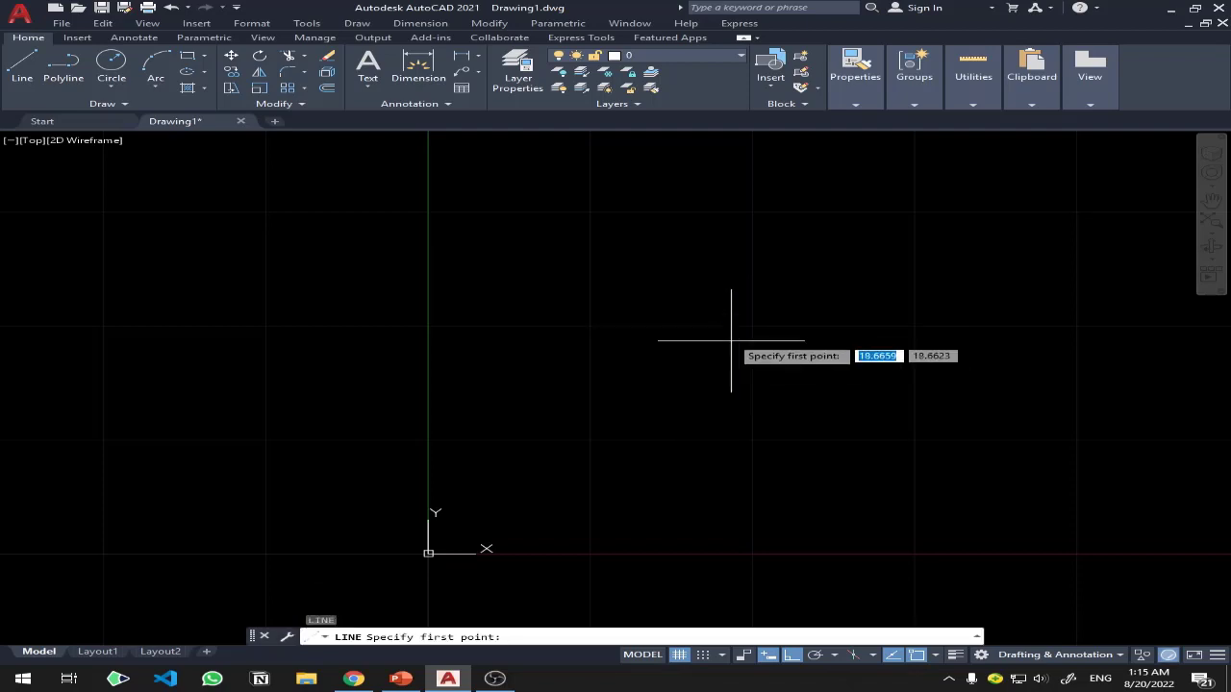
{"action": "left_click", "coordinate": [550, 307]}
{"action": "left_click", "coordinate": [885, 352]}
{"action": "key", "text": "Escape"}
{"action": "key", "text": "ctrl+z"}
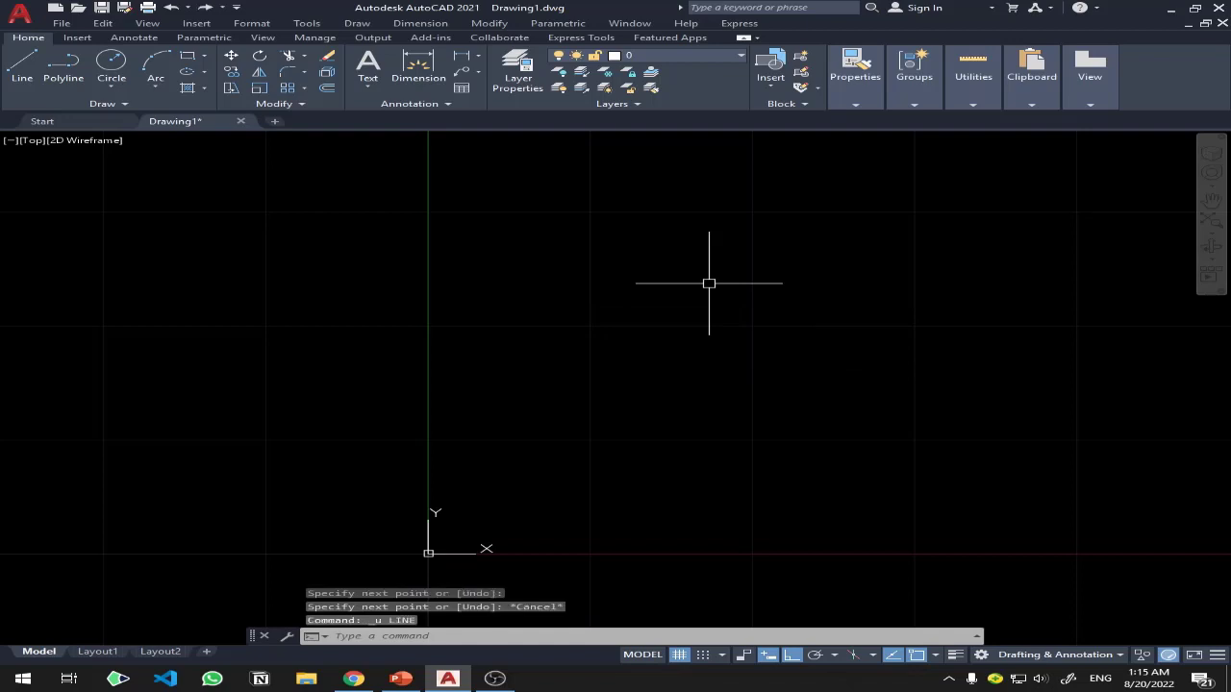
{"action": "left_click", "coordinate": [492, 614]}
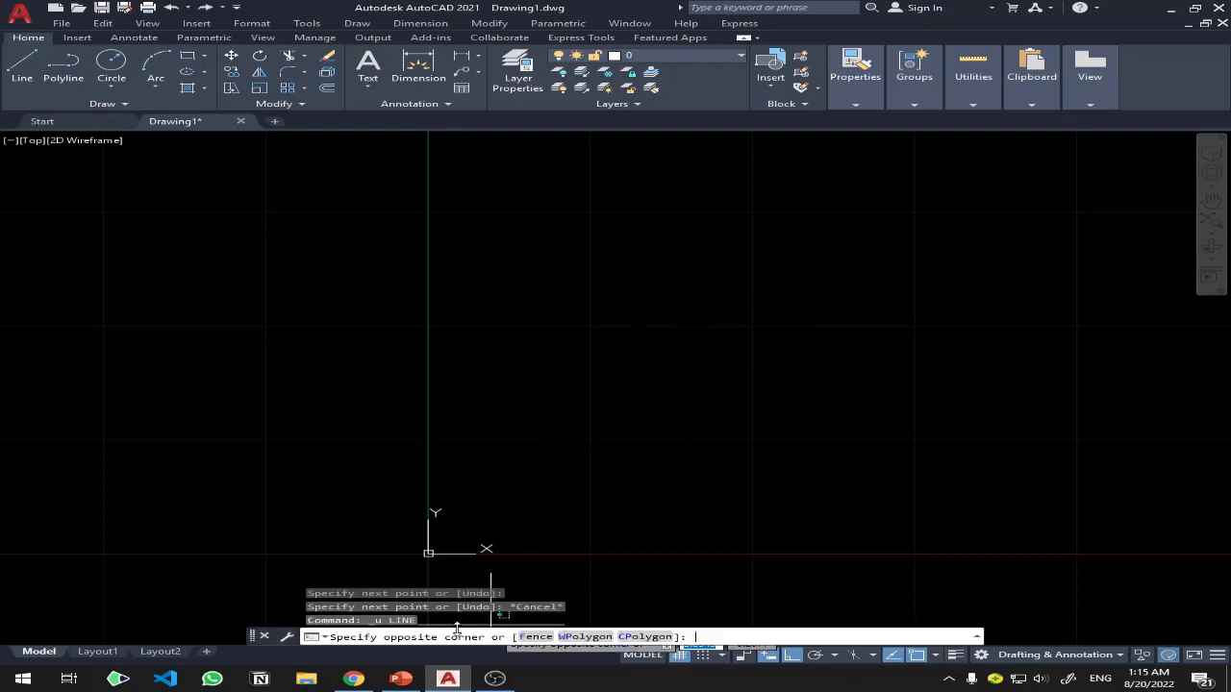
{"action": "key", "text": "Escape"}
{"action": "type", "text": "LI"}
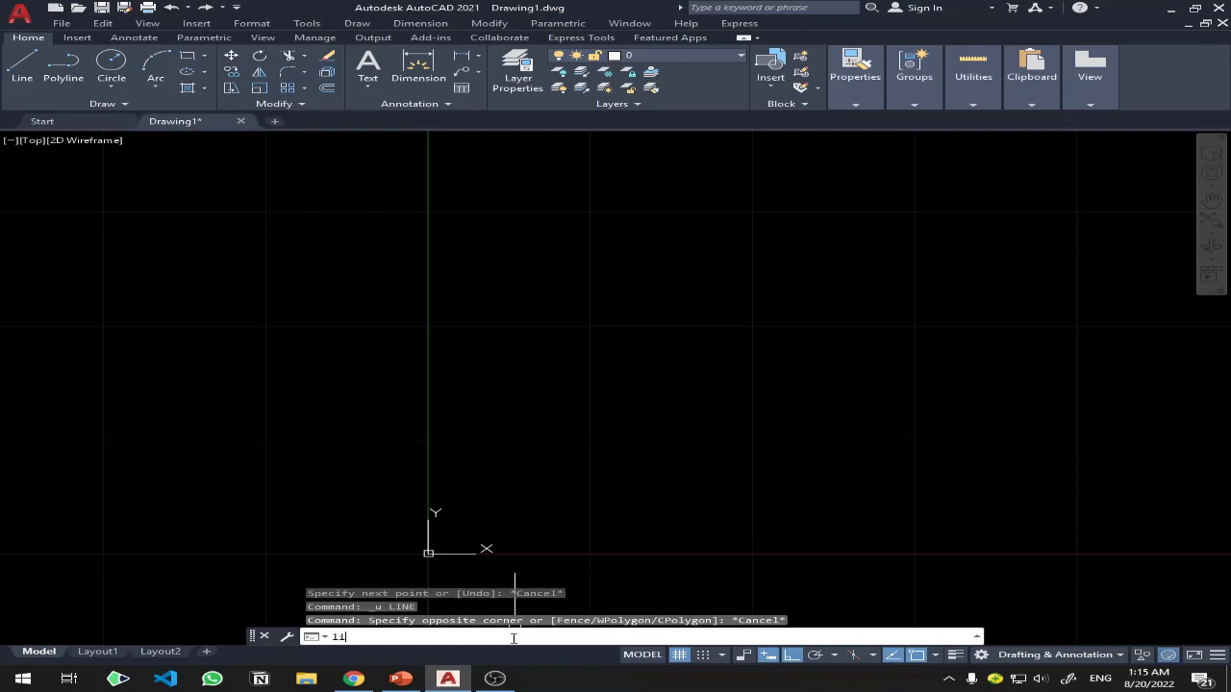
Draw a vertical line, then window-select it and delete it
{"action": "key", "text": "BackSpace"}
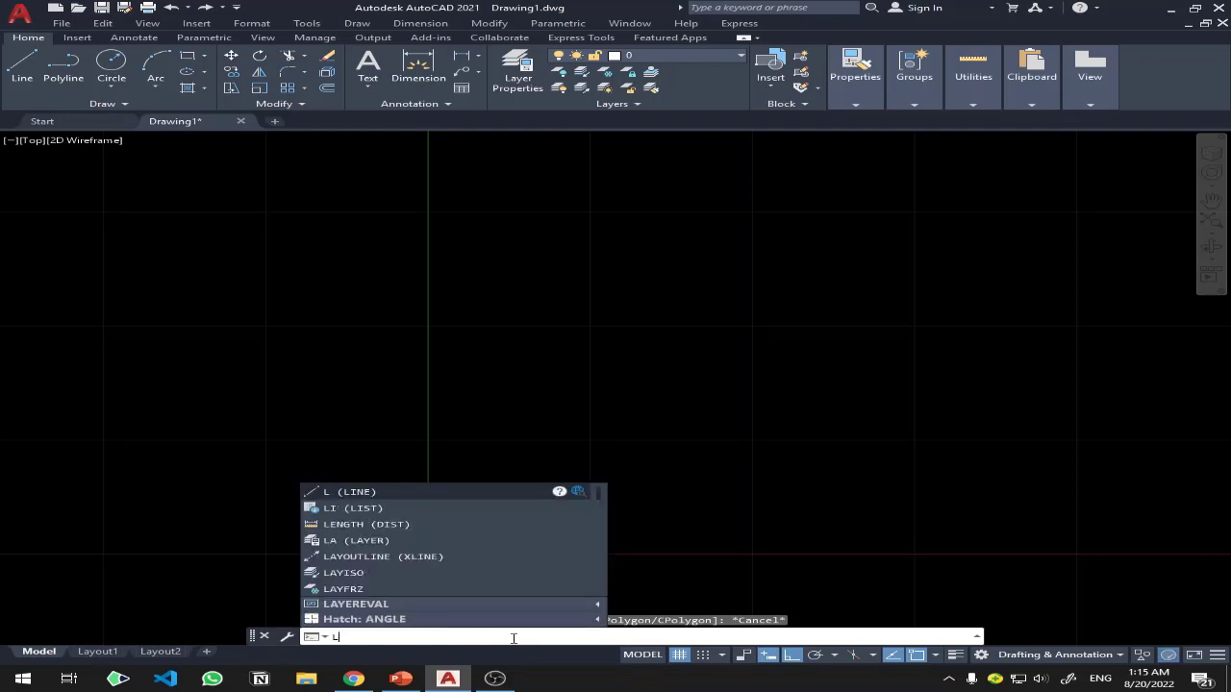
{"action": "key", "text": "Return"}
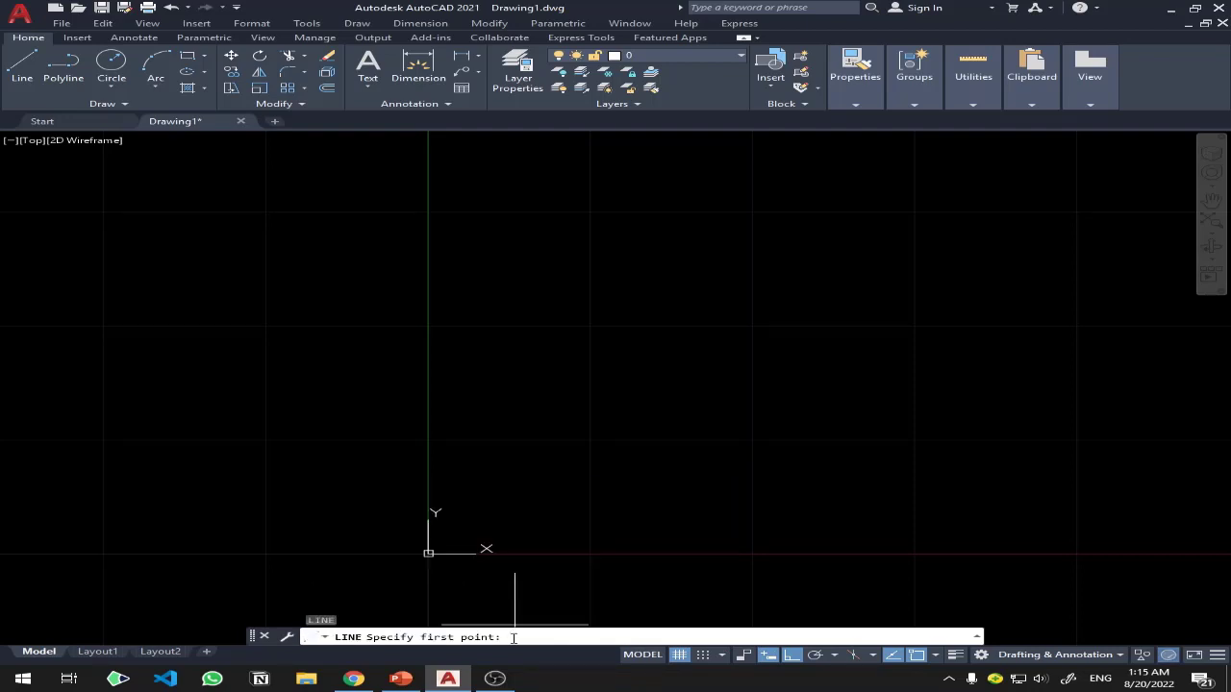
{"action": "left_click", "coordinate": [617, 330]}
{"action": "left_click", "coordinate": [760, 460]}
{"action": "key", "text": "Escape"}
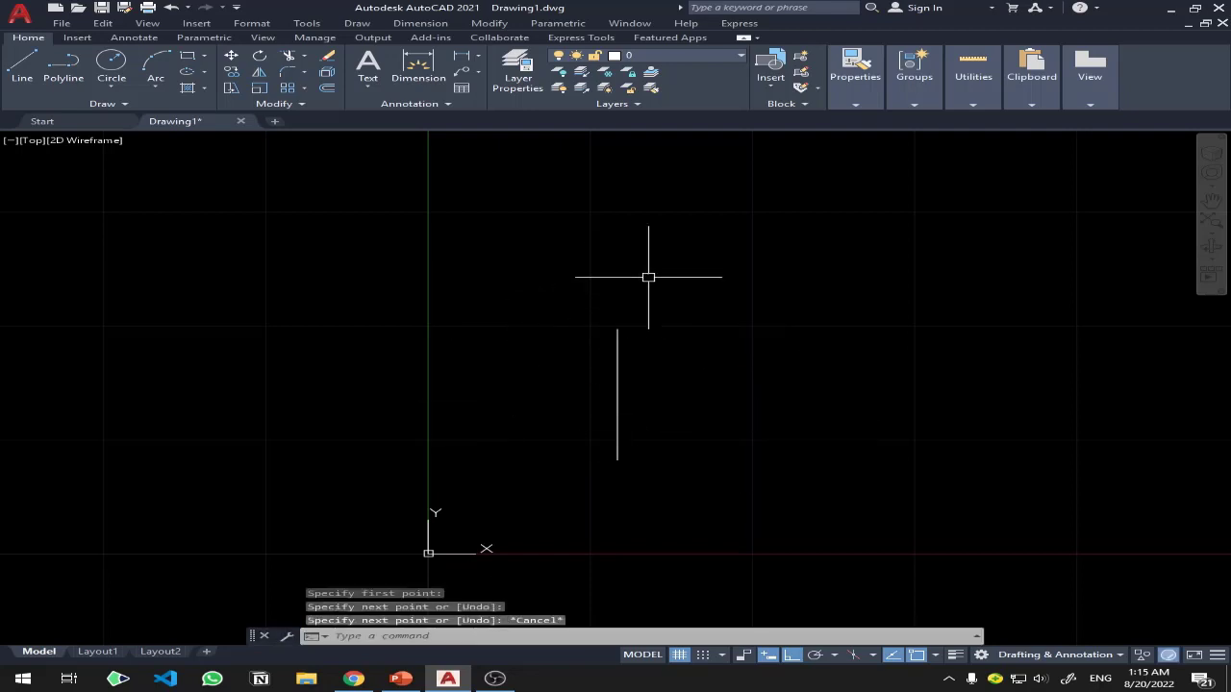
{"action": "left_click", "coordinate": [648, 277]}
{"action": "left_click", "coordinate": [594, 398]}
{"action": "key", "text": "Delete"}
{"action": "type", "text": "LI"}
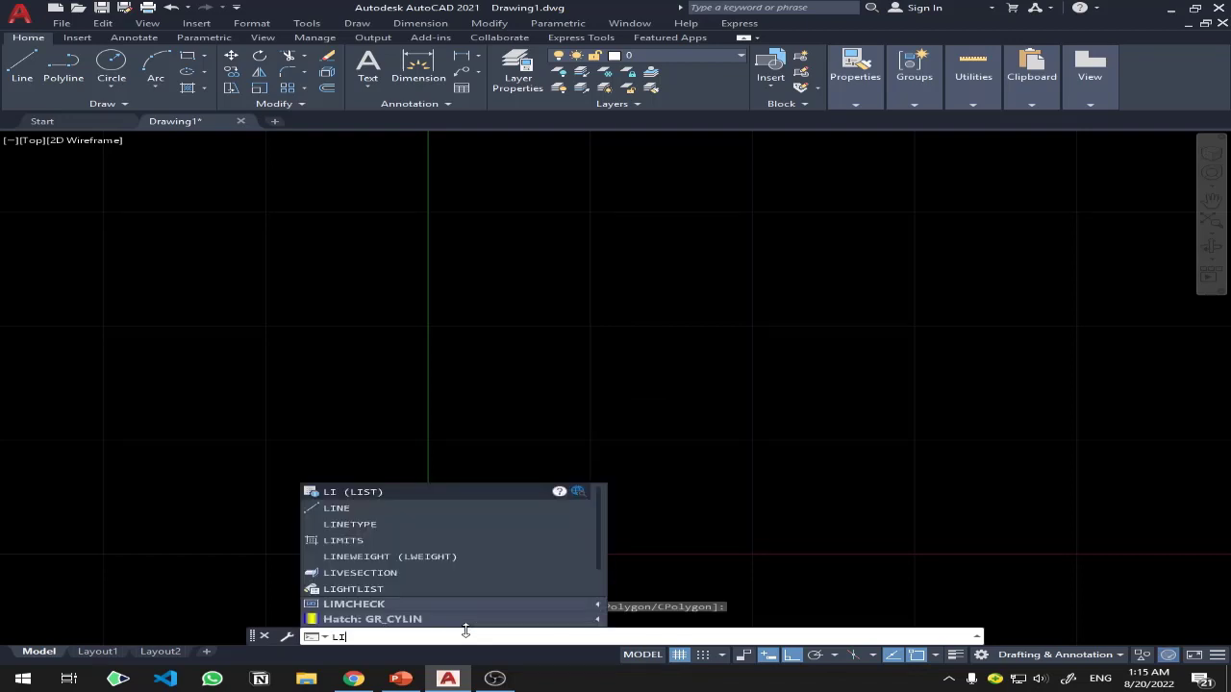
Draw two joined line segments, then crossing-select both and delete them
{"action": "type", "text": "ne"}
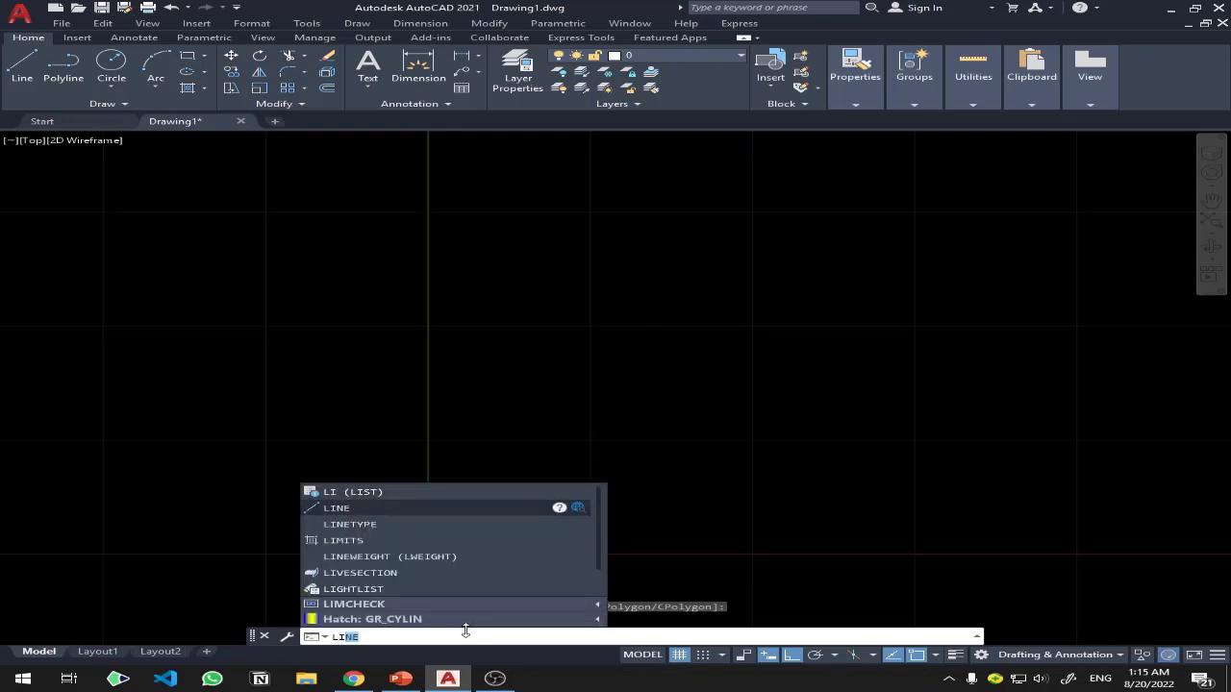
{"action": "key", "text": "Return"}
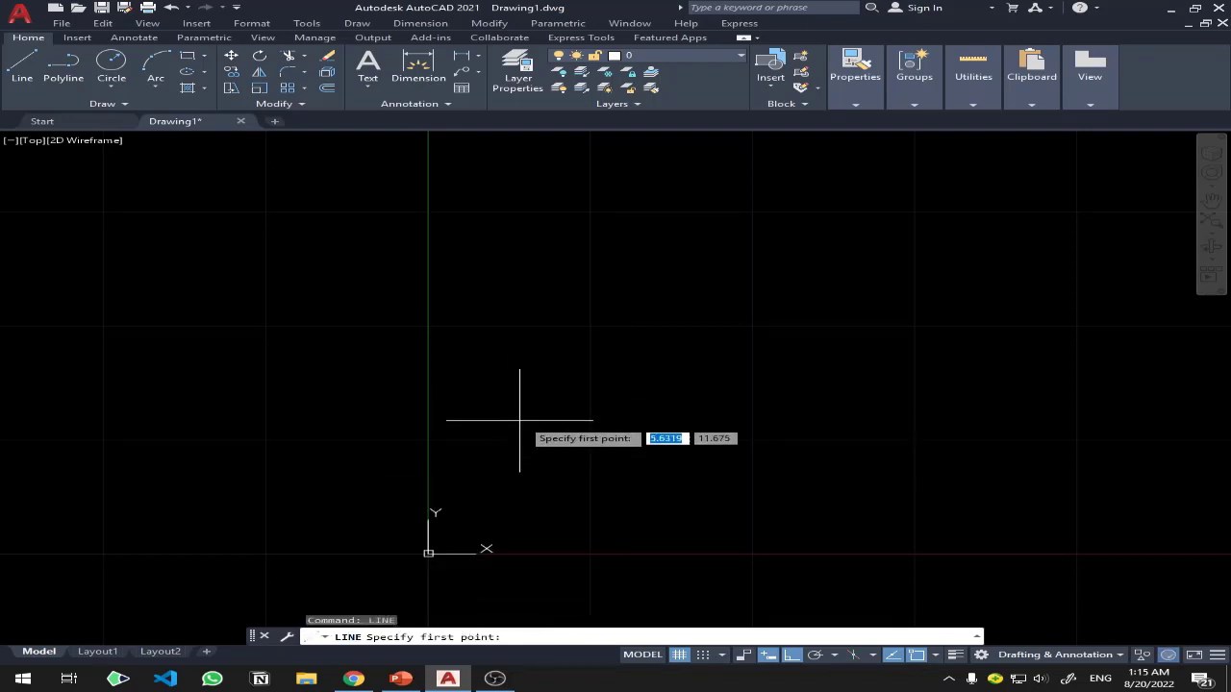
{"action": "left_click", "coordinate": [539, 443]}
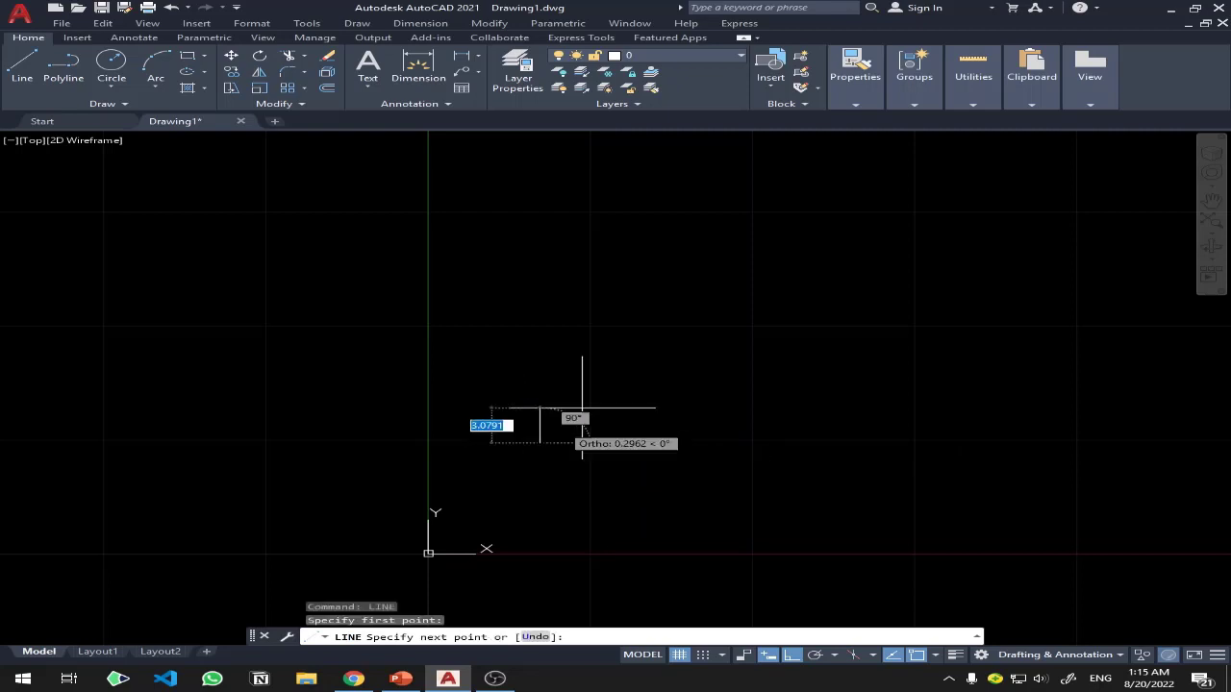
{"action": "left_click", "coordinate": [768, 305]}
{"action": "left_click", "coordinate": [775, 249]}
{"action": "key", "text": "Escape"}
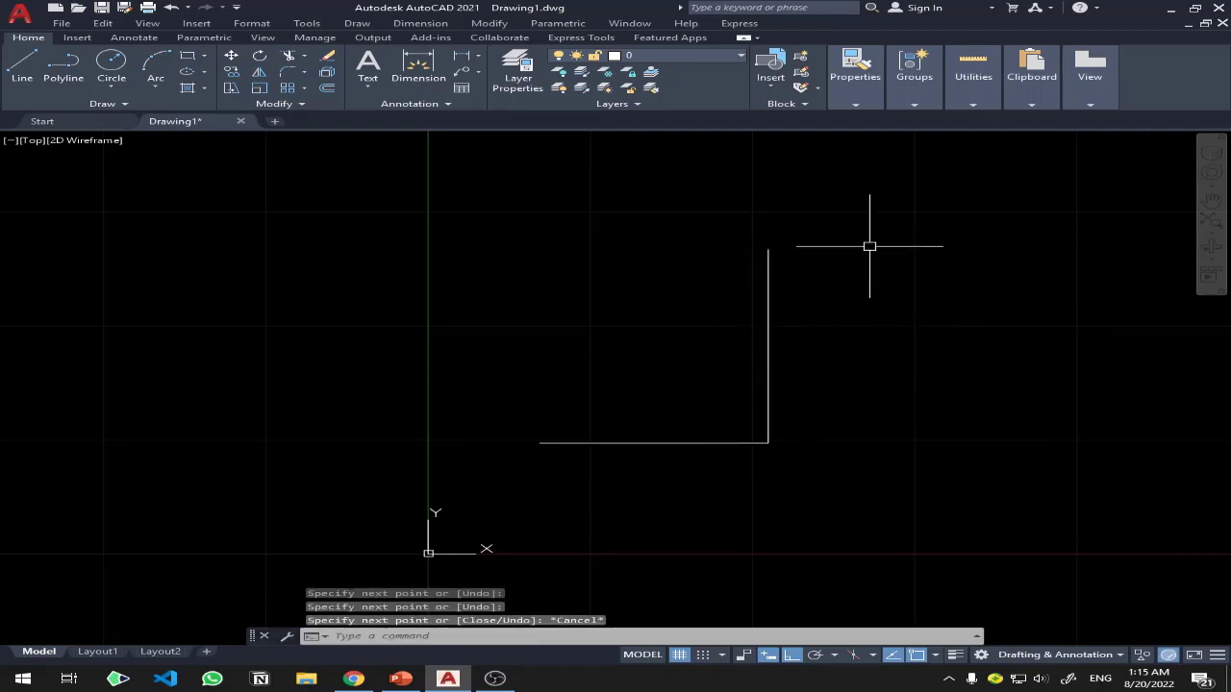
{"action": "left_click", "coordinate": [879, 240]}
{"action": "left_click", "coordinate": [484, 539]}
{"action": "key", "text": "Delete"}
Draw a horizontal line using Line from the Draw menu
{"action": "left_click", "coordinate": [357, 23]}
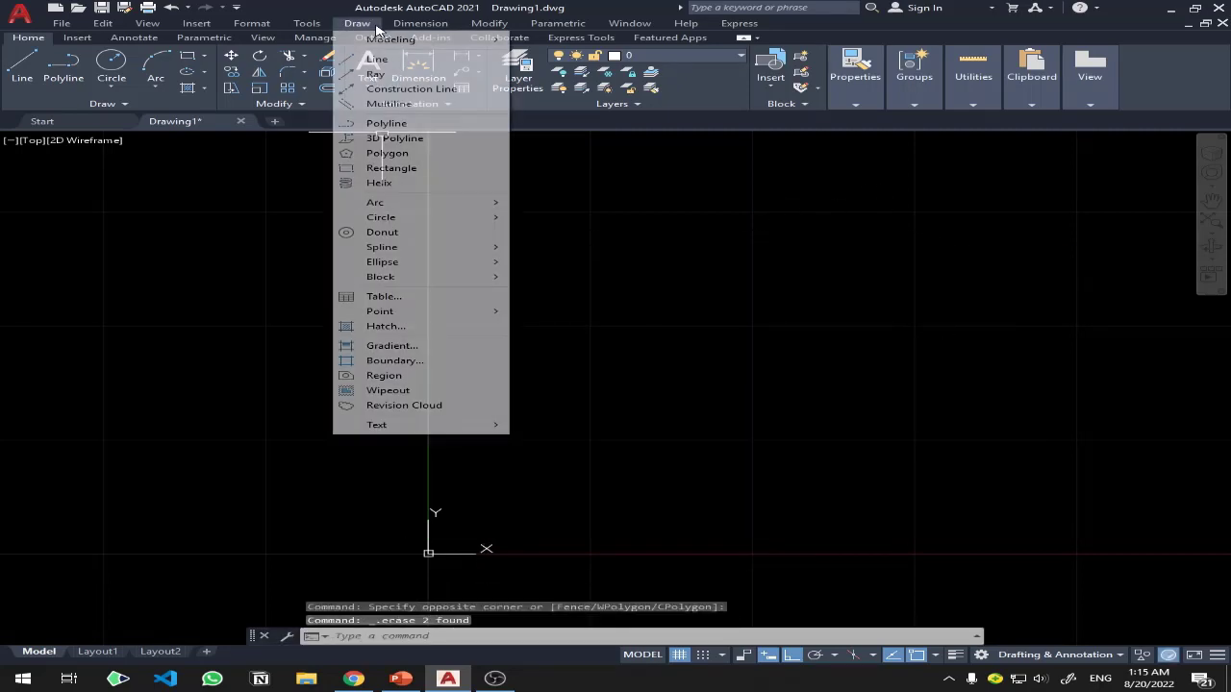
{"action": "left_click", "coordinate": [474, 23]}
{"action": "left_click", "coordinate": [357, 23]}
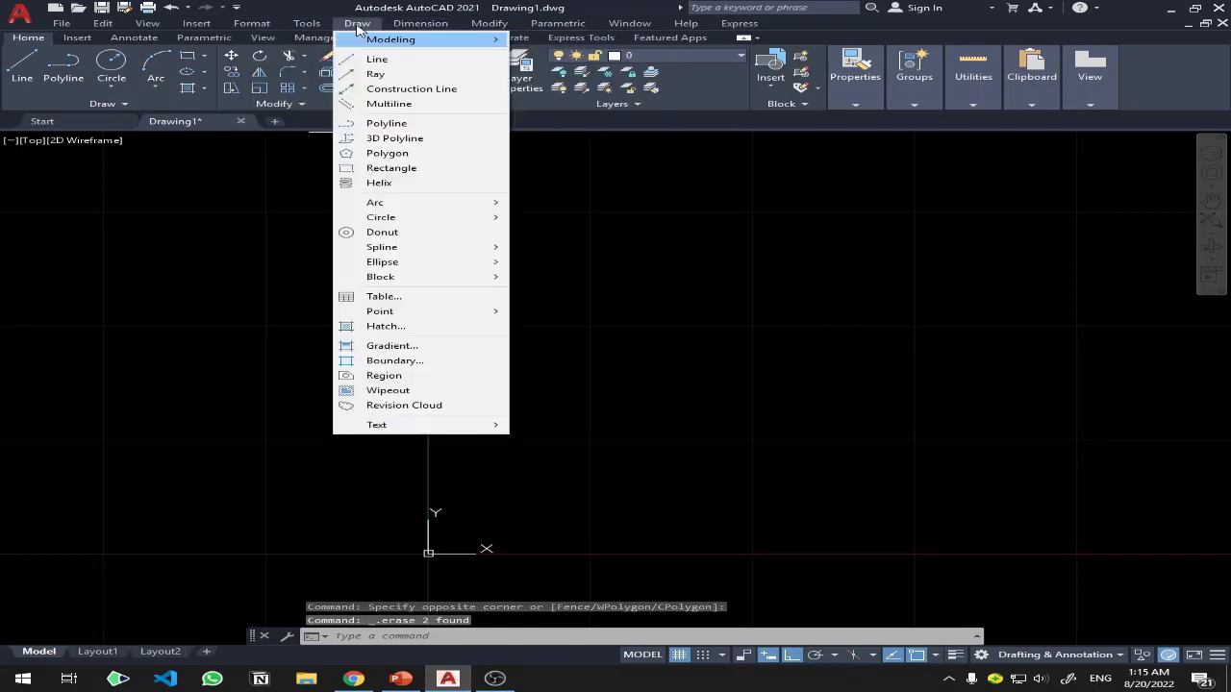
{"action": "left_click", "coordinate": [376, 58]}
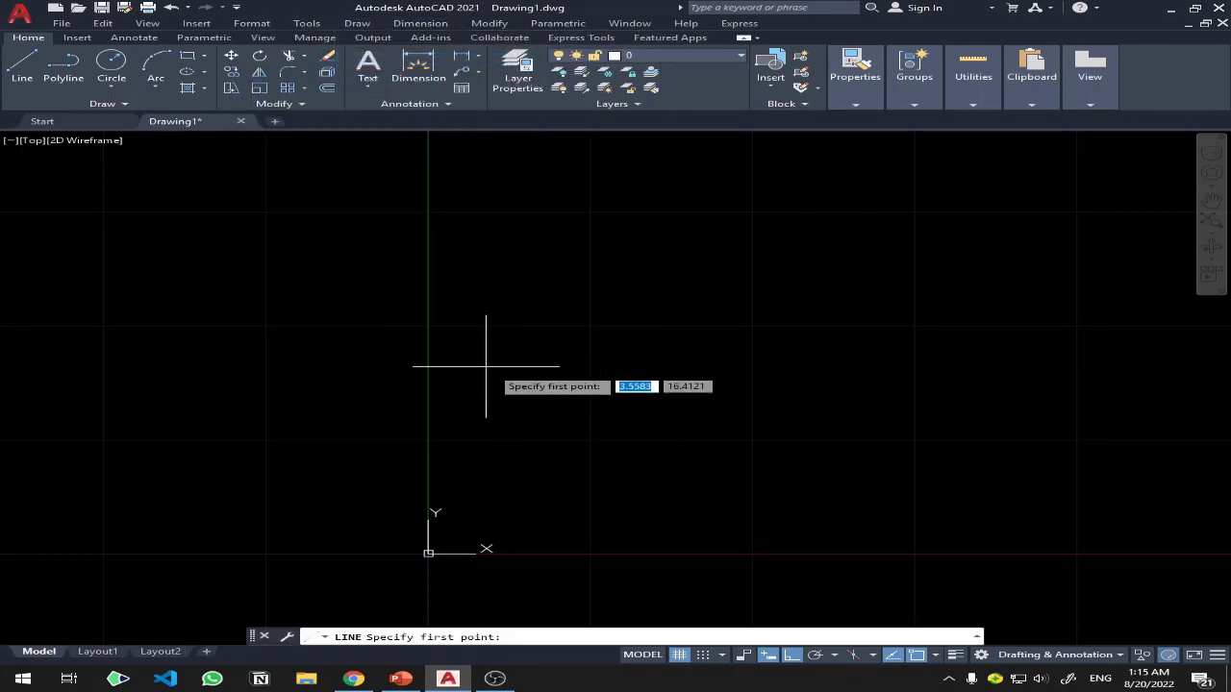
{"action": "left_click", "coordinate": [501, 385]}
{"action": "left_click", "coordinate": [919, 384]}
Add a diagonal ray from the Draw menu with Ortho turned off via F8
{"action": "left_click", "coordinate": [357, 23]}
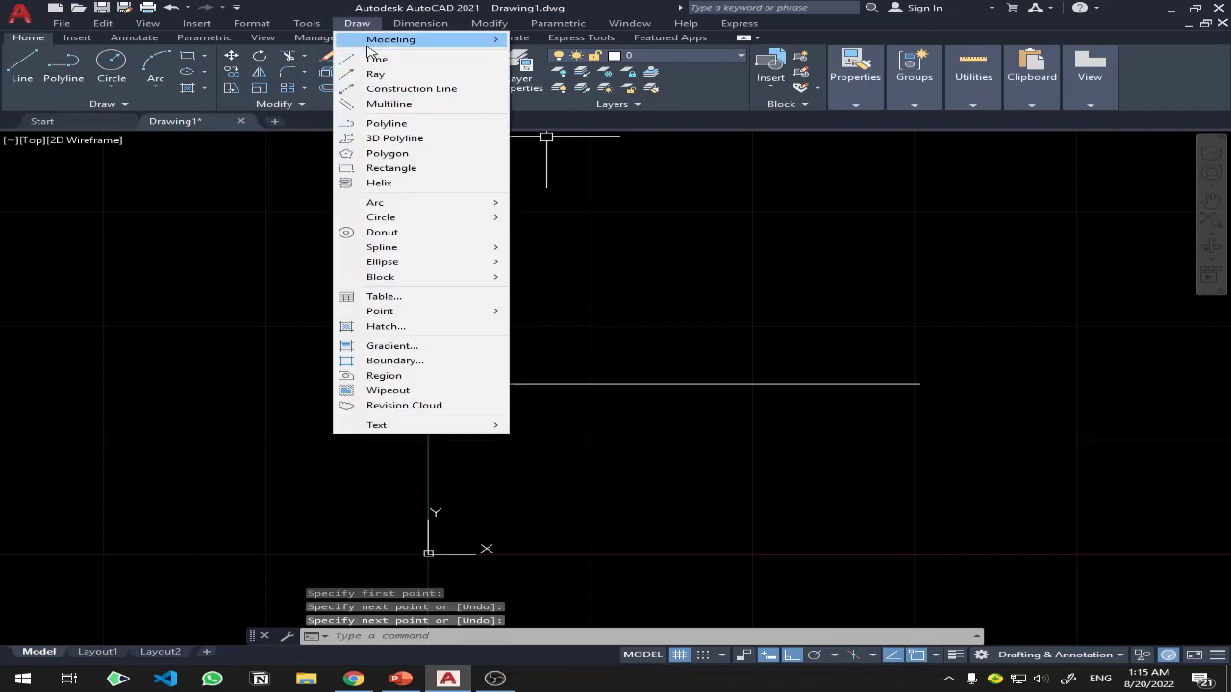
{"action": "left_click", "coordinate": [373, 75]}
{"action": "left_click", "coordinate": [312, 454]}
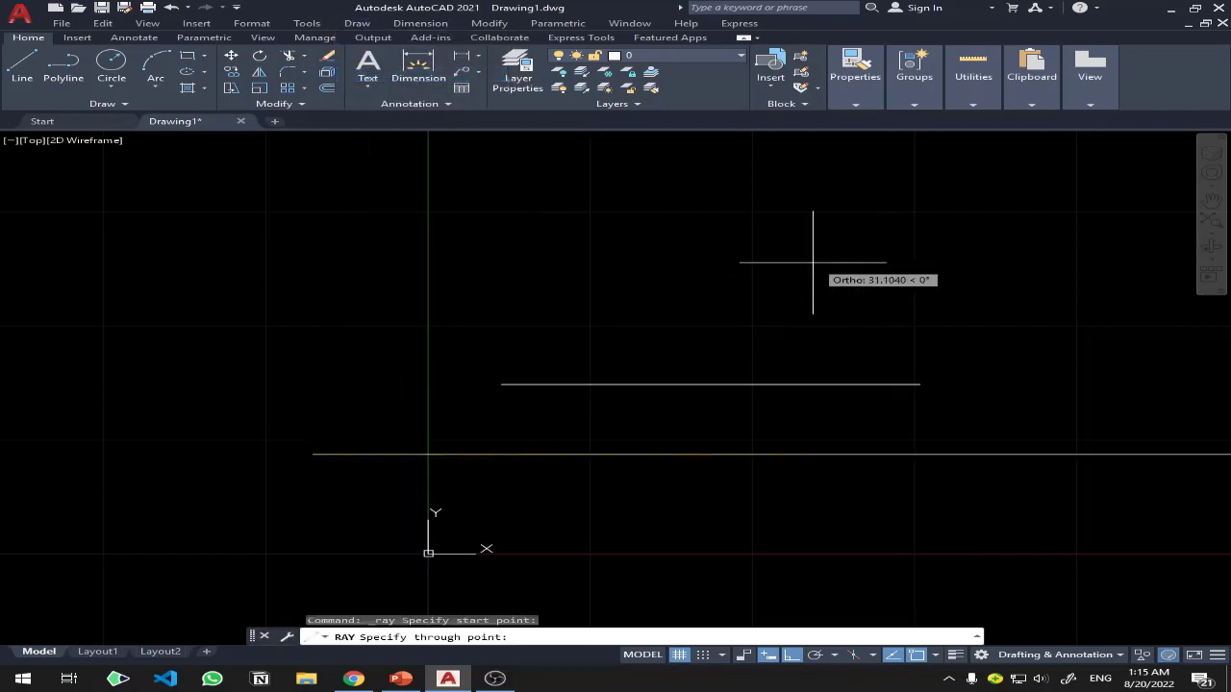
{"action": "key", "text": "F8"}
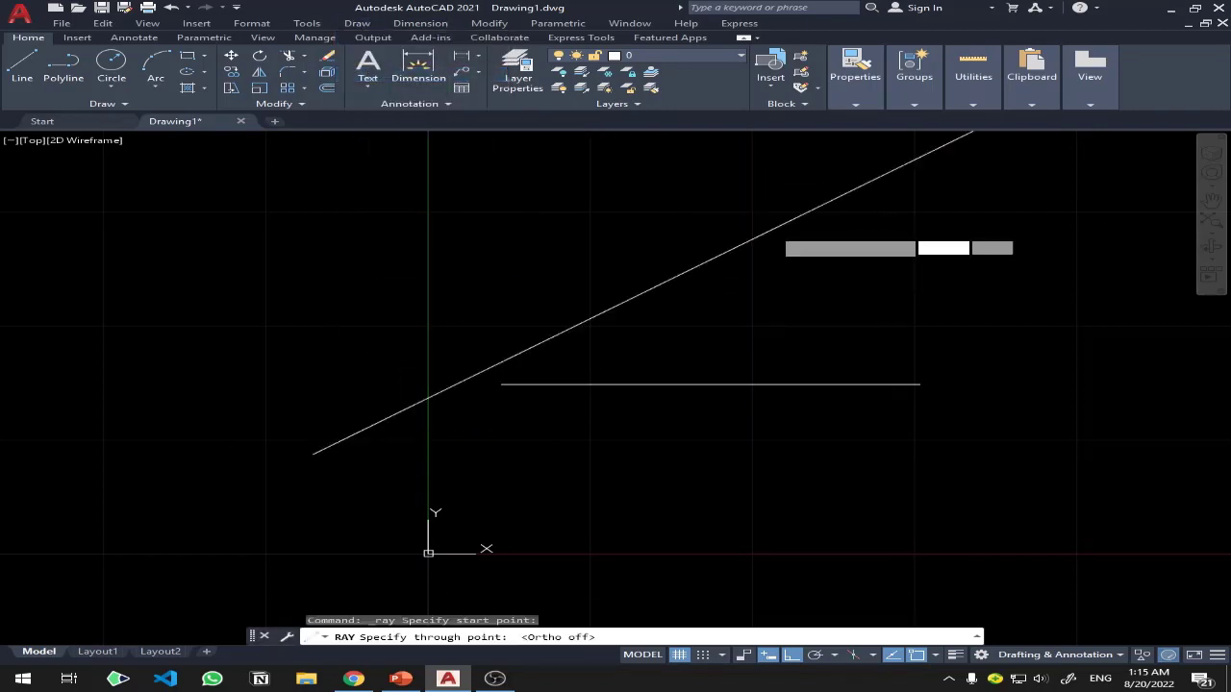
{"action": "scroll", "coordinate": [784, 246], "scroll_direction": "down", "scroll_amount": 2}
{"action": "key", "text": "Escape"}
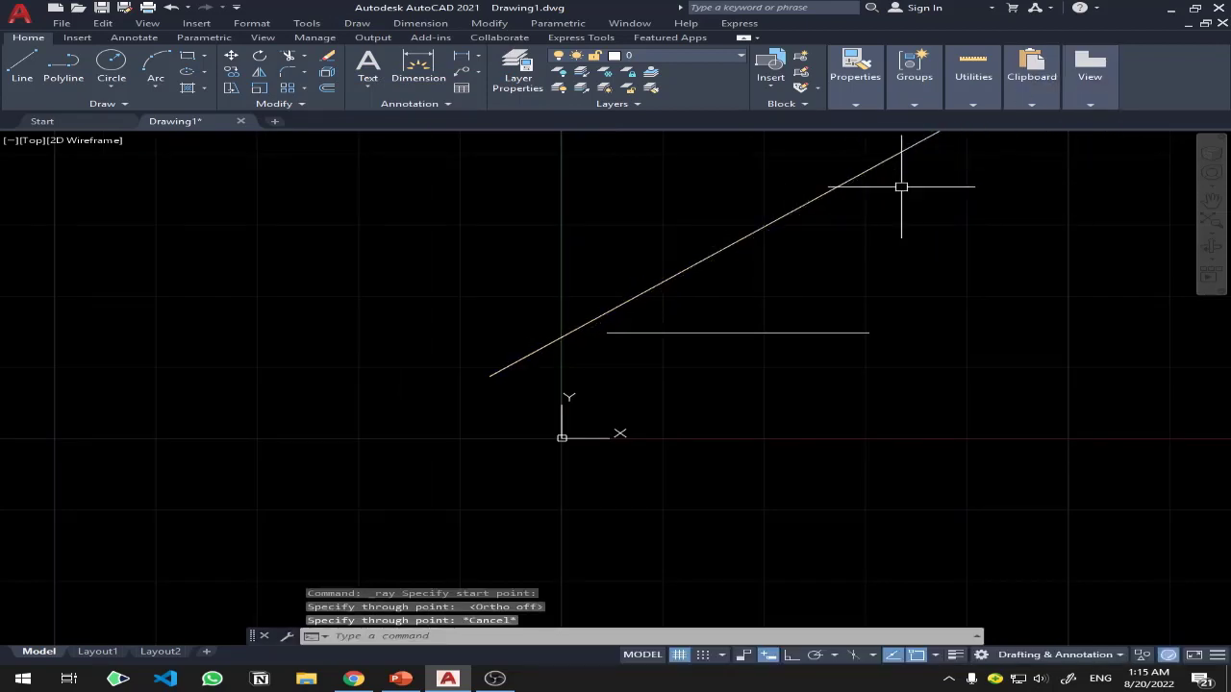
{"action": "scroll", "coordinate": [743, 277], "scroll_direction": "up", "scroll_amount": 2}
Crossing-select the line and the ray and delete them
{"action": "left_click", "coordinate": [747, 260]}
{"action": "left_click", "coordinate": [492, 416]}
{"action": "key", "text": "Delete"}
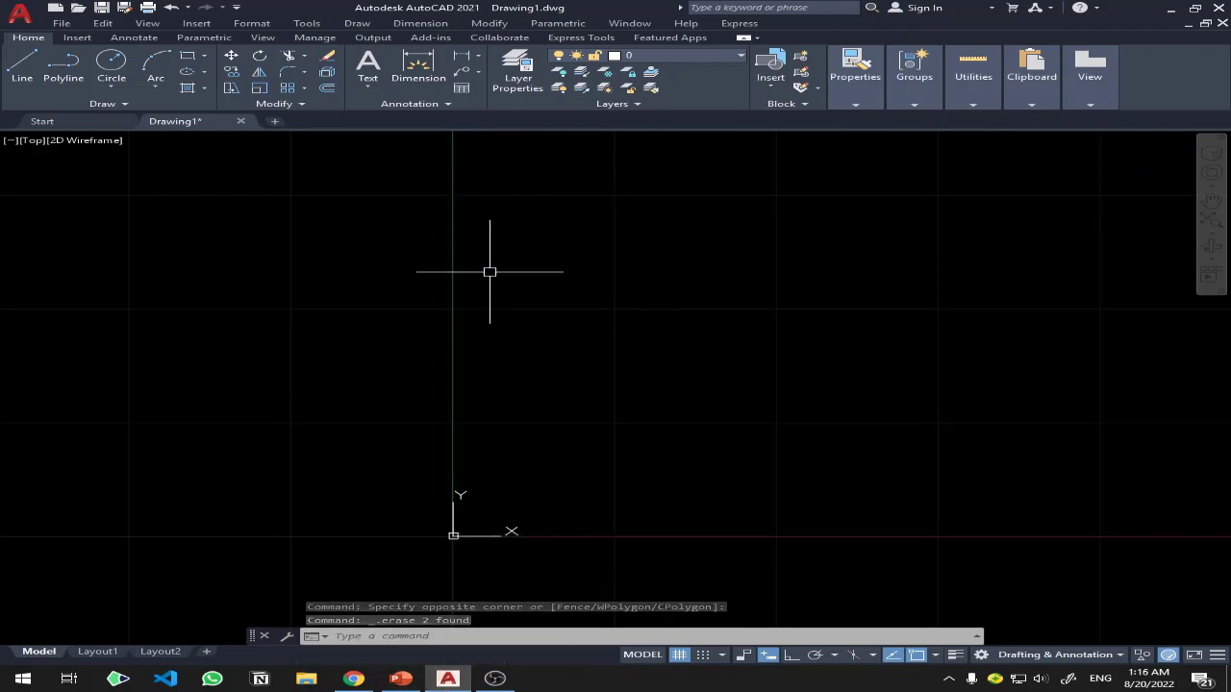
{"action": "left_click", "coordinate": [21, 66]}
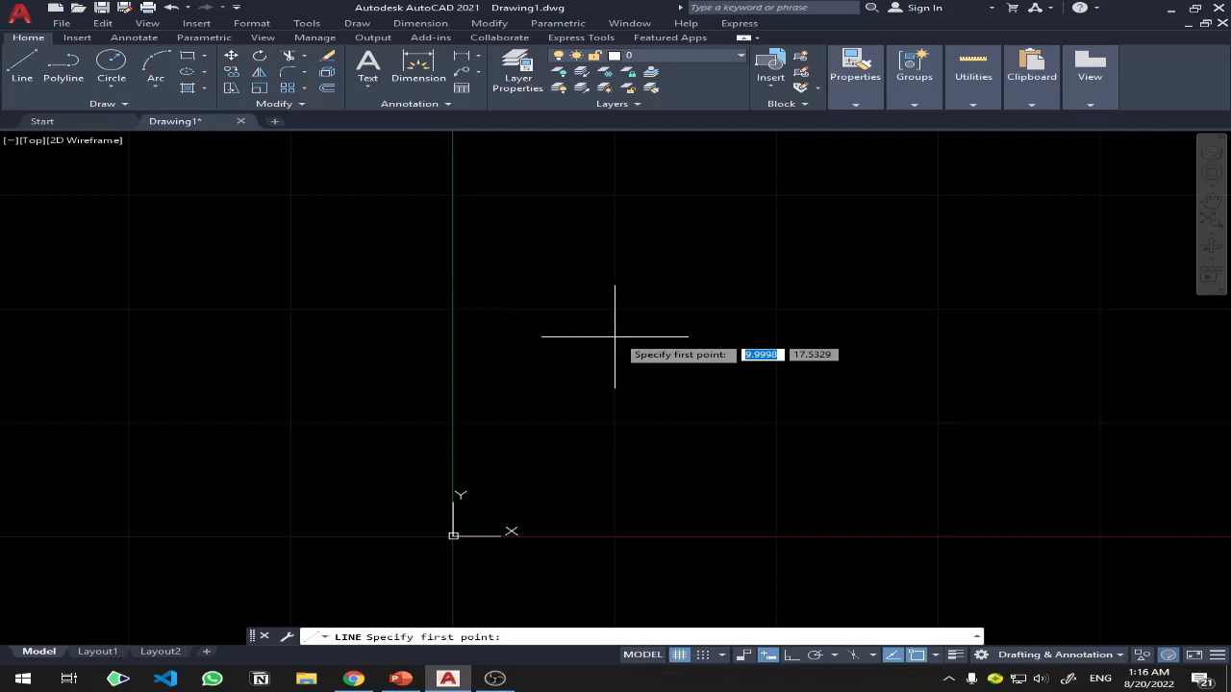
{"action": "left_click", "coordinate": [522, 343]}
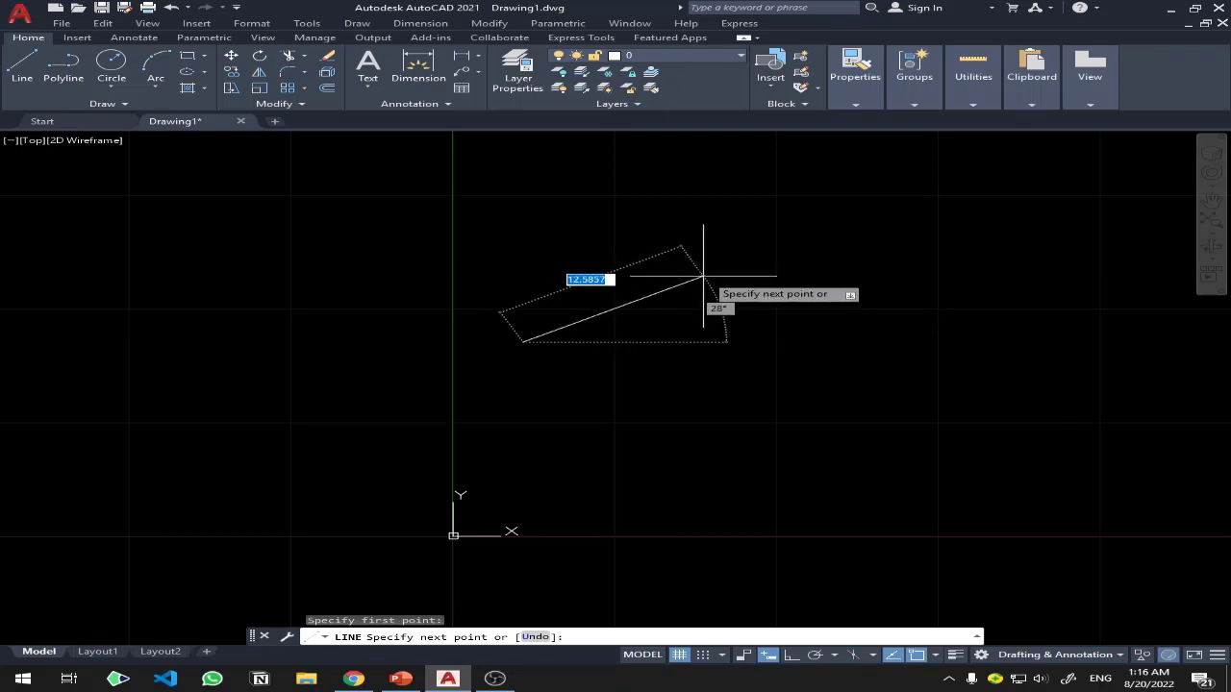
{"action": "key", "text": "Escape"}
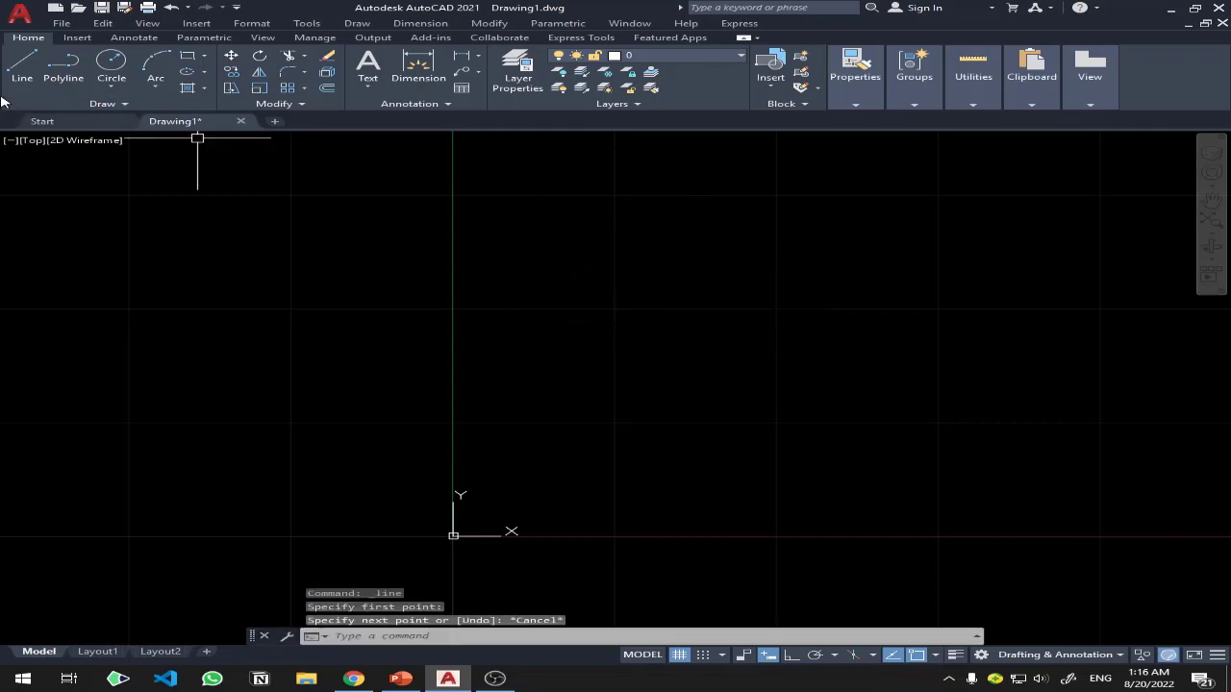
{"action": "left_click", "coordinate": [22, 70]}
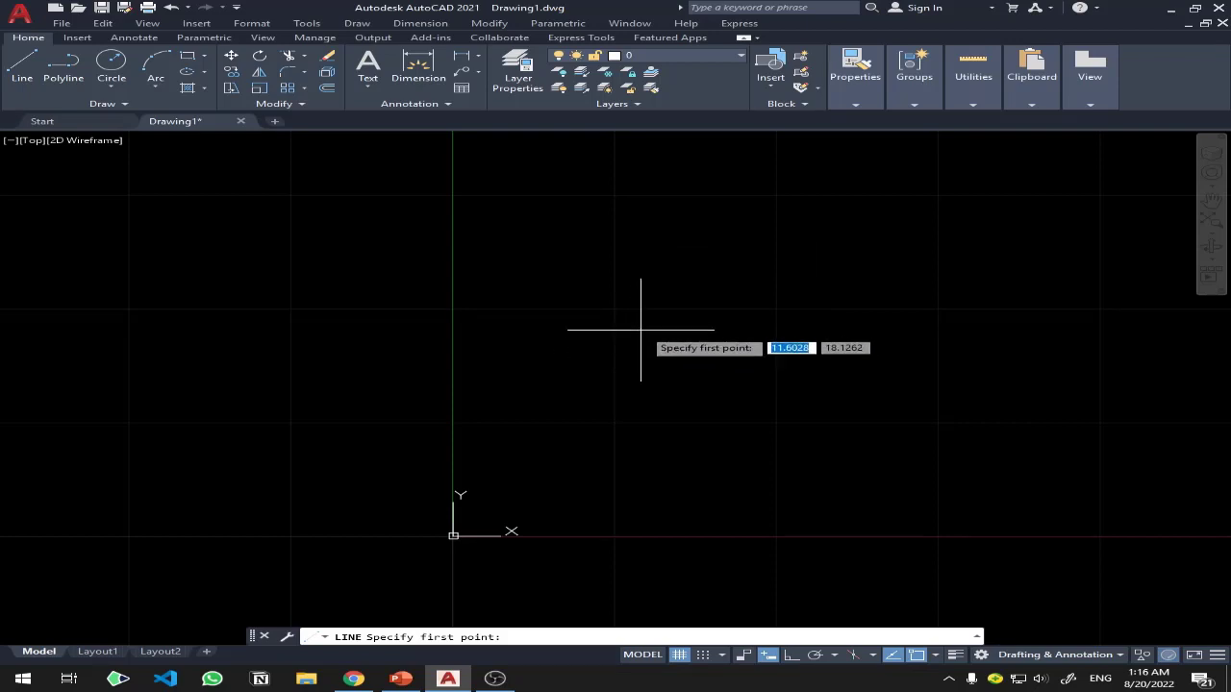
{"action": "key", "text": "Escape"}
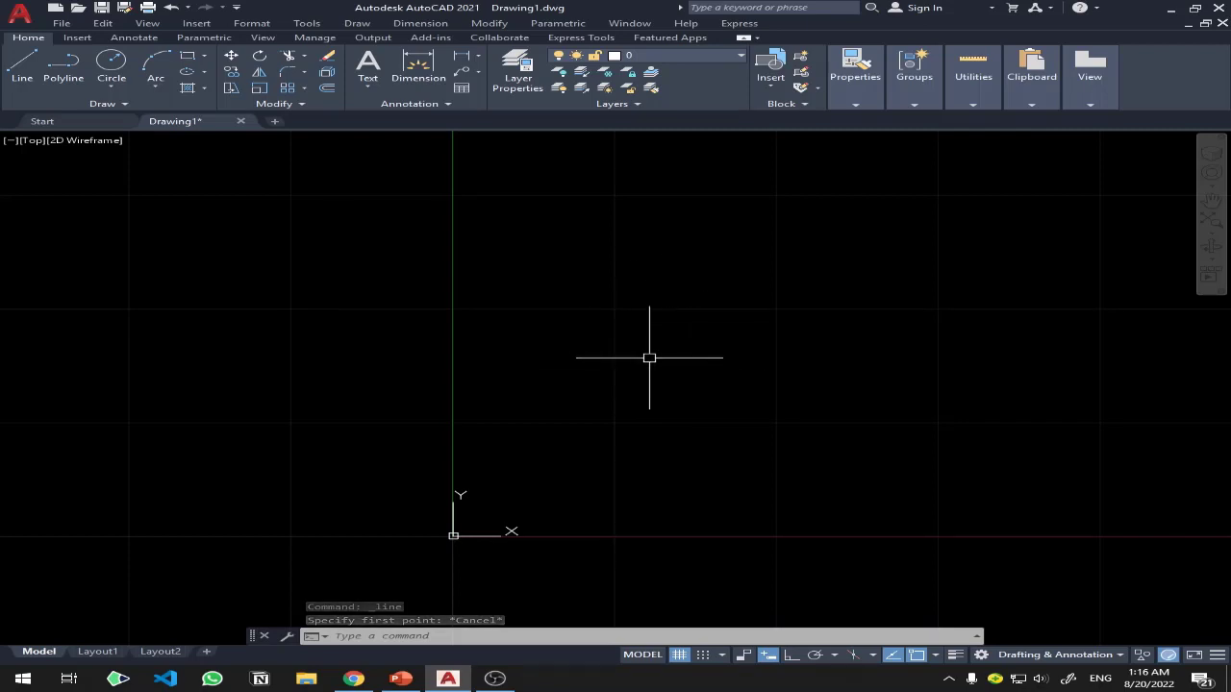
{"action": "left_click", "coordinate": [557, 345]}
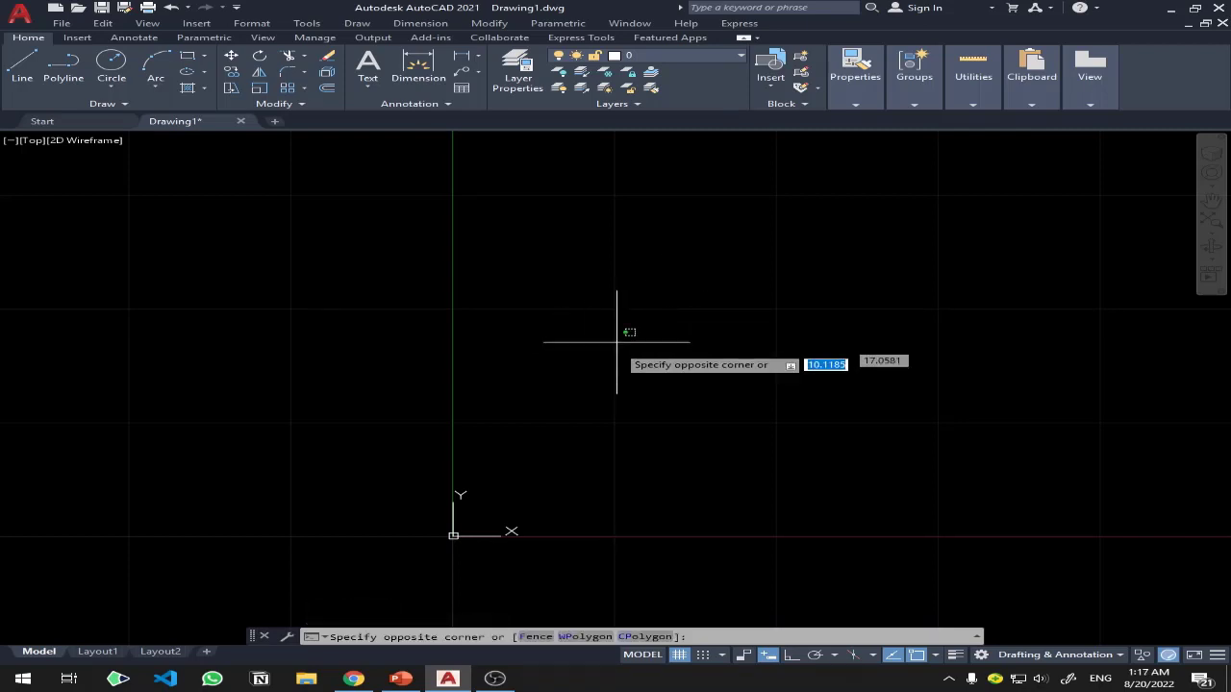
{"action": "left_click", "coordinate": [587, 348]}
{"action": "left_click", "coordinate": [418, 432]}
{"action": "left_click", "coordinate": [769, 374]}
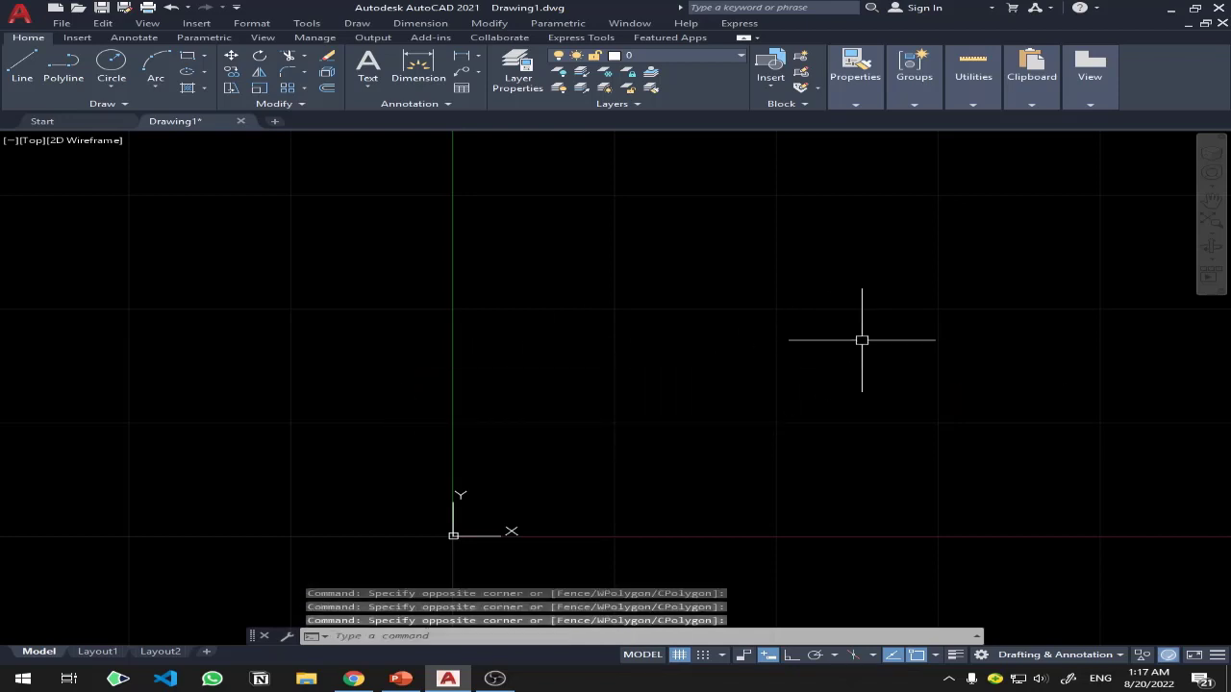
{"action": "left_click", "coordinate": [112, 61]}
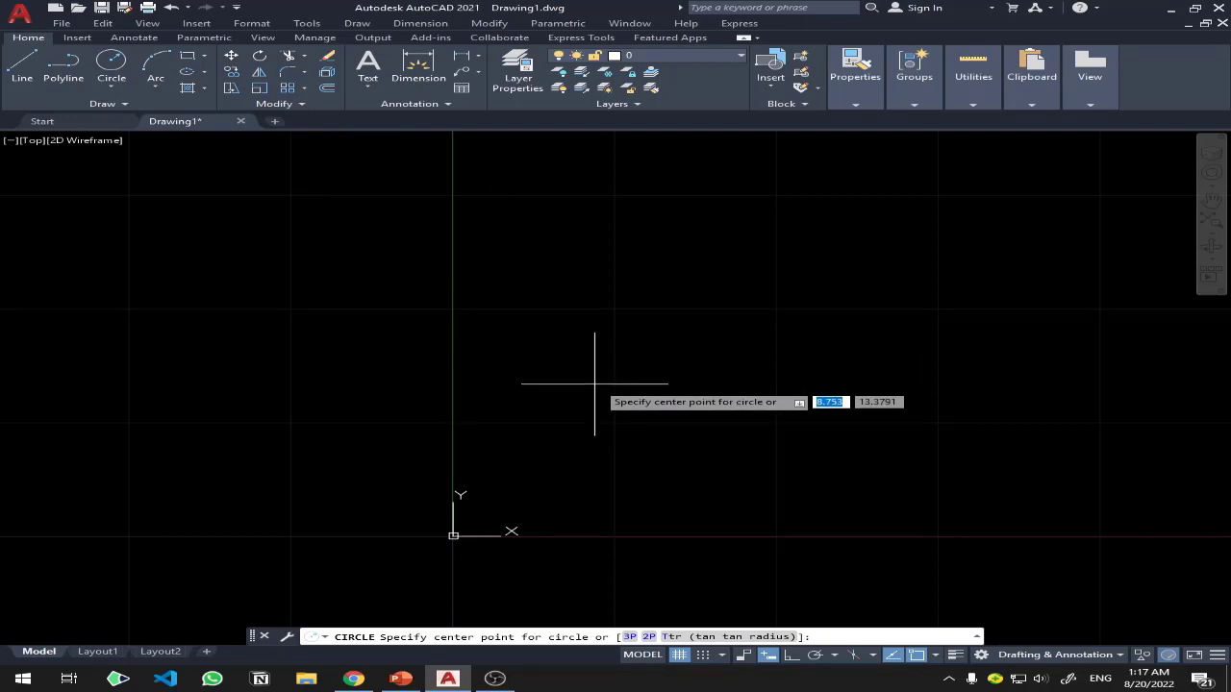
{"action": "key", "text": "Escape"}
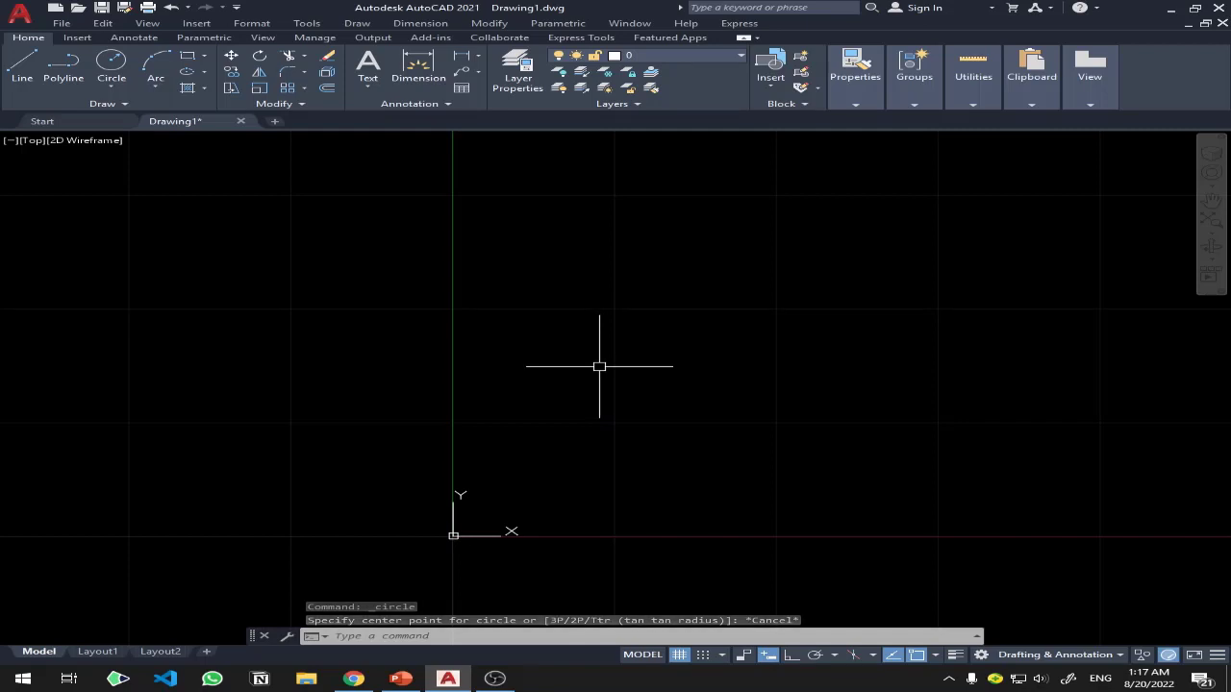
{"action": "left_click", "coordinate": [19, 69]}
{"action": "key", "text": "Escape"}
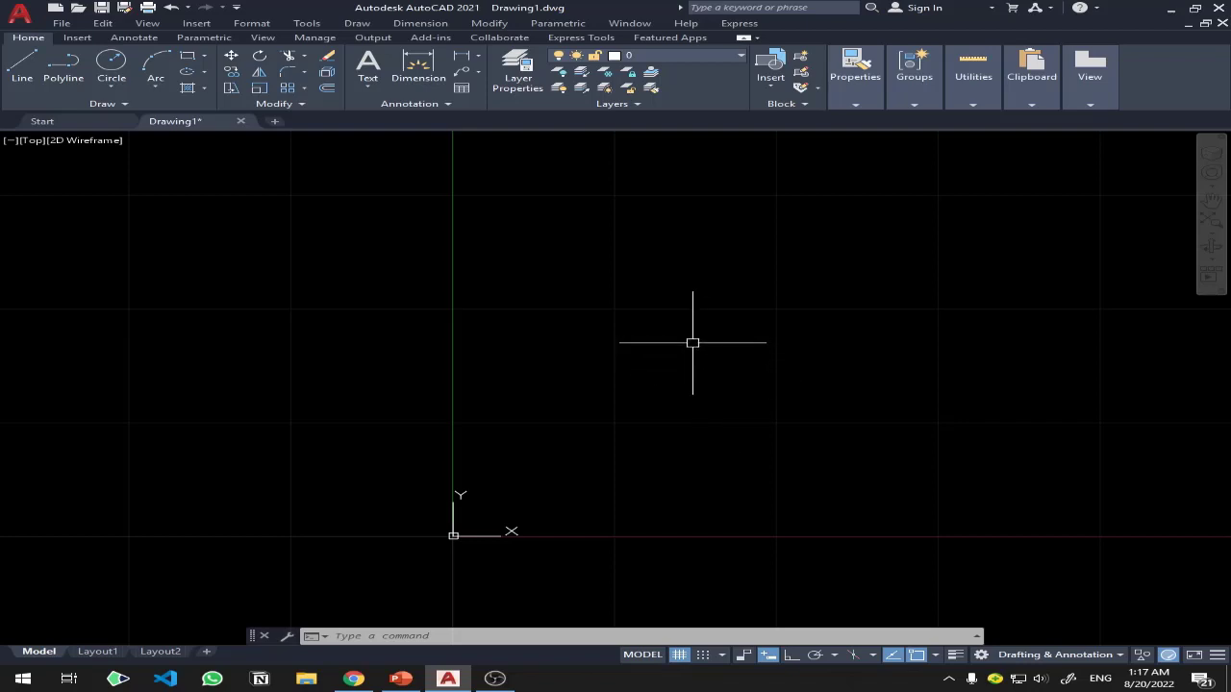
{"action": "type", "text": "l"}
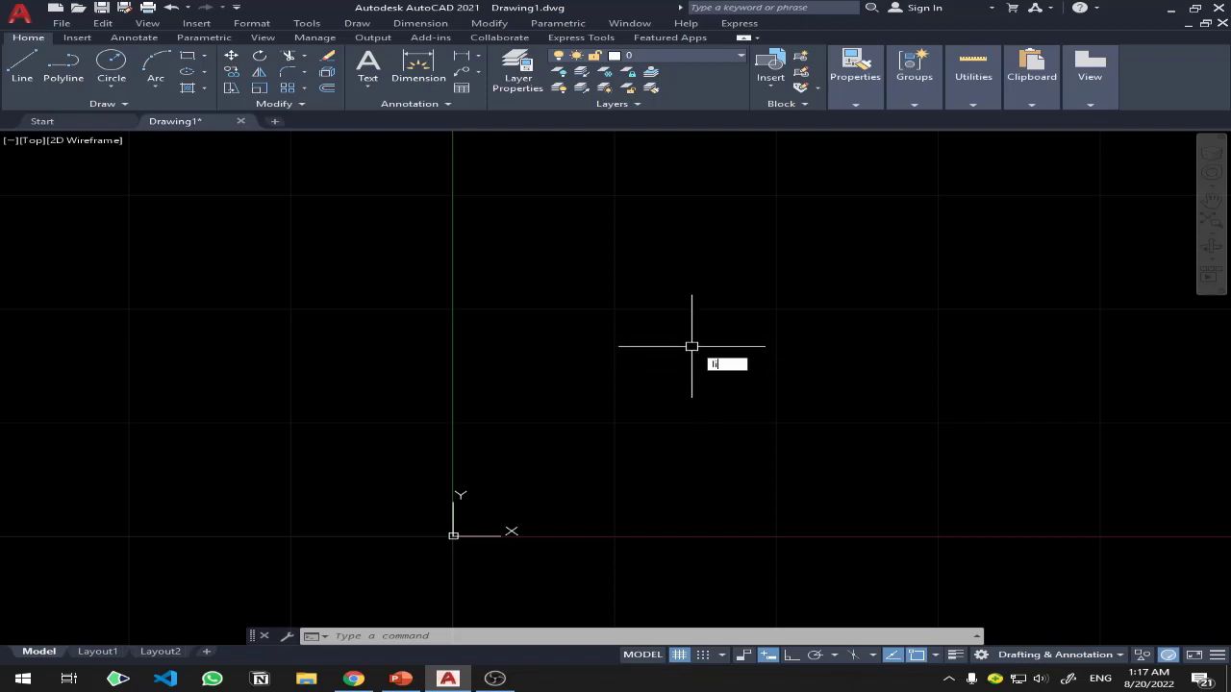
{"action": "type", "text": "ine"}
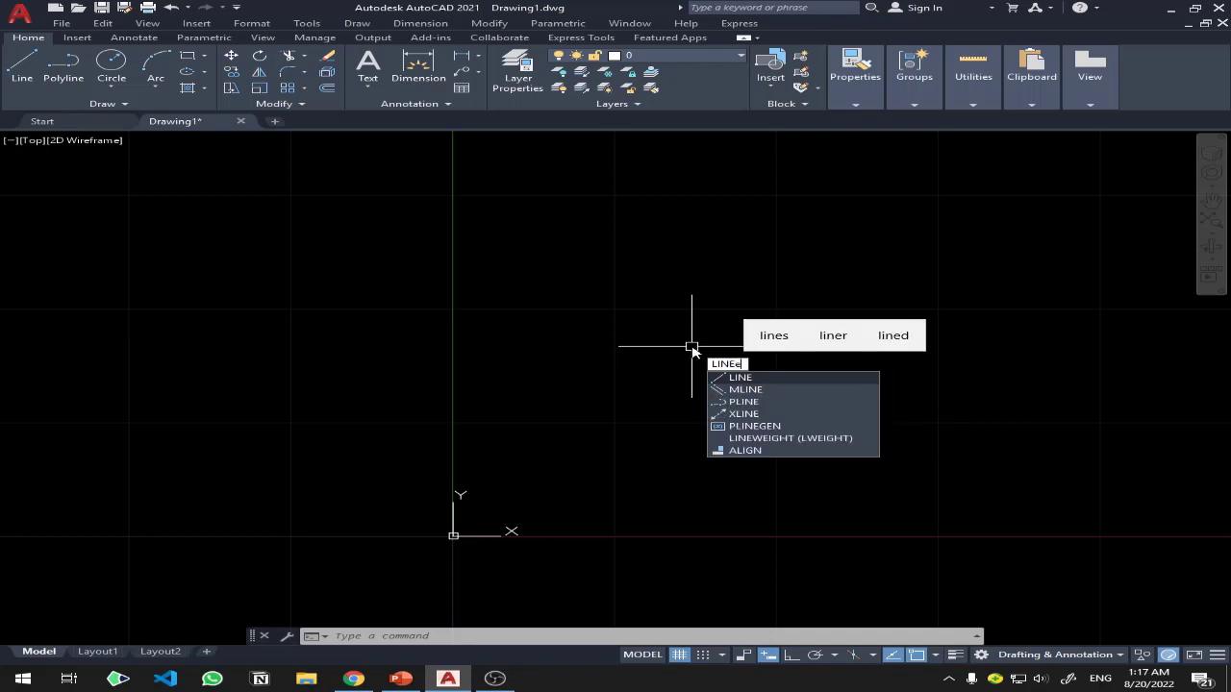
{"action": "key", "text": "BackSpace"}
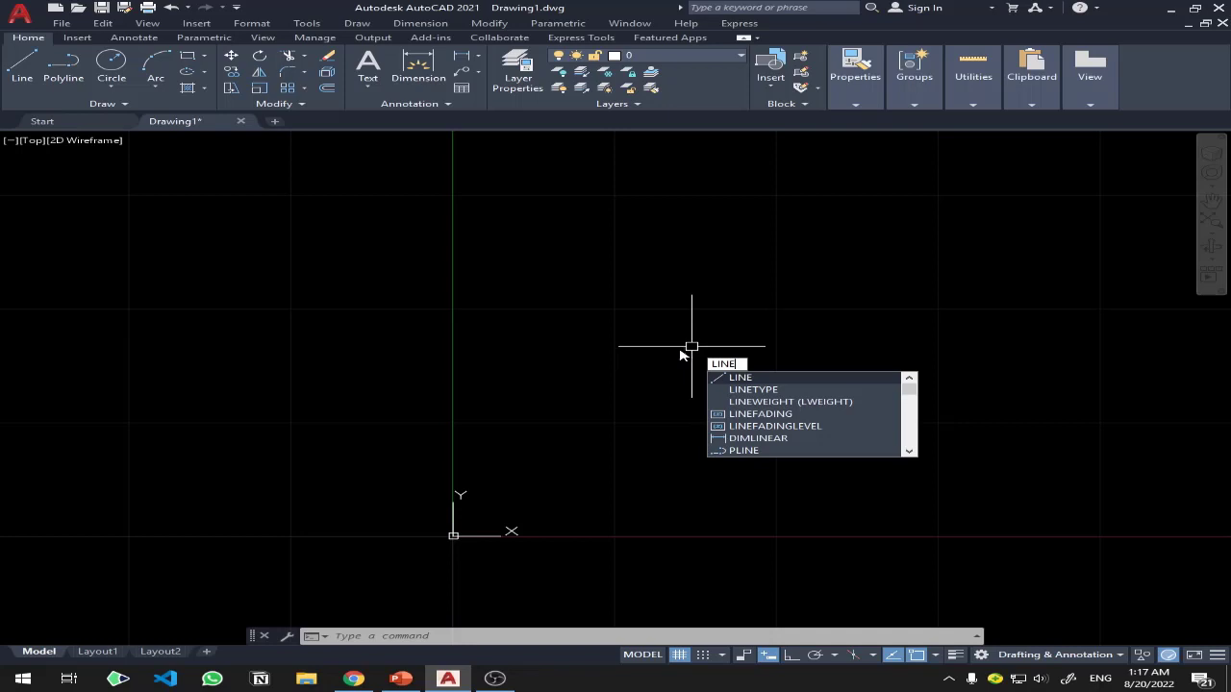
{"action": "key", "text": "BackSpace"}
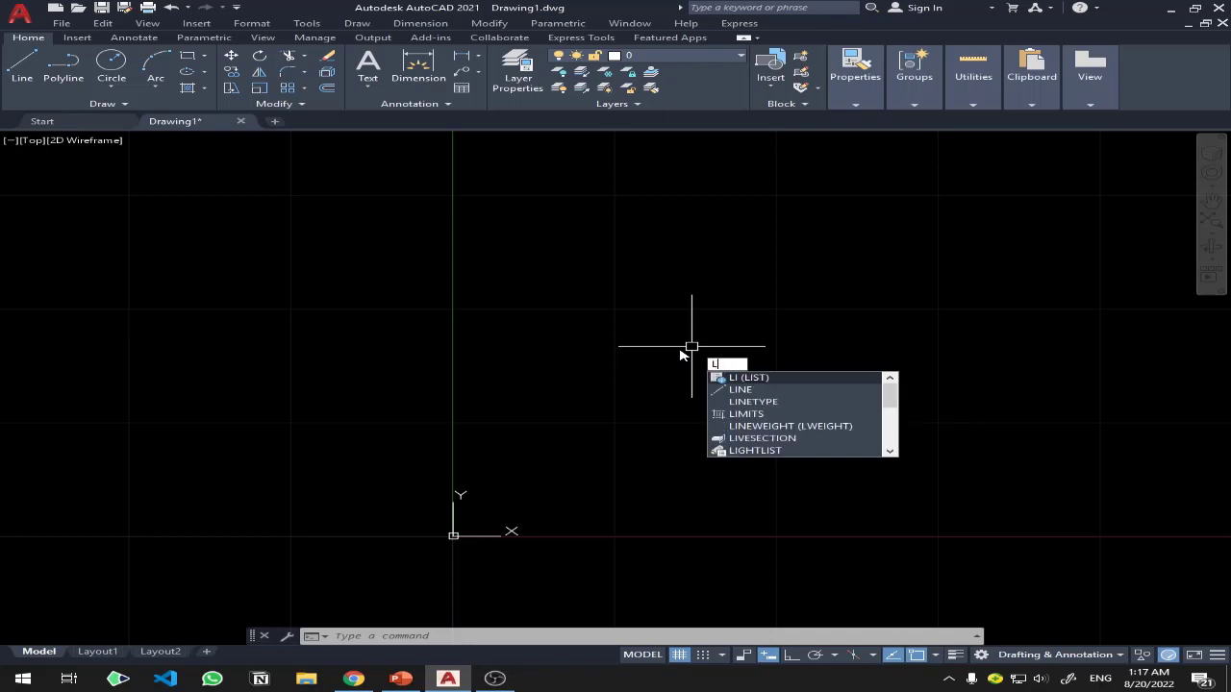
{"action": "key", "text": "BackSpace"}
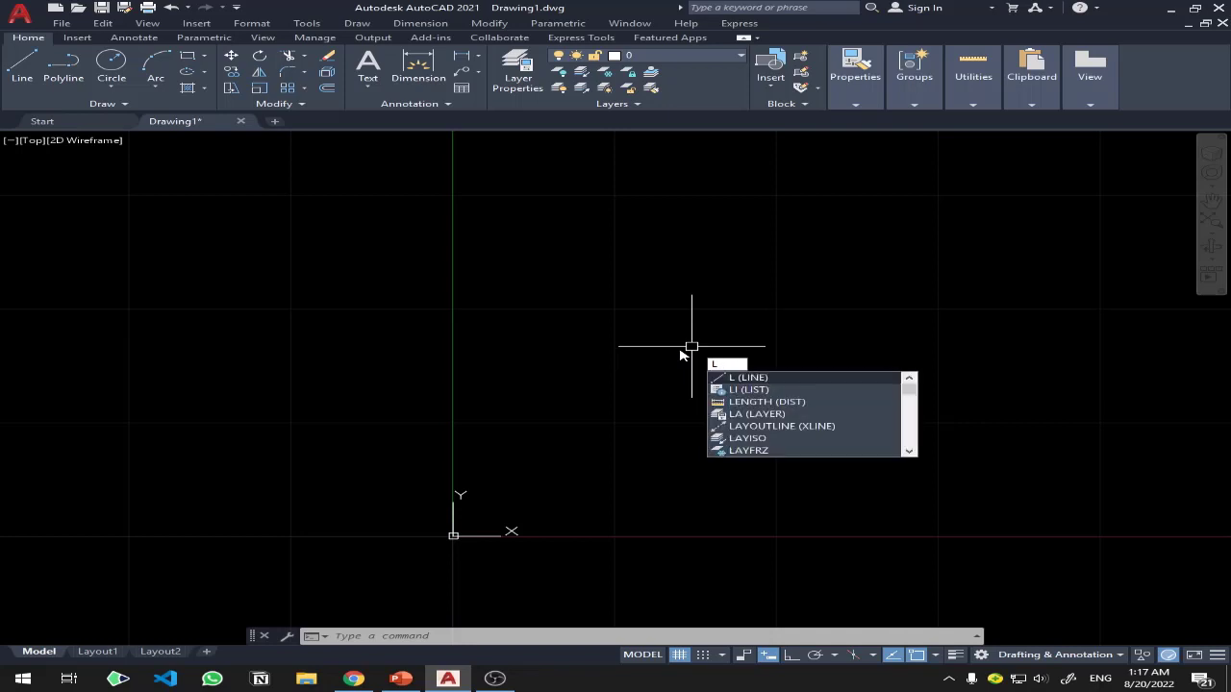
{"action": "key", "text": "BackSpace"}
{"action": "left_click", "coordinate": [654, 247]}
{"action": "left_click", "coordinate": [654, 296]}
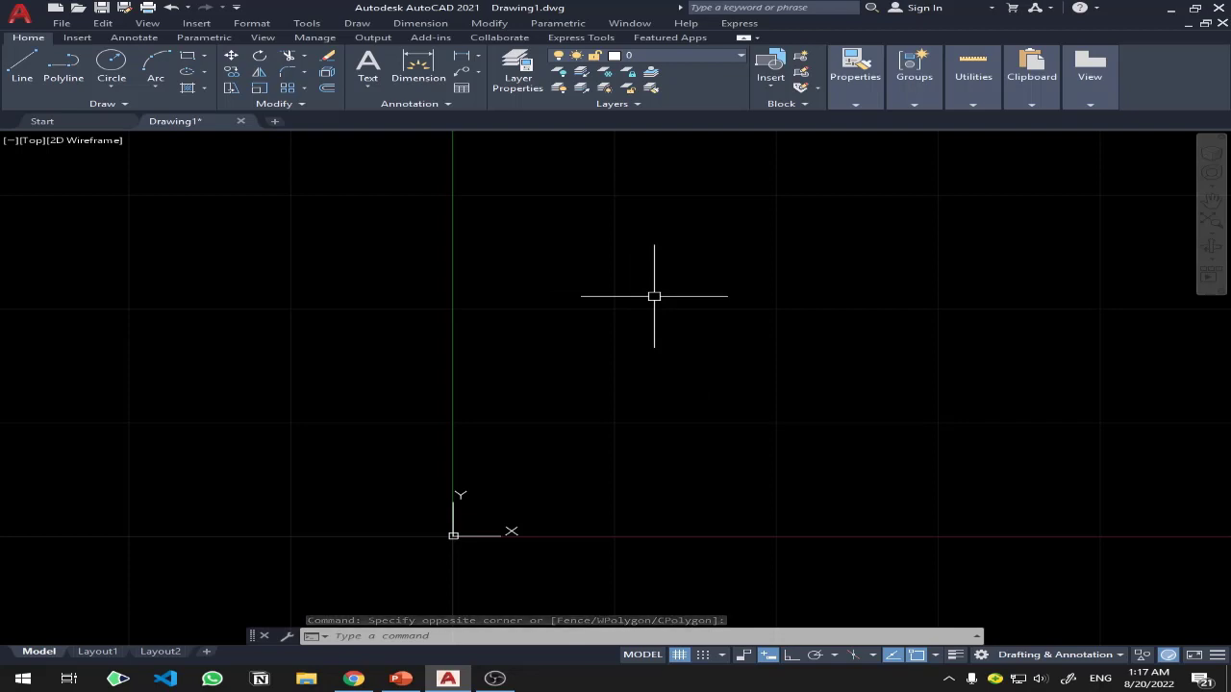
{"action": "left_click", "coordinate": [14, 63]}
{"action": "left_click", "coordinate": [468, 266]}
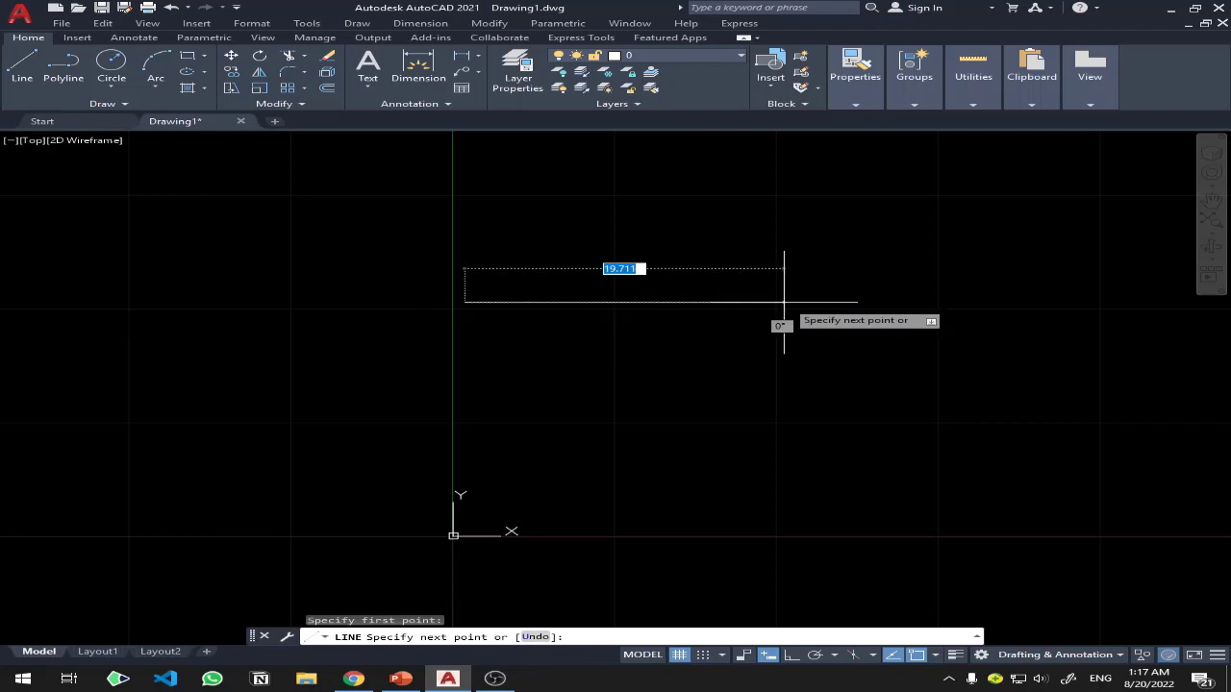
{"action": "key", "text": "Escape"}
{"action": "type", "text": "l"}
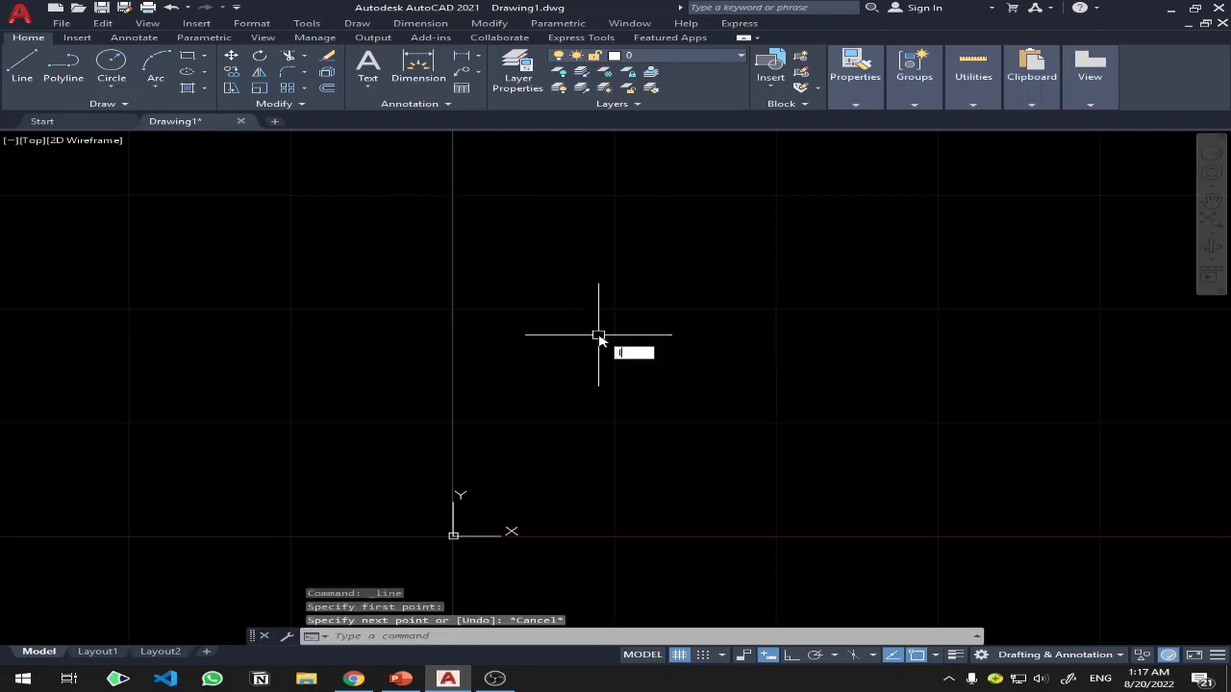
{"action": "type", "text": "i"}
{"action": "key", "text": "BackSpace"}
{"action": "key", "text": "BackSpace"}
{"action": "left_click", "coordinate": [516, 261]}
{"action": "left_click", "coordinate": [587, 279]}
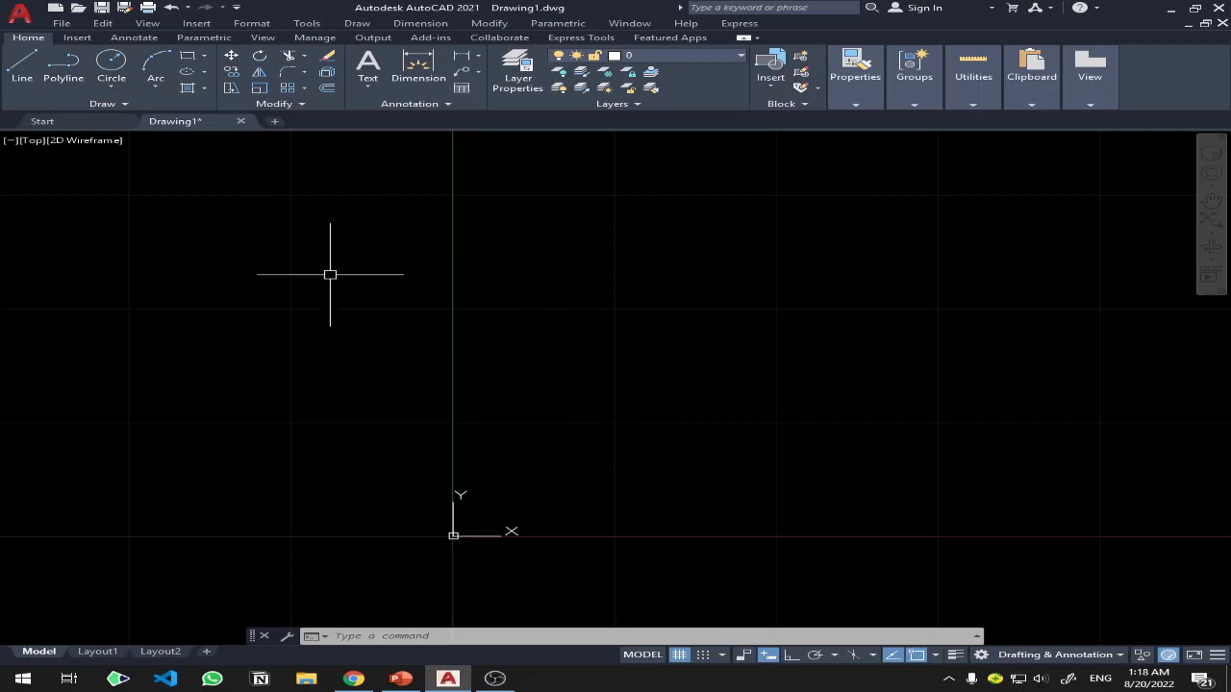
Draw one line from left of centre, rising slightly toward the right side of the canvas
{"action": "left_click", "coordinate": [21, 67]}
{"action": "left_click", "coordinate": [332, 360]}
{"action": "left_click", "coordinate": [971, 340]}
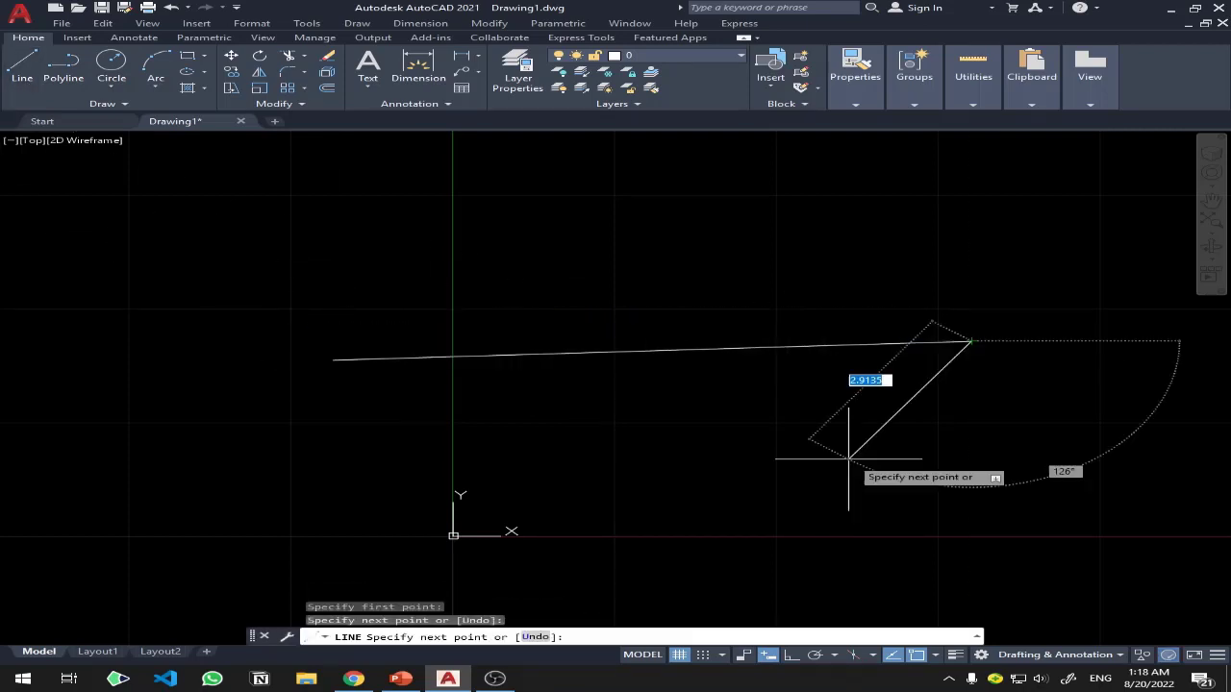
{"action": "key", "text": "Return"}
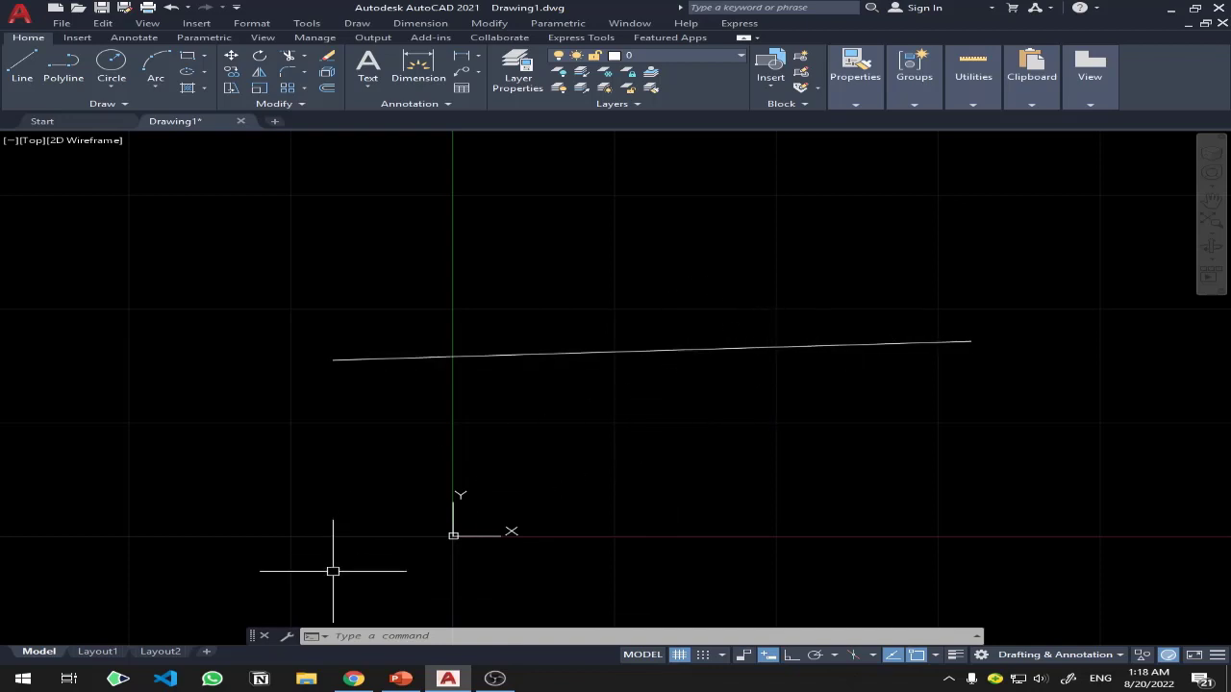
{"action": "left_click", "coordinate": [324, 636]}
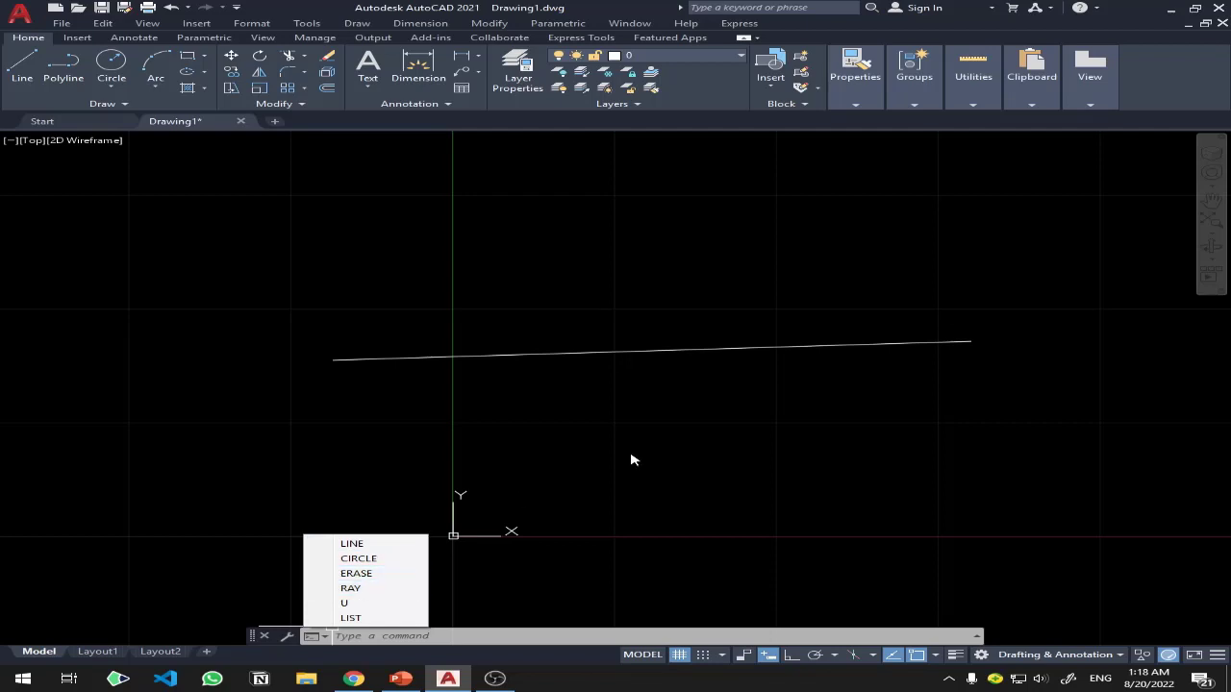
{"action": "key", "text": "Escape"}
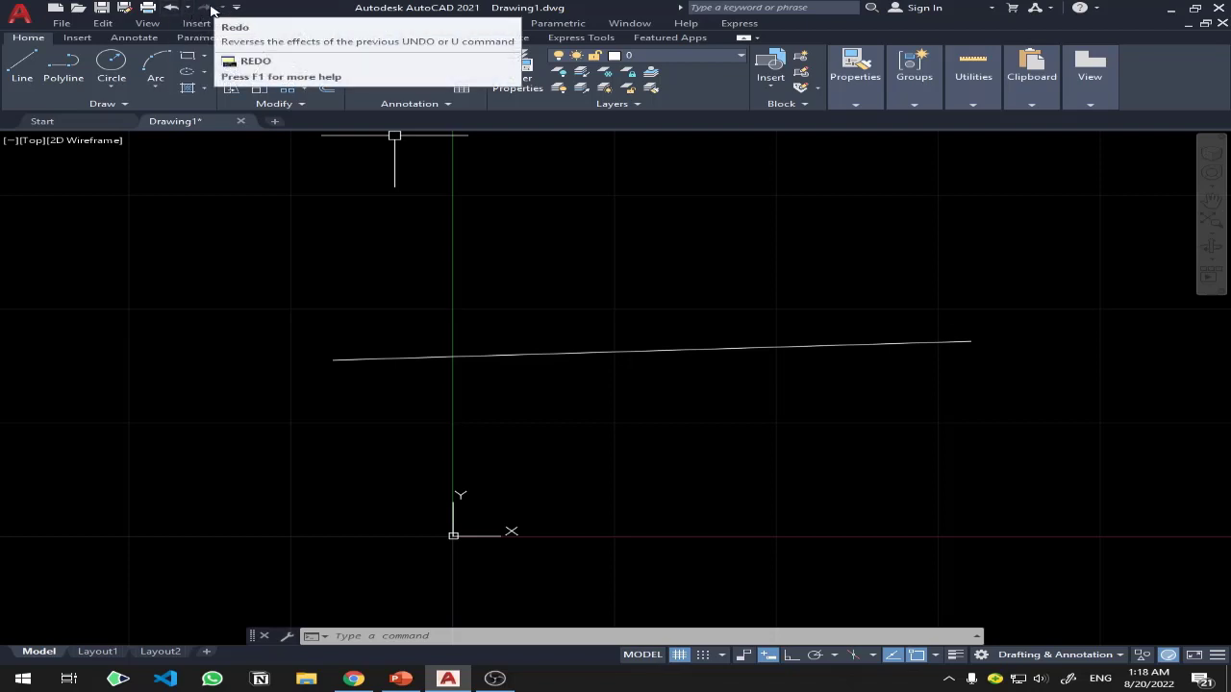
{"action": "left_click", "coordinate": [170, 7]}
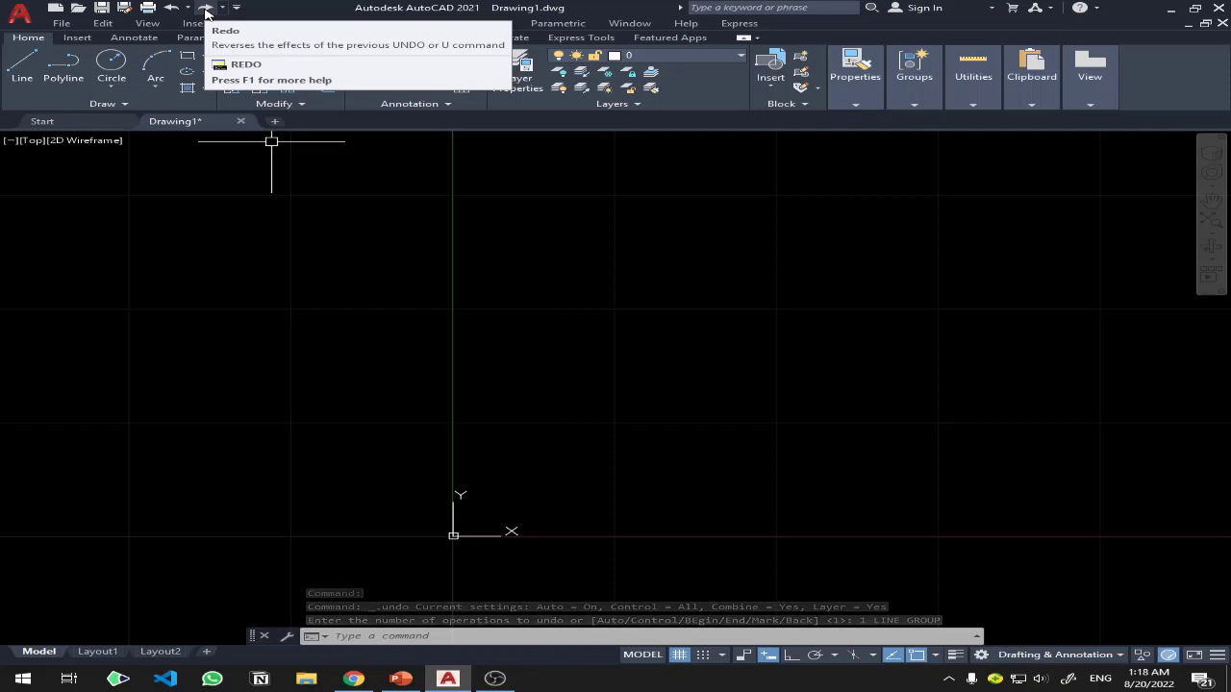
{"action": "left_click", "coordinate": [205, 8]}
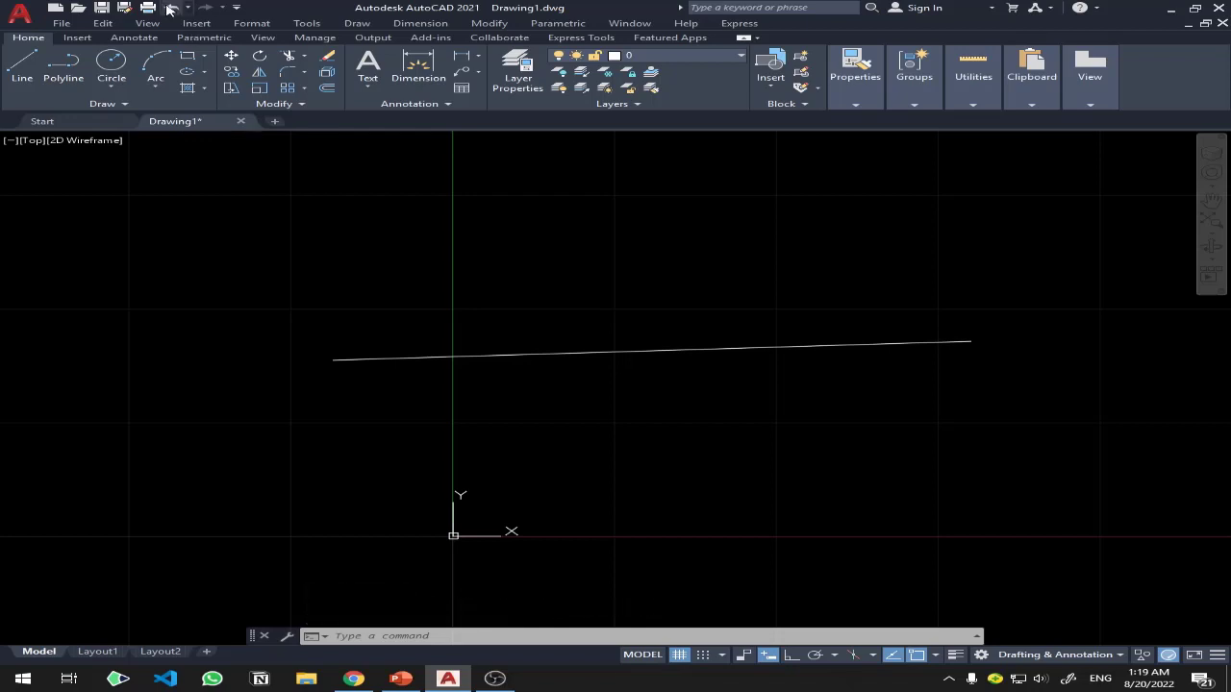
{"action": "left_click", "coordinate": [170, 7]}
{"action": "left_click", "coordinate": [170, 7]}
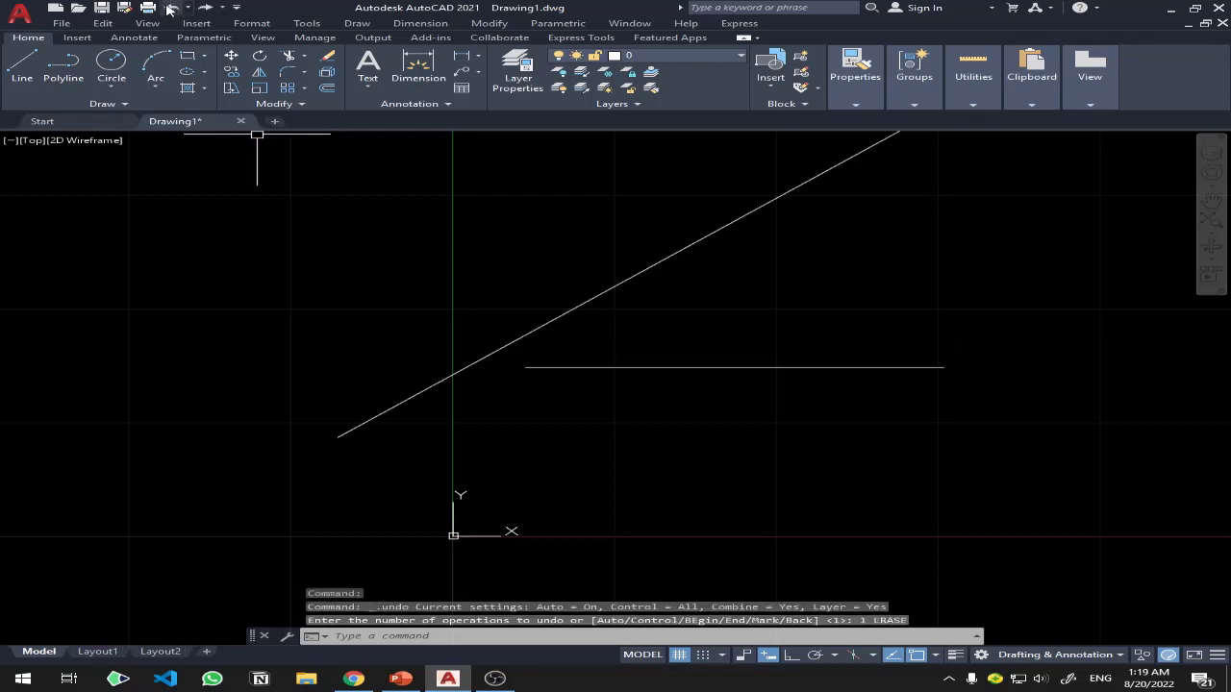
{"action": "left_click", "coordinate": [170, 6]}
{"action": "left_click", "coordinate": [170, 6]}
{"action": "left_click", "coordinate": [170, 7]}
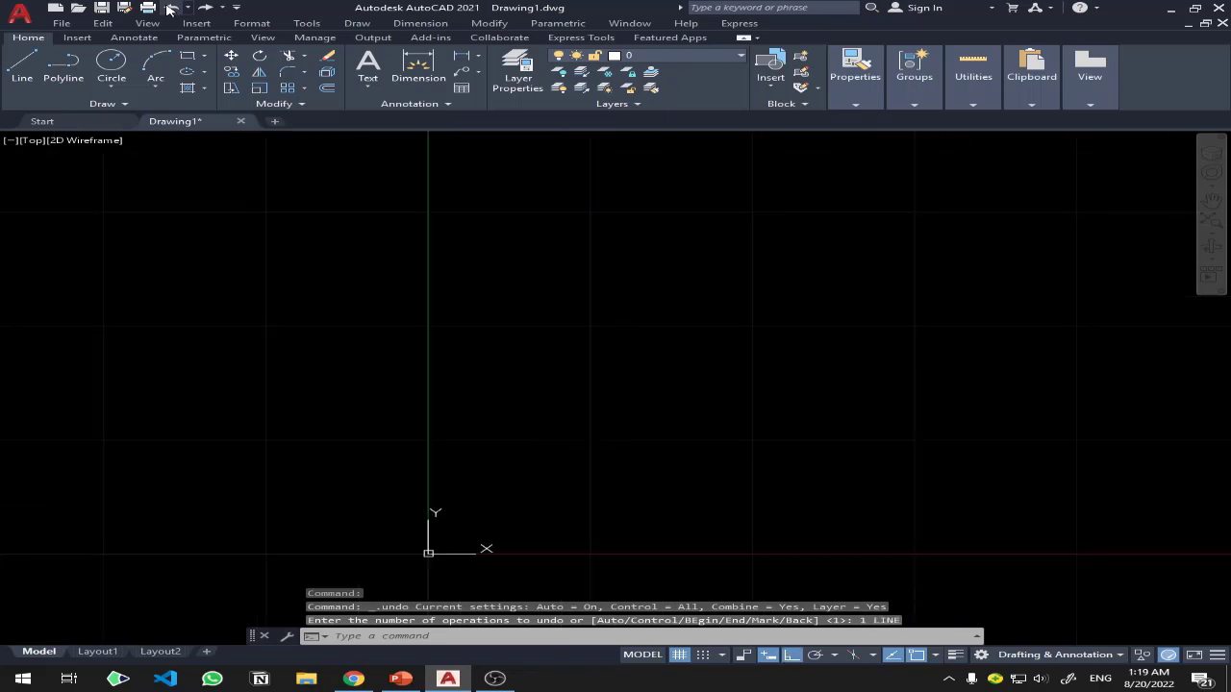
{"action": "left_click", "coordinate": [171, 7]}
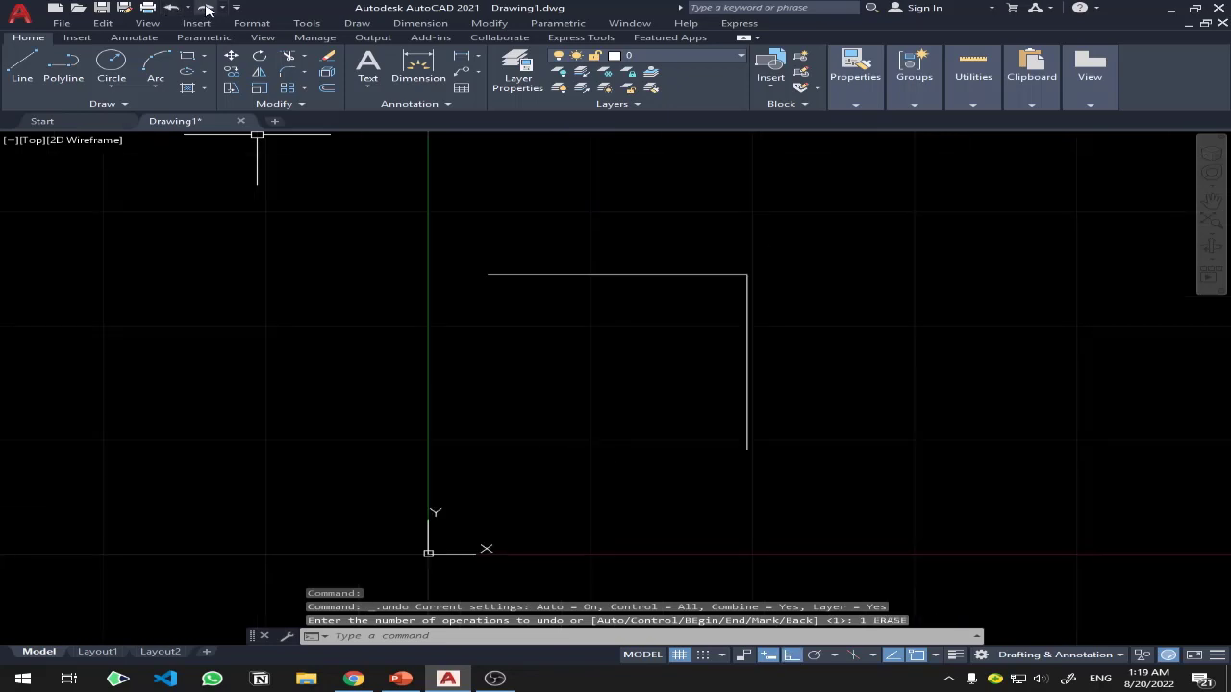
{"action": "left_click", "coordinate": [208, 9]}
{"action": "left_click", "coordinate": [208, 9]}
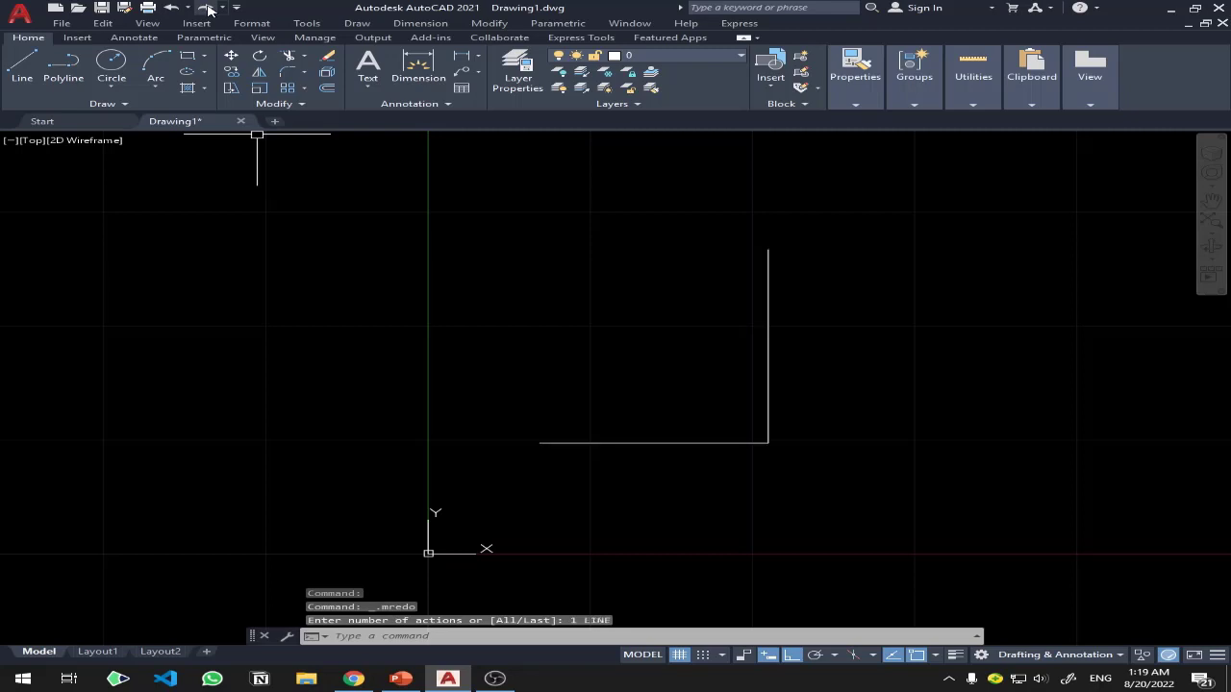
{"action": "left_click", "coordinate": [208, 8]}
{"action": "left_click", "coordinate": [208, 9]}
{"action": "left_click", "coordinate": [208, 9]}
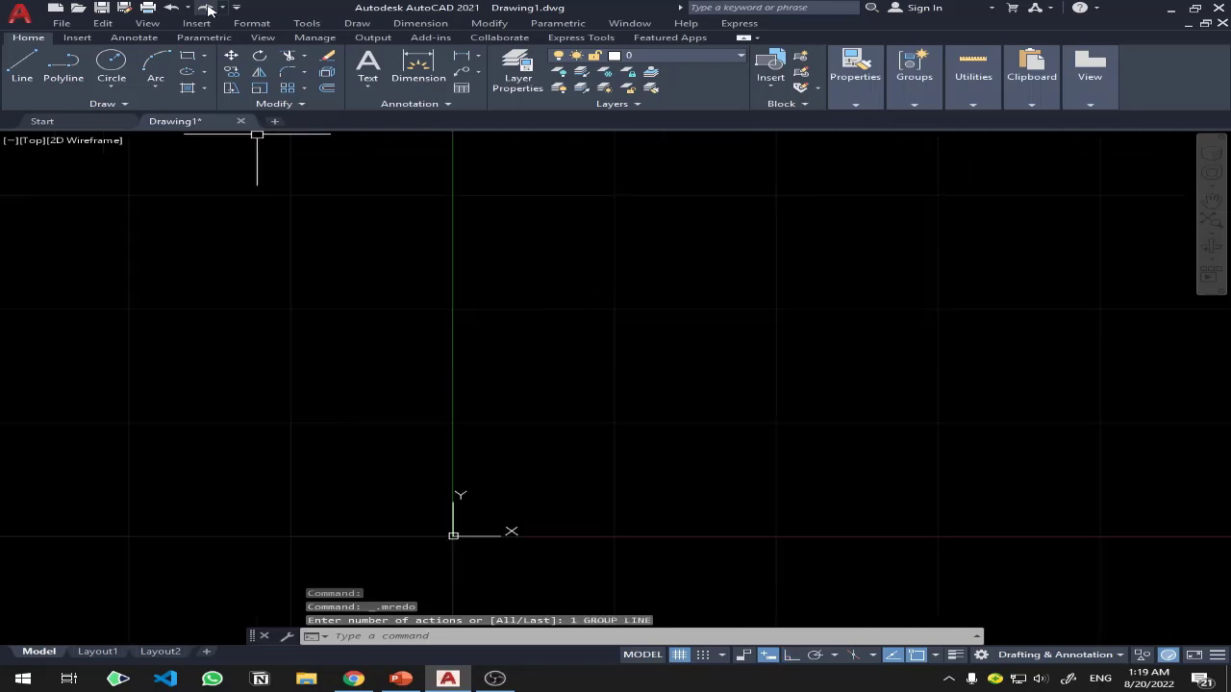
{"action": "left_click", "coordinate": [207, 9]}
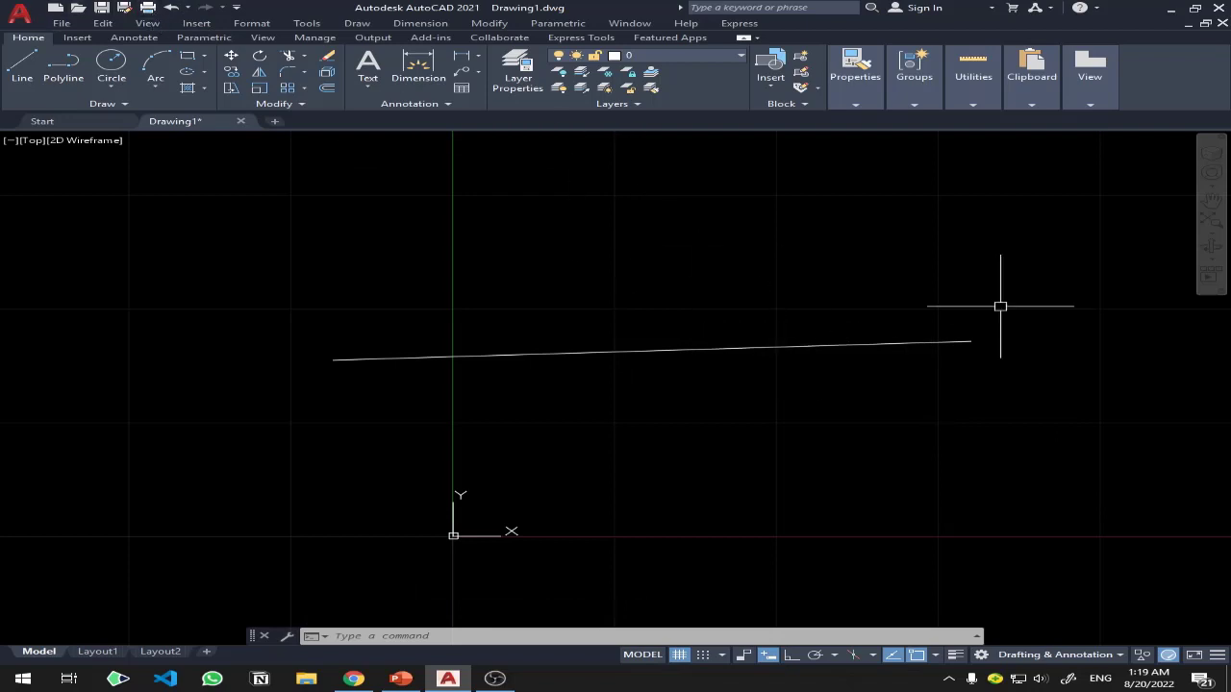
{"action": "left_click", "coordinate": [1031, 283]}
{"action": "left_click", "coordinate": [349, 404]}
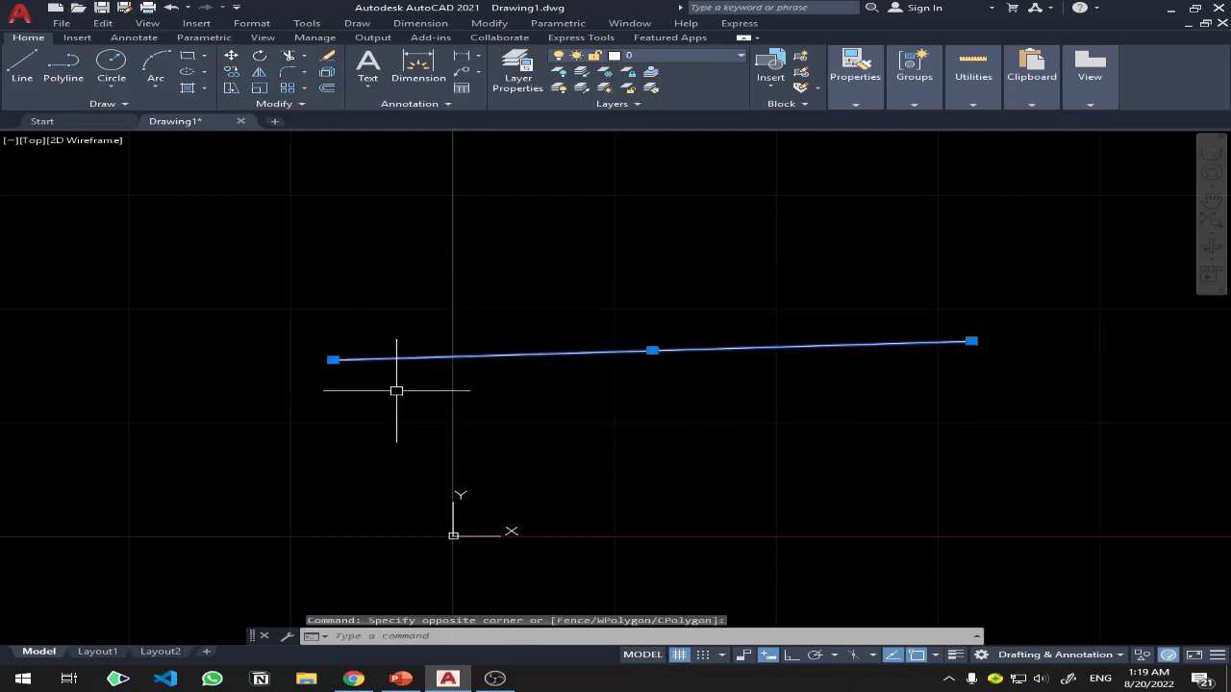
{"action": "key", "text": "Escape"}
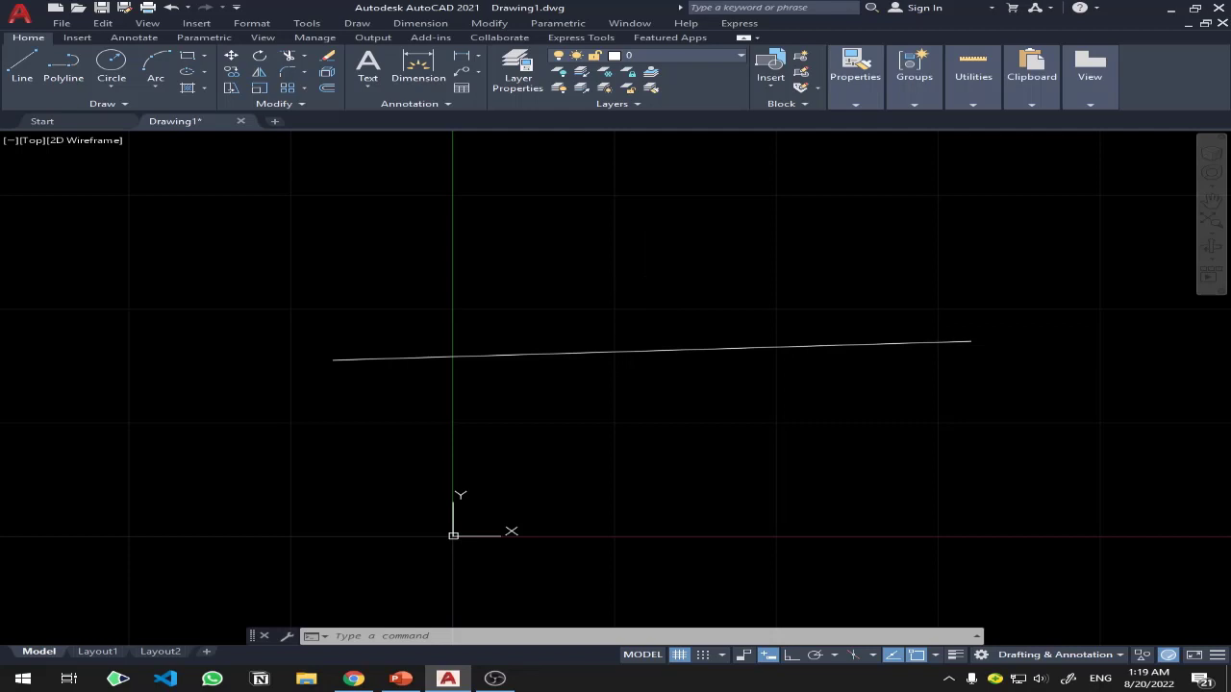
{"action": "key", "text": "ctrl+z"}
{"action": "key", "text": "ctrl+y"}
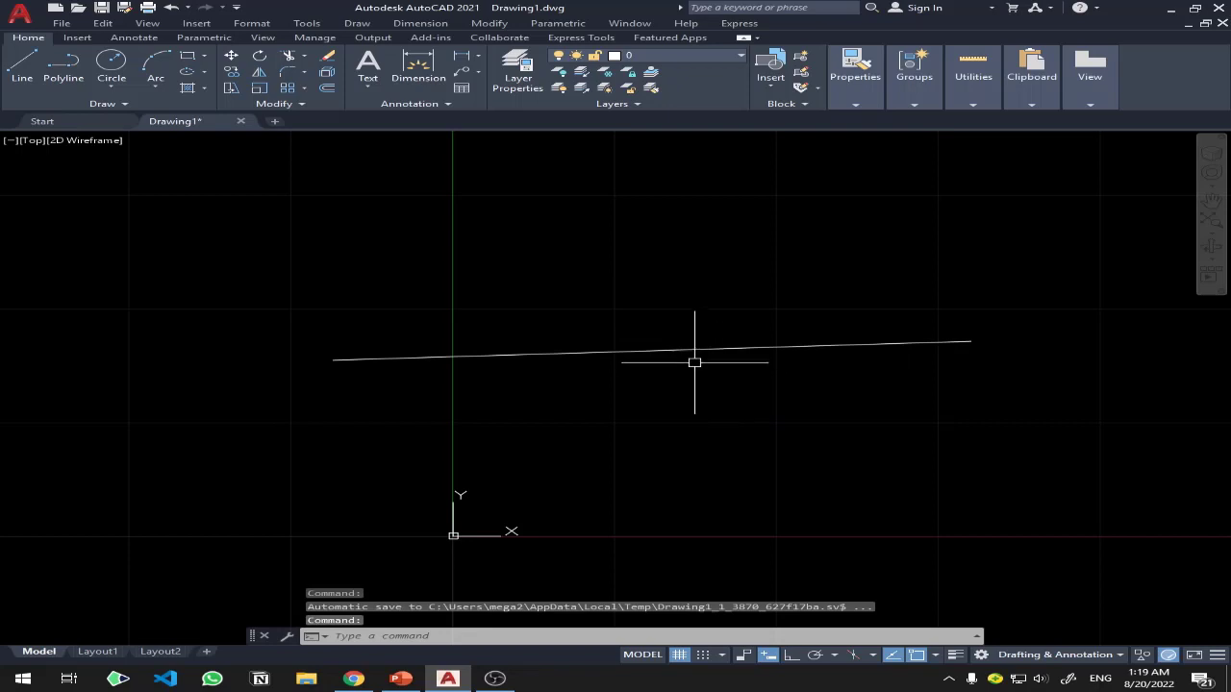
{"action": "key", "text": "ctrl+z"}
{"action": "key", "text": "ctrl+y"}
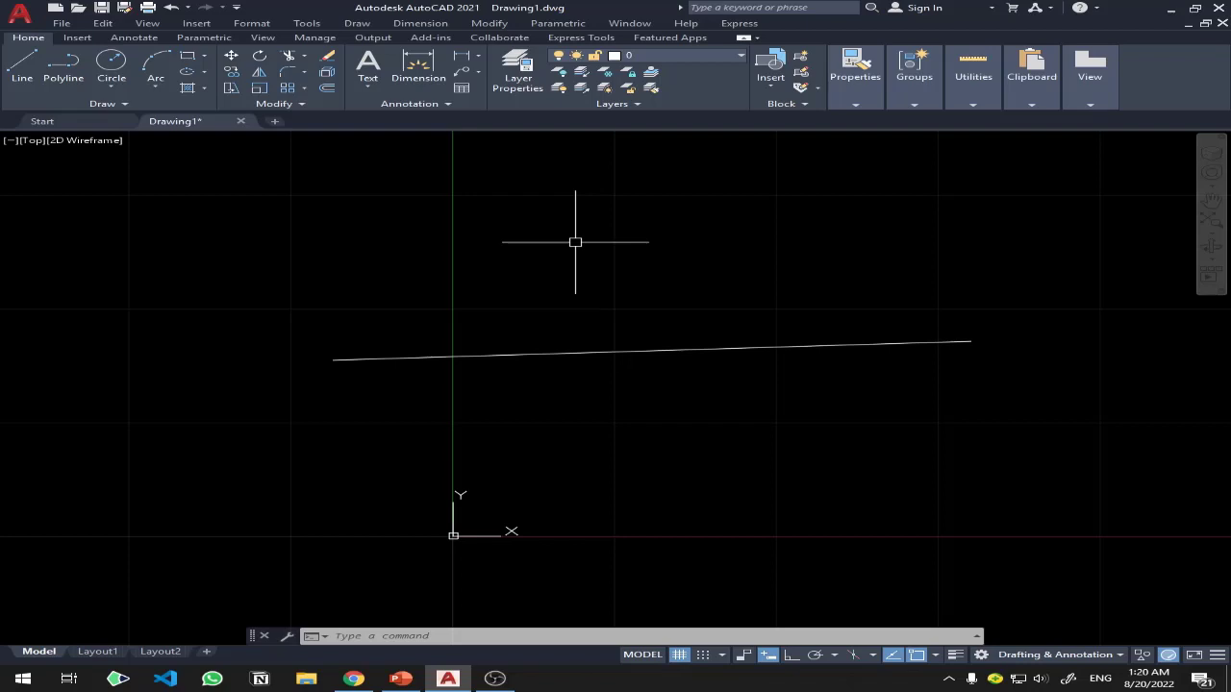
{"action": "type", "text": "U"}
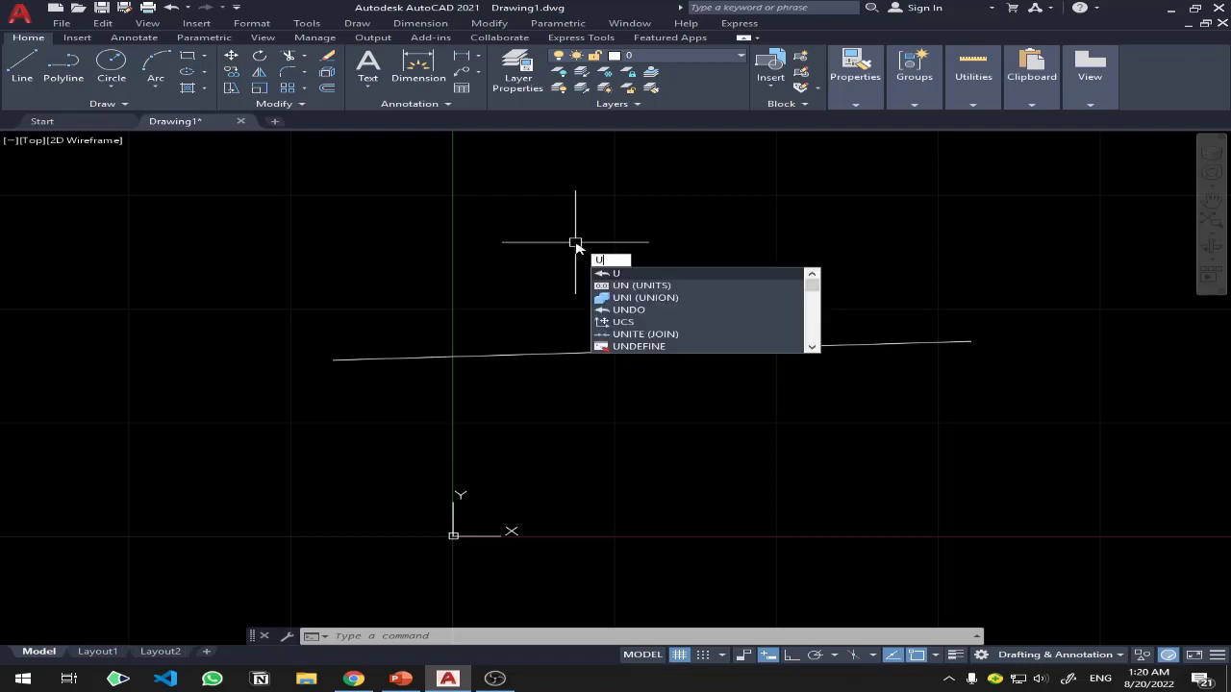
{"action": "key", "text": "Return"}
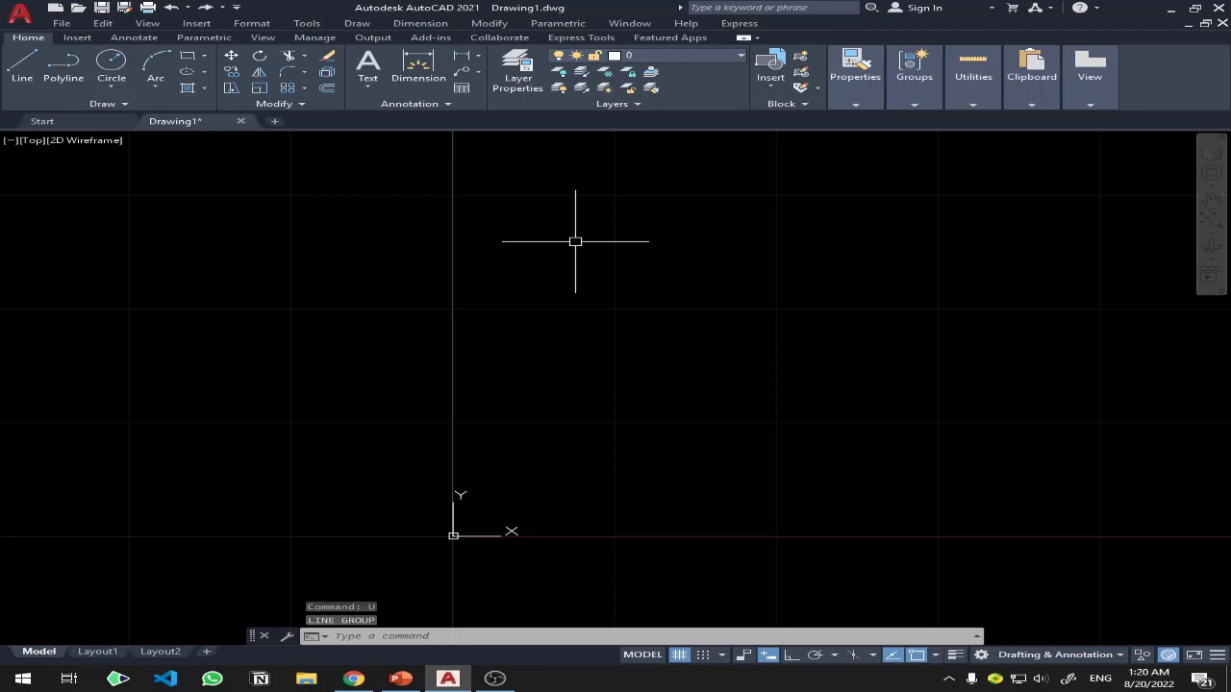
{"action": "type", "text": "R"}
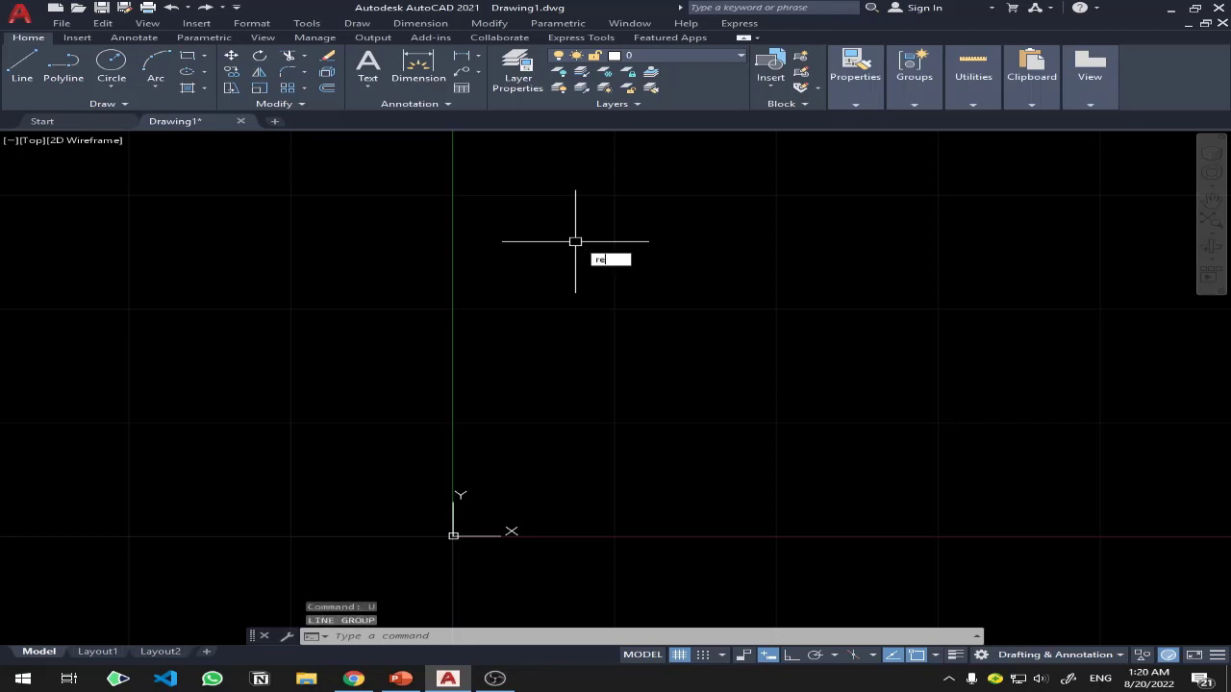
{"action": "type", "text": "EDO"}
{"action": "key", "text": "Return"}
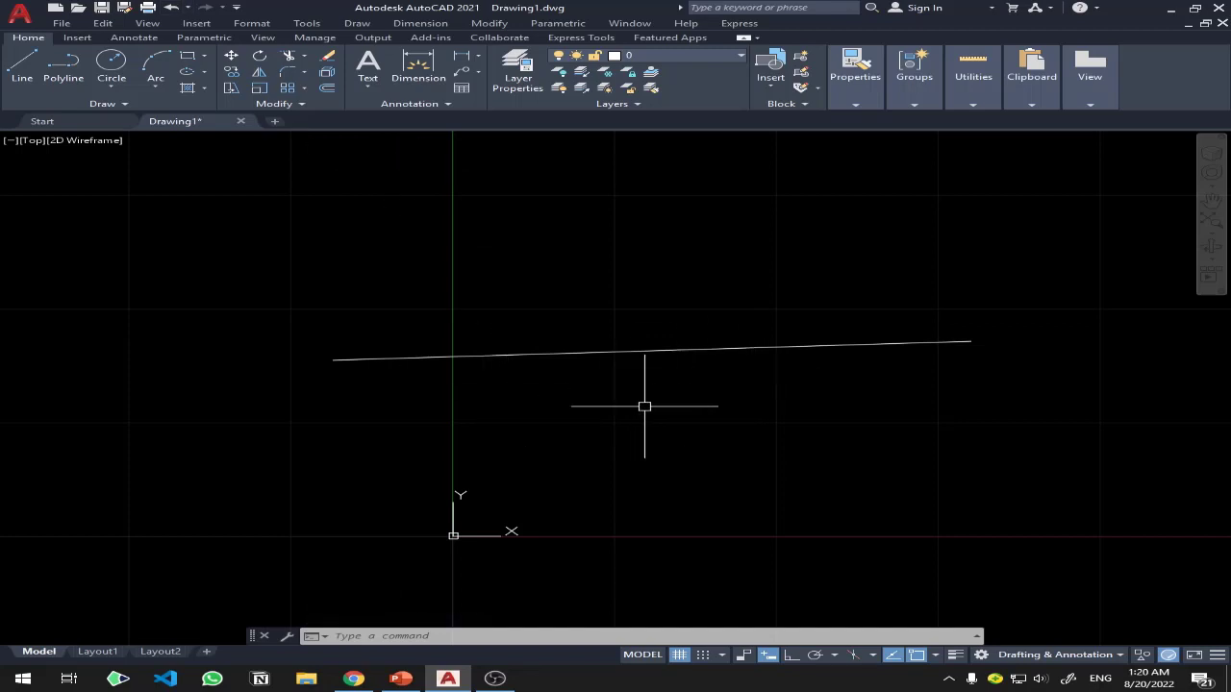
Crossing-select the long line, delete it, and cancel the half-typed command
{"action": "left_click", "coordinate": [967, 283]}
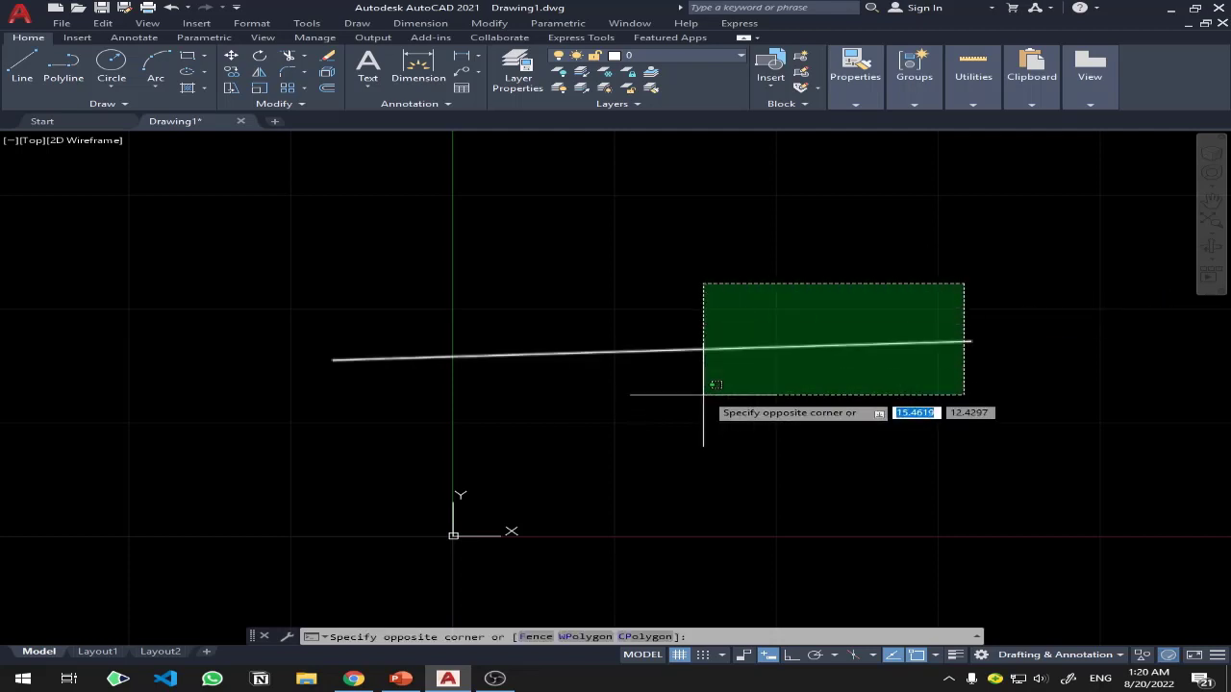
{"action": "left_click", "coordinate": [705, 386]}
{"action": "key", "text": "Delete"}
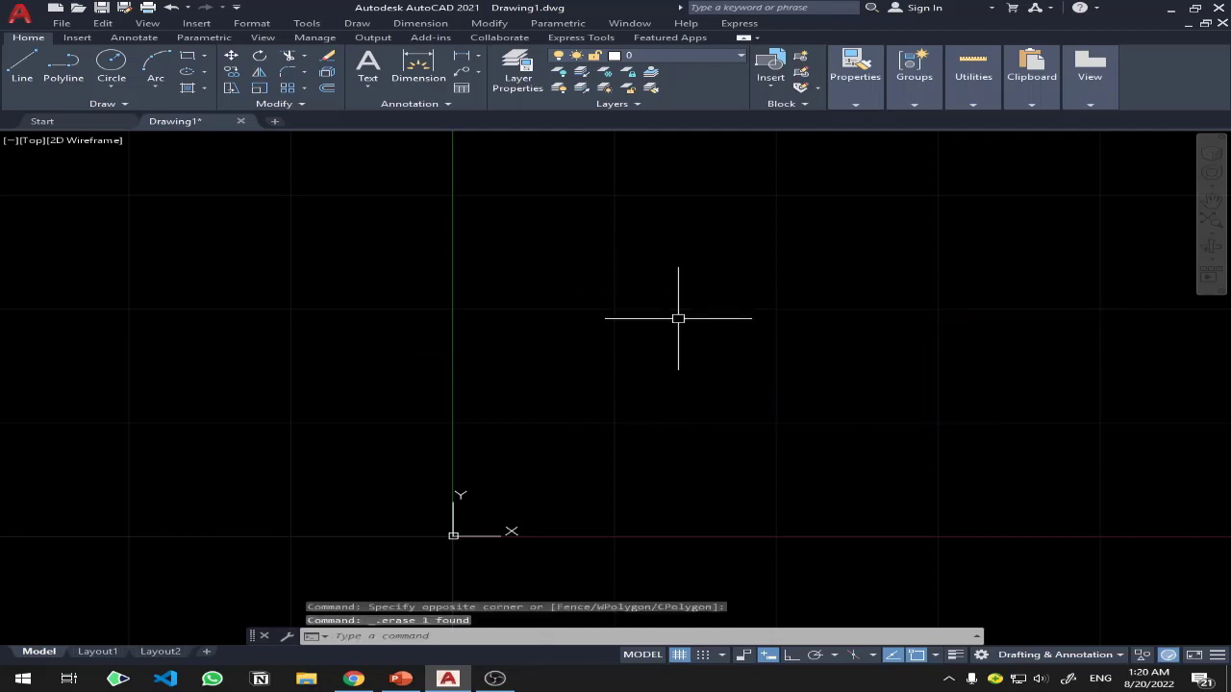
{"action": "type", "text": "l"}
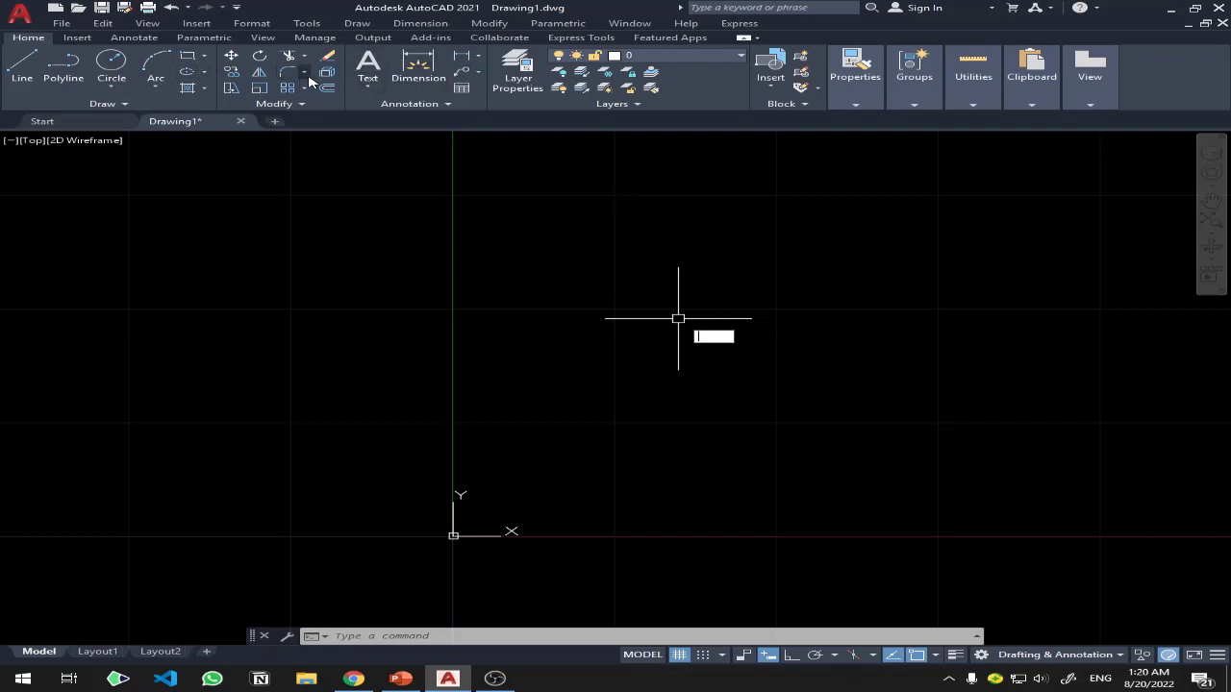
{"action": "key", "text": "Escape"}
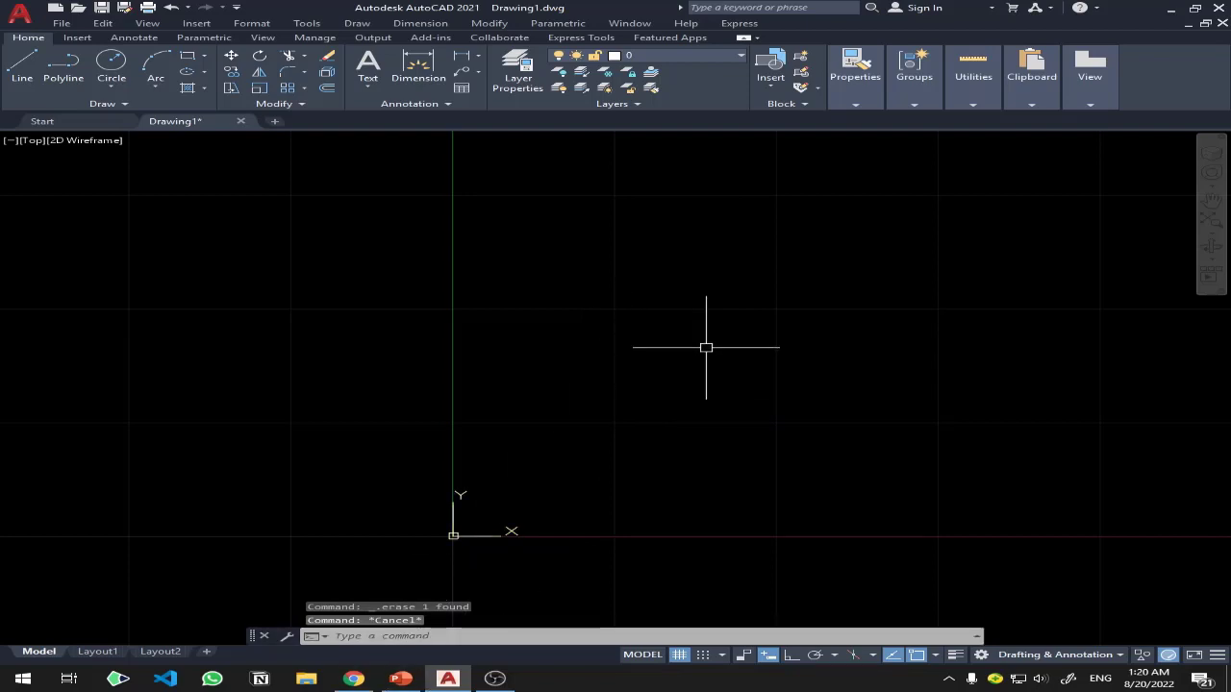
Undo the erase with U to restore the line, then REDO to remove it again
{"action": "type", "text": "u"}
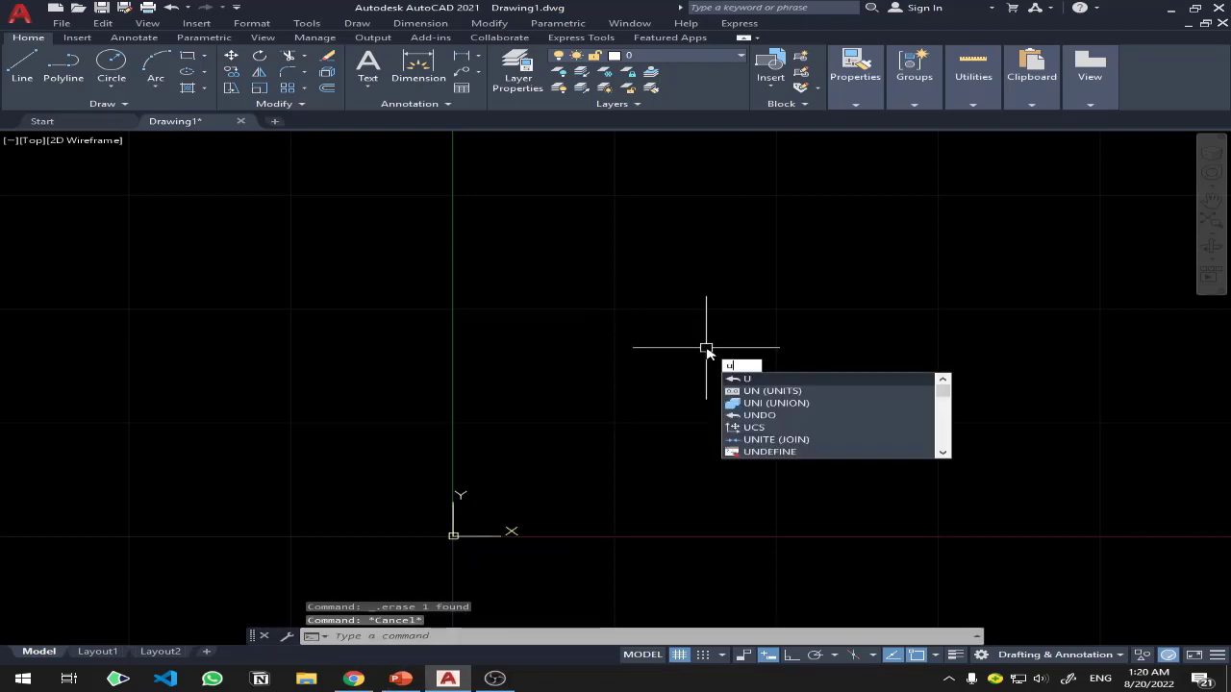
{"action": "key", "text": "Return"}
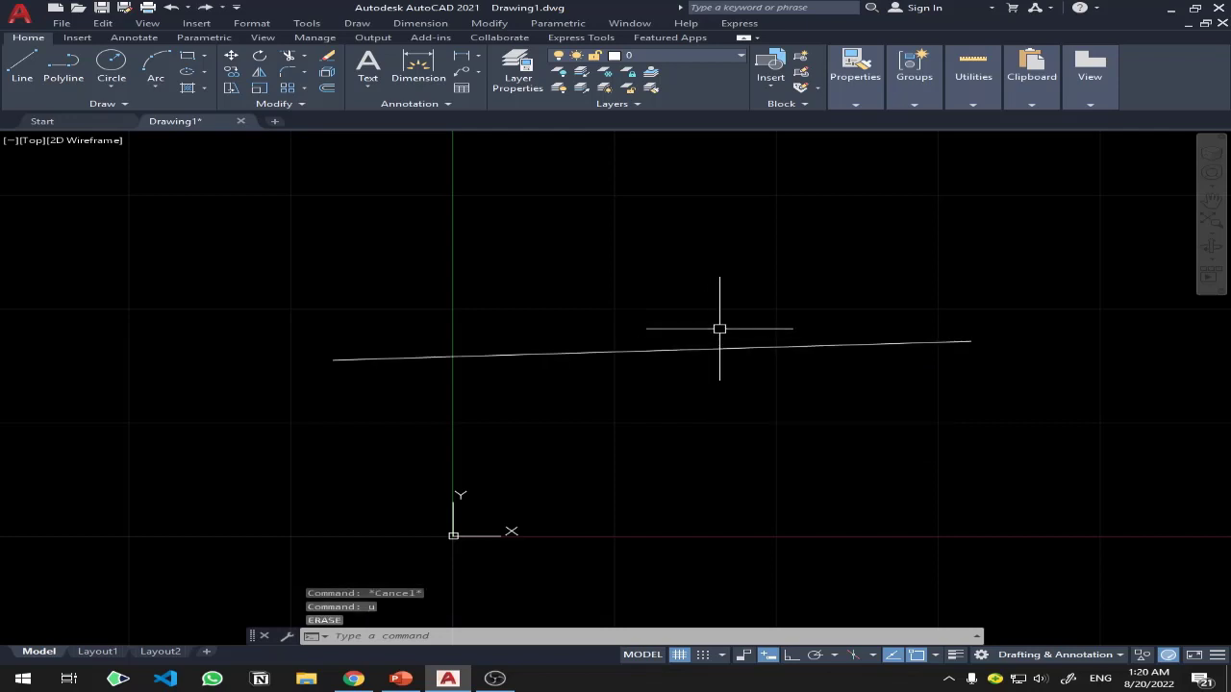
{"action": "type", "text": "ro"}
{"action": "key", "text": "Return"}
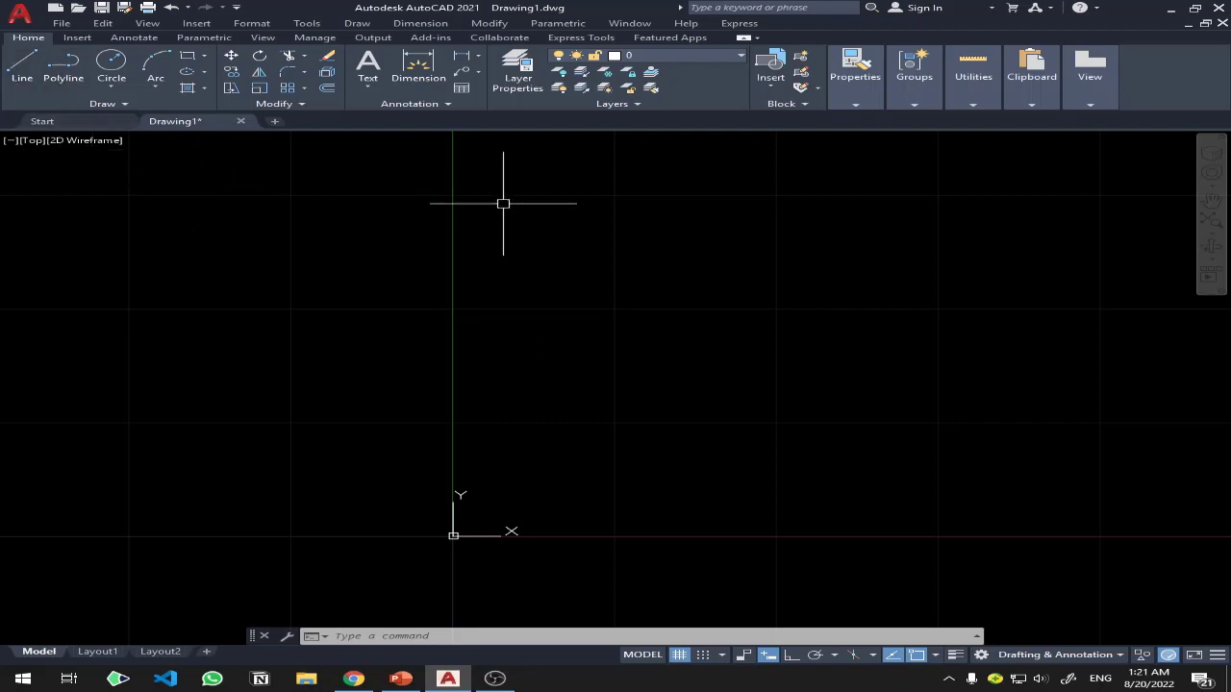
{"action": "left_click", "coordinate": [59, 90]}
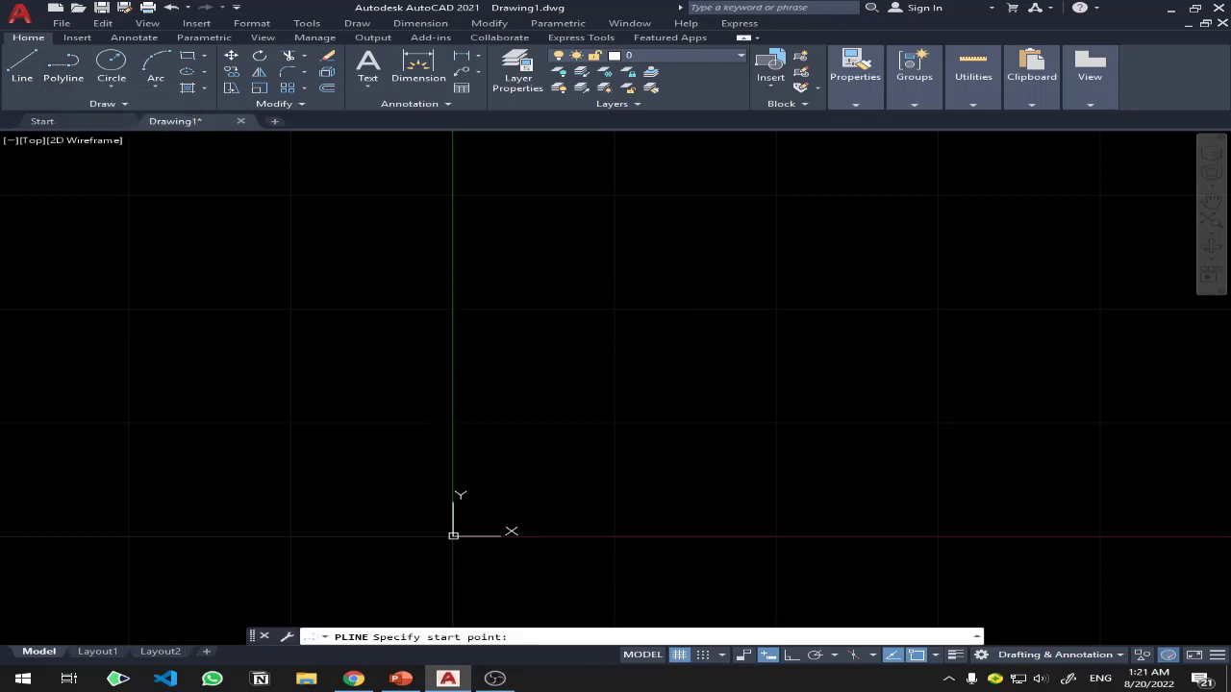
{"action": "left_click", "coordinate": [439, 375]}
{"action": "left_click", "coordinate": [782, 386]}
{"action": "left_click", "coordinate": [808, 262]}
{"action": "left_click", "coordinate": [554, 211]}
{"action": "left_click", "coordinate": [475, 266]}
{"action": "left_click", "coordinate": [500, 308]}
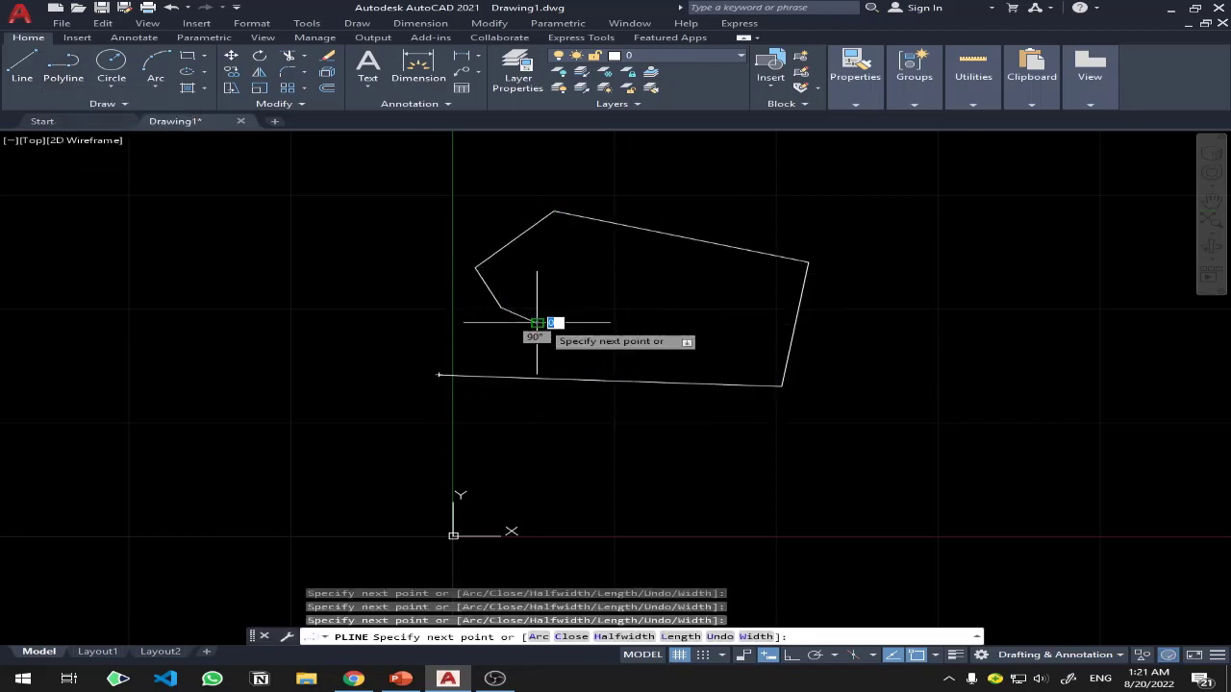
{"action": "left_click", "coordinate": [537, 322]}
{"action": "key", "text": "Return"}
{"action": "left_click", "coordinate": [629, 224]}
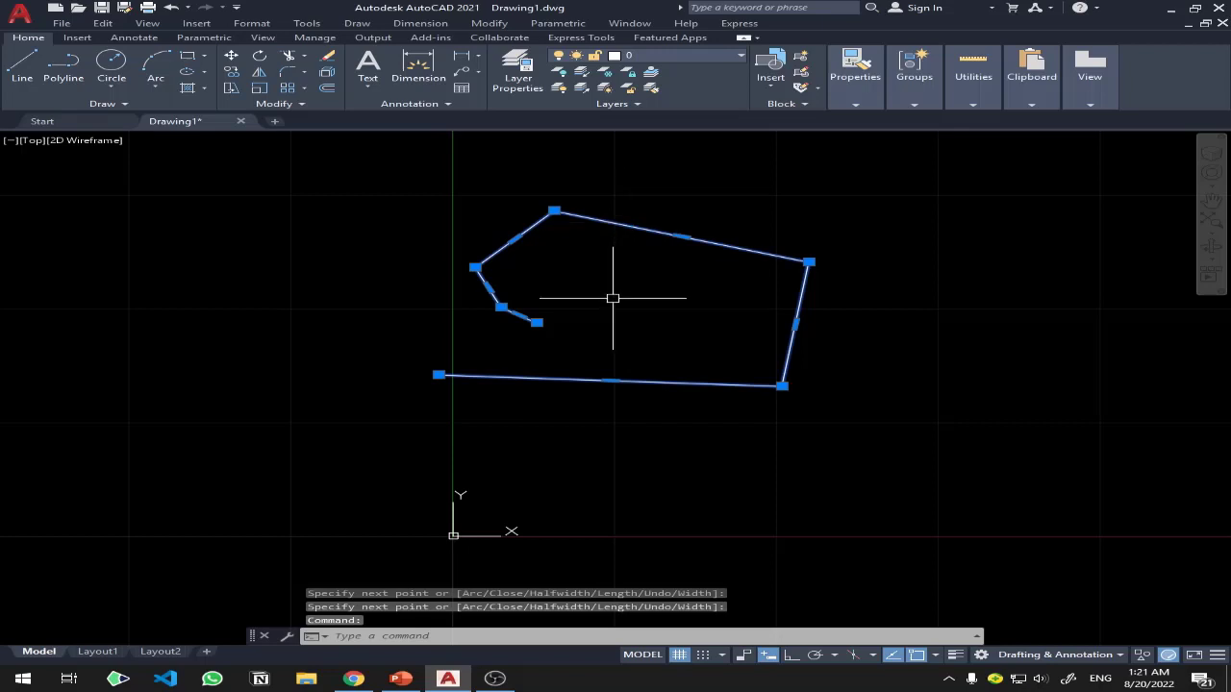
{"action": "key", "text": "ctrl+z"}
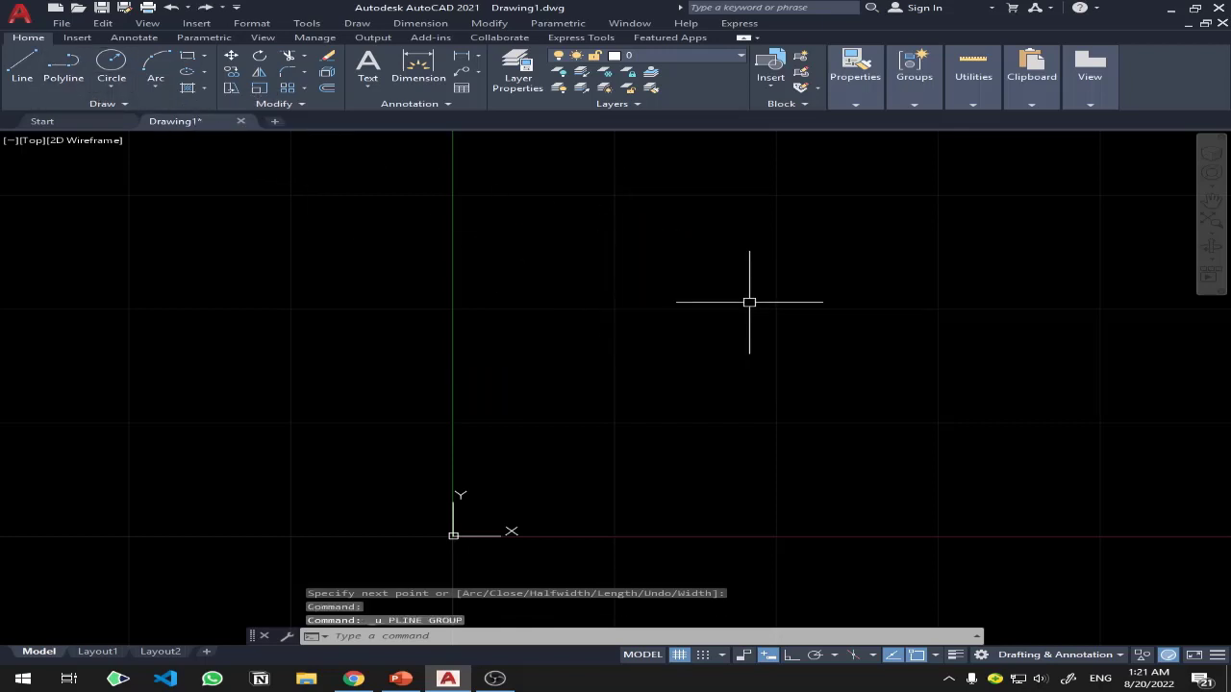
{"action": "type", "text": "po"}
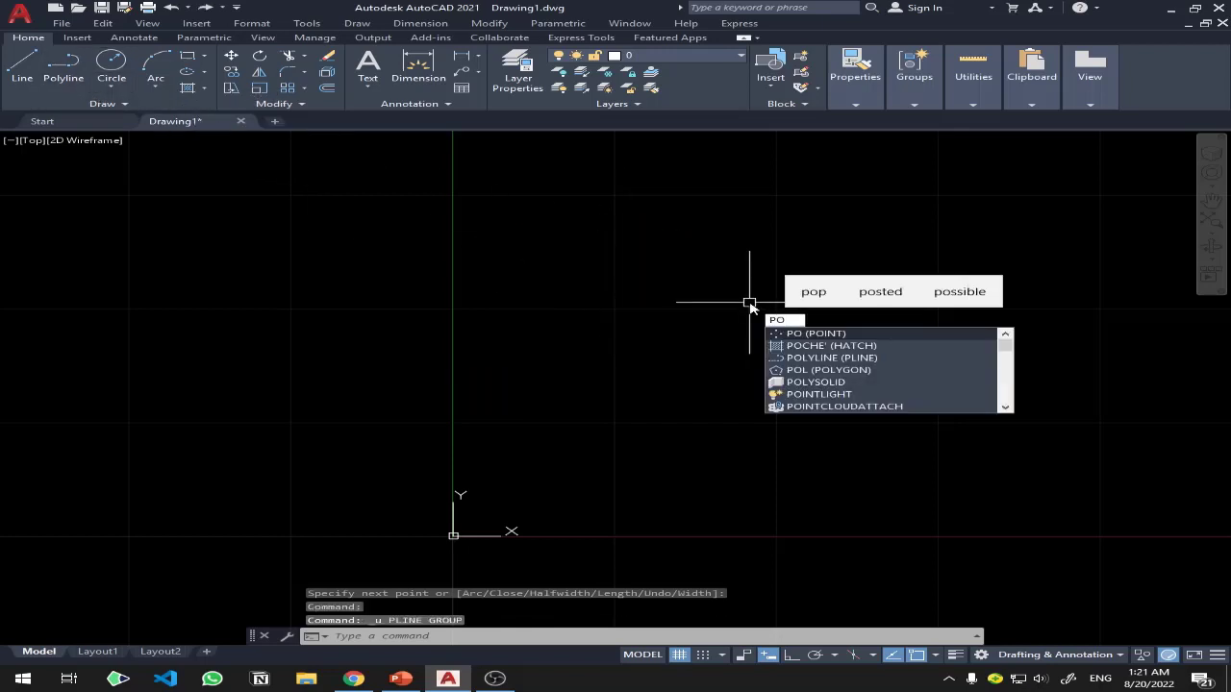
{"action": "key", "text": "Down"}
{"action": "key", "text": "Down"}
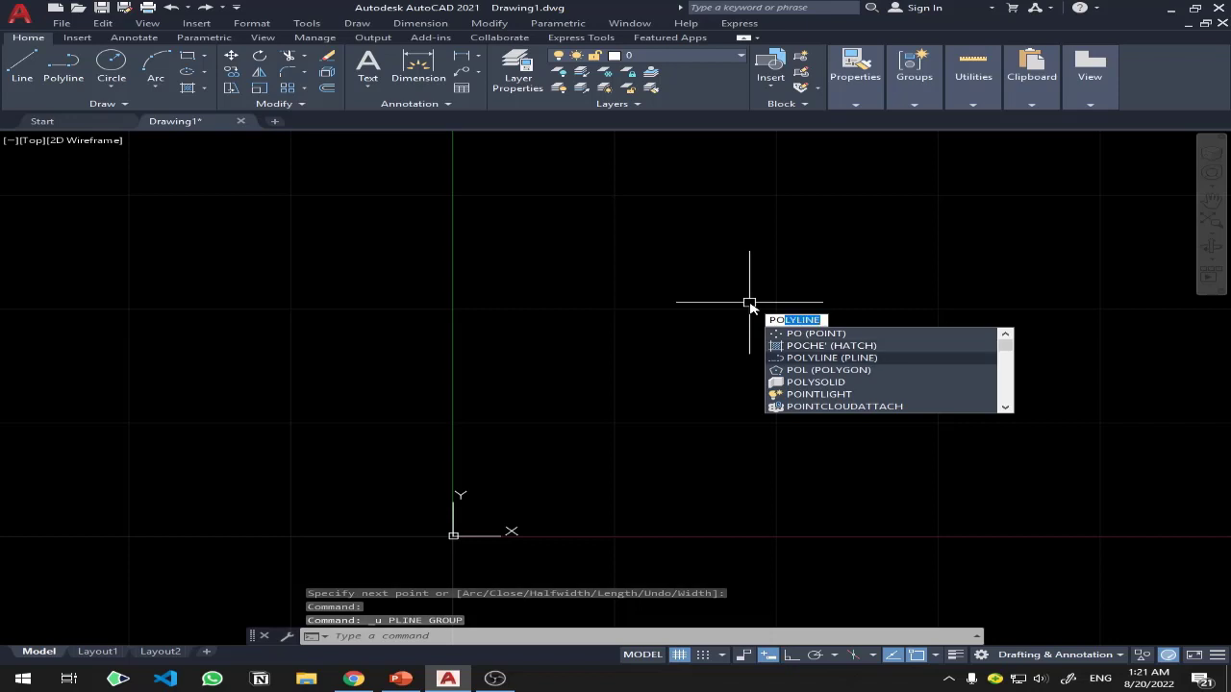
{"action": "key", "text": "Return"}
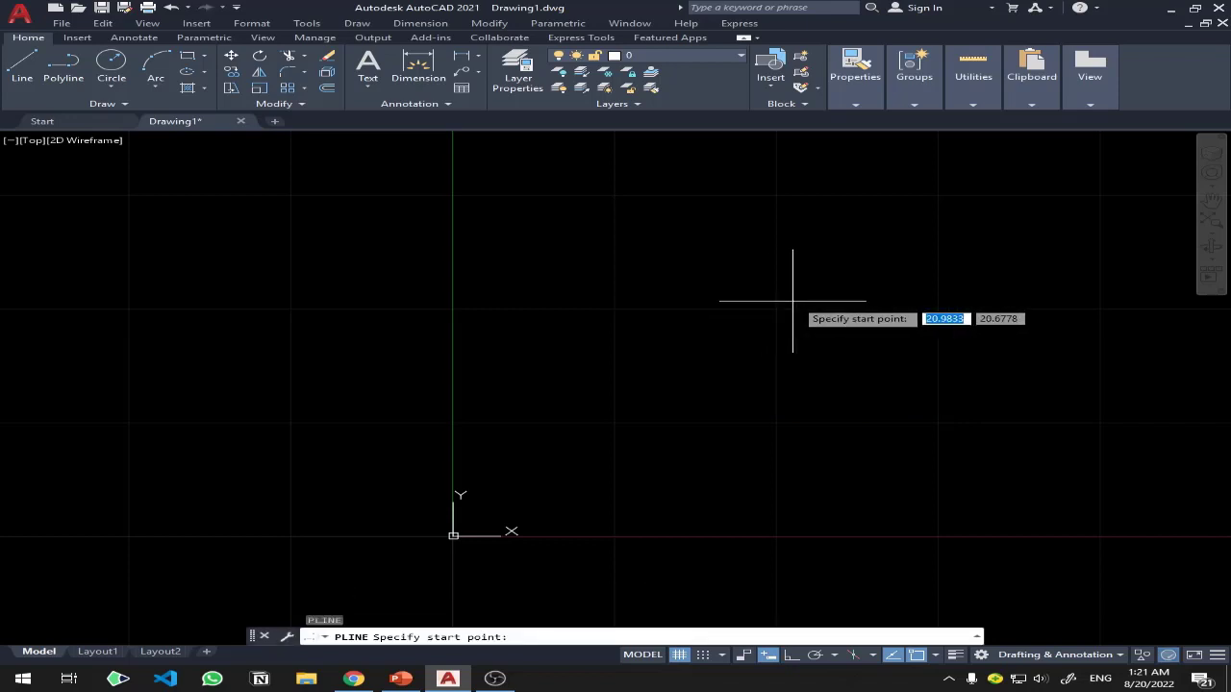
{"action": "key", "text": "Escape"}
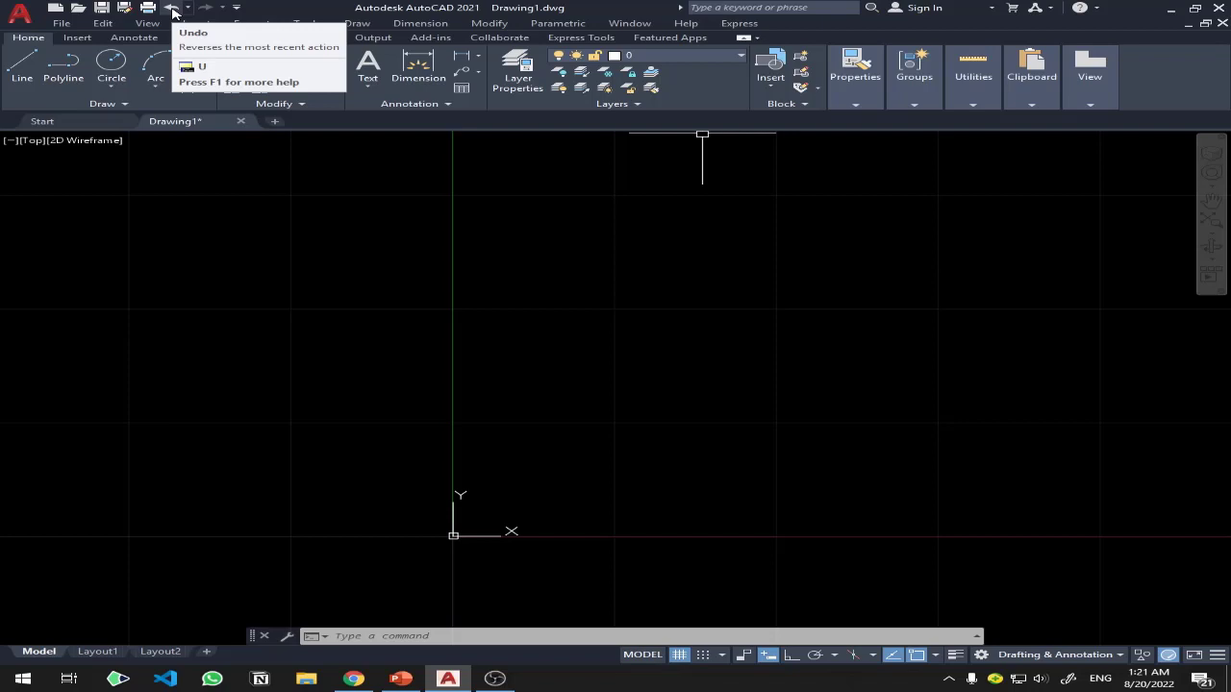
{"action": "type", "text": "u"}
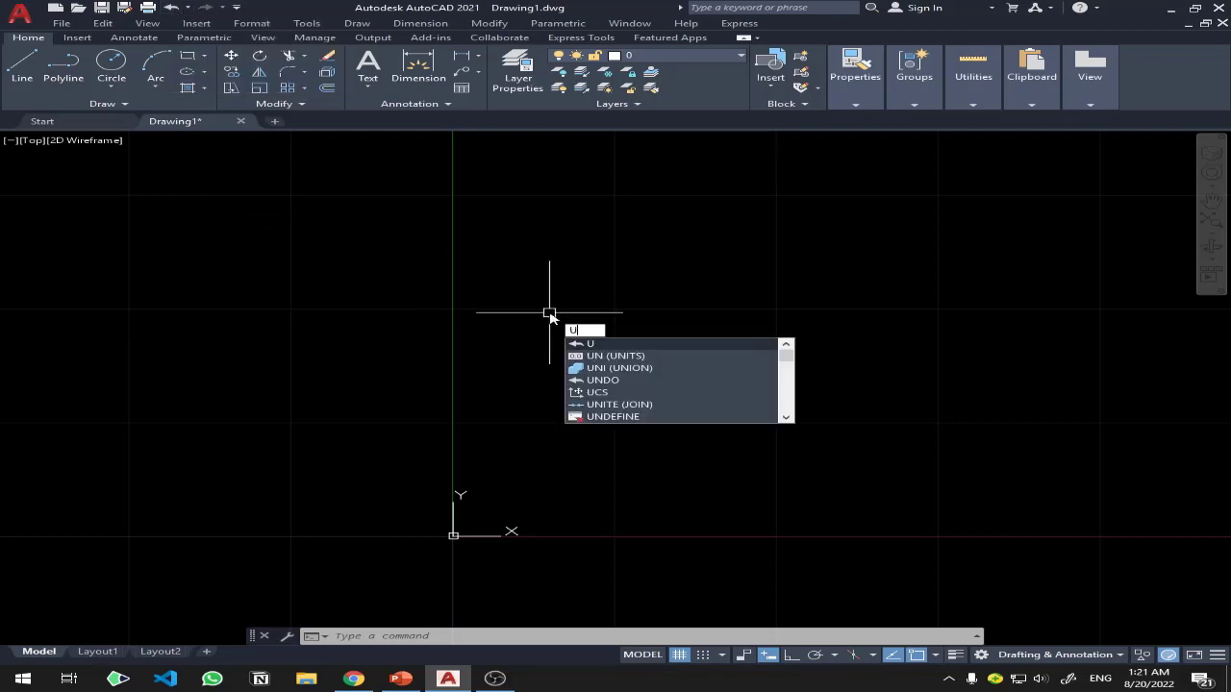
{"action": "key", "text": "Return"}
{"action": "type", "text": "u"}
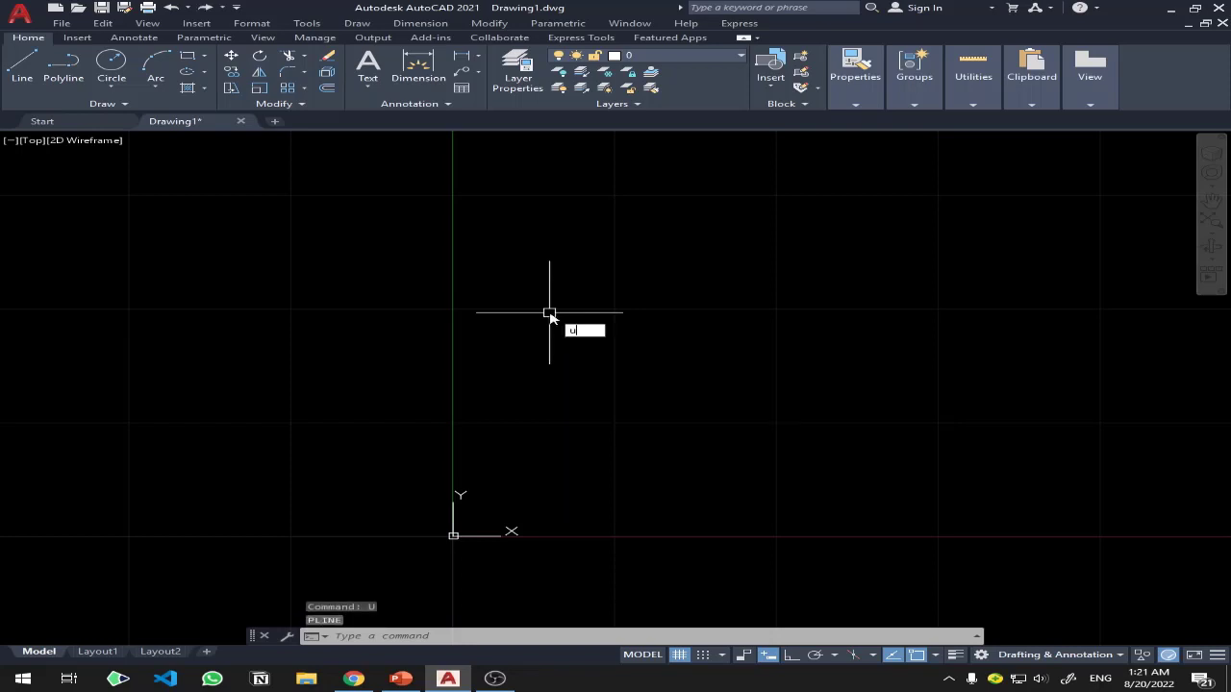
{"action": "key", "text": "Return"}
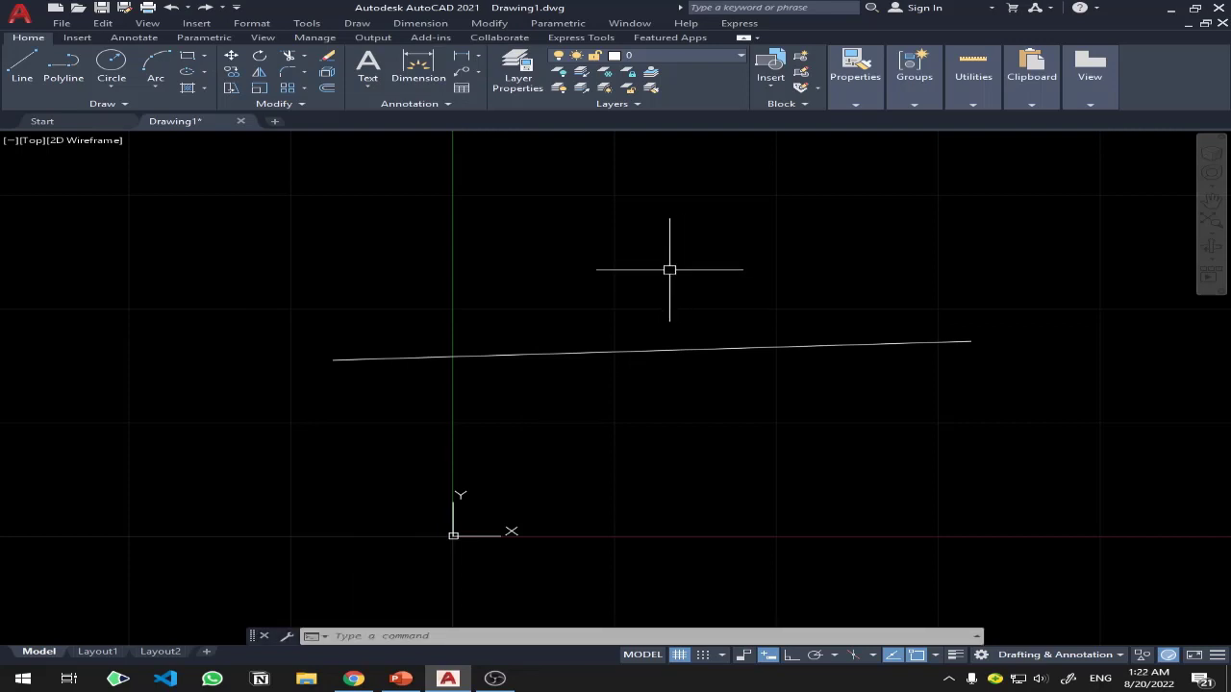
{"action": "type", "text": "e"}
{"action": "key", "text": "Return"}
{"action": "key", "text": "Escape"}
{"action": "left_click", "coordinate": [824, 294]}
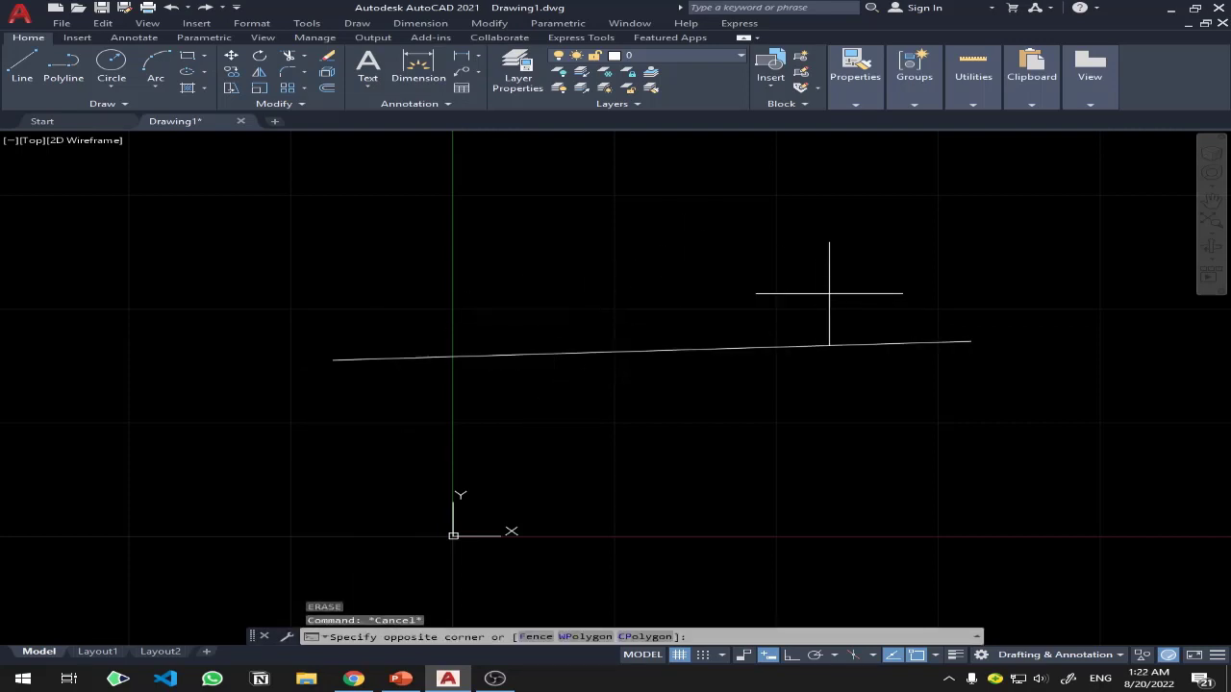
{"action": "left_click", "coordinate": [545, 404]}
{"action": "key", "text": "Delete"}
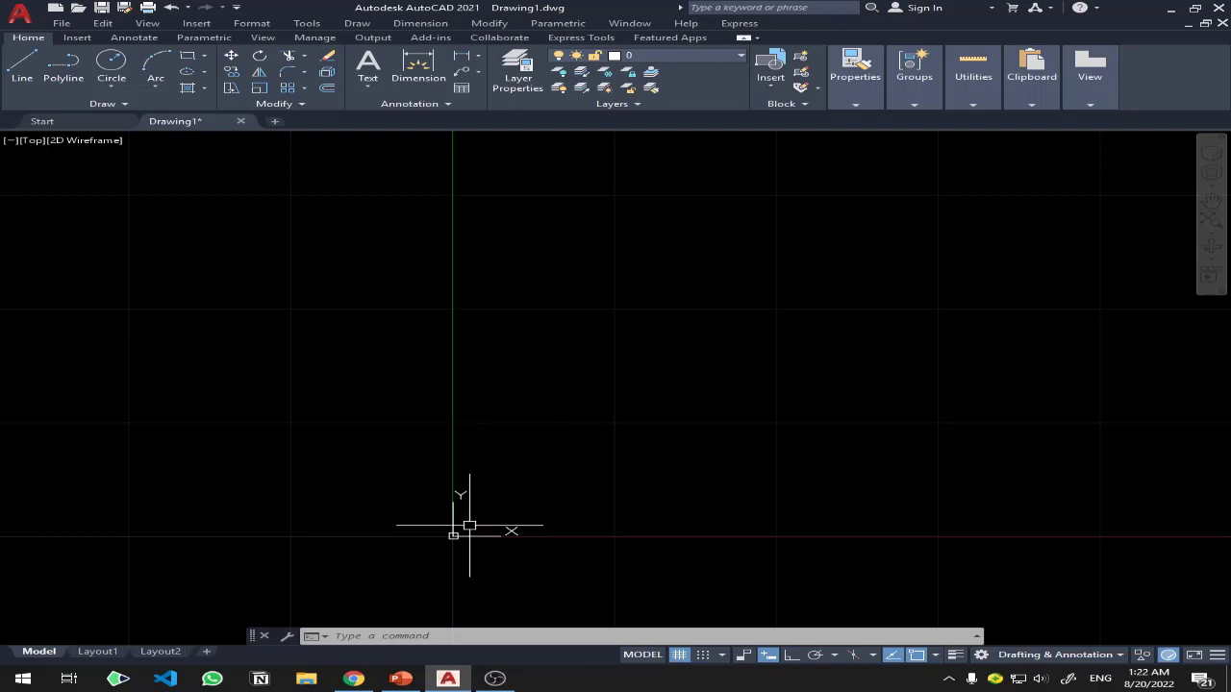
{"action": "middle_click_drag", "start_coordinate": [660, 418], "coordinate": [459, 468]}
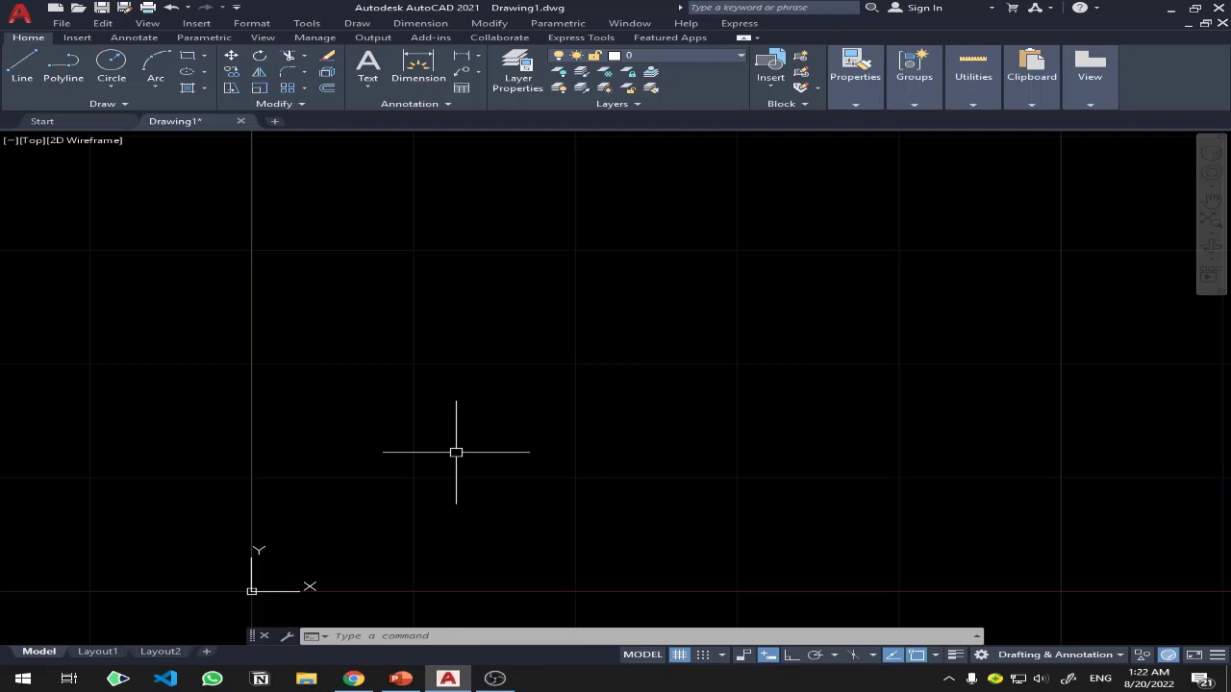
Bring up the PowerPoint deck and step through slides 14 and 12 to slide 10 on cancelling commands
{"action": "left_click", "coordinate": [494, 679]}
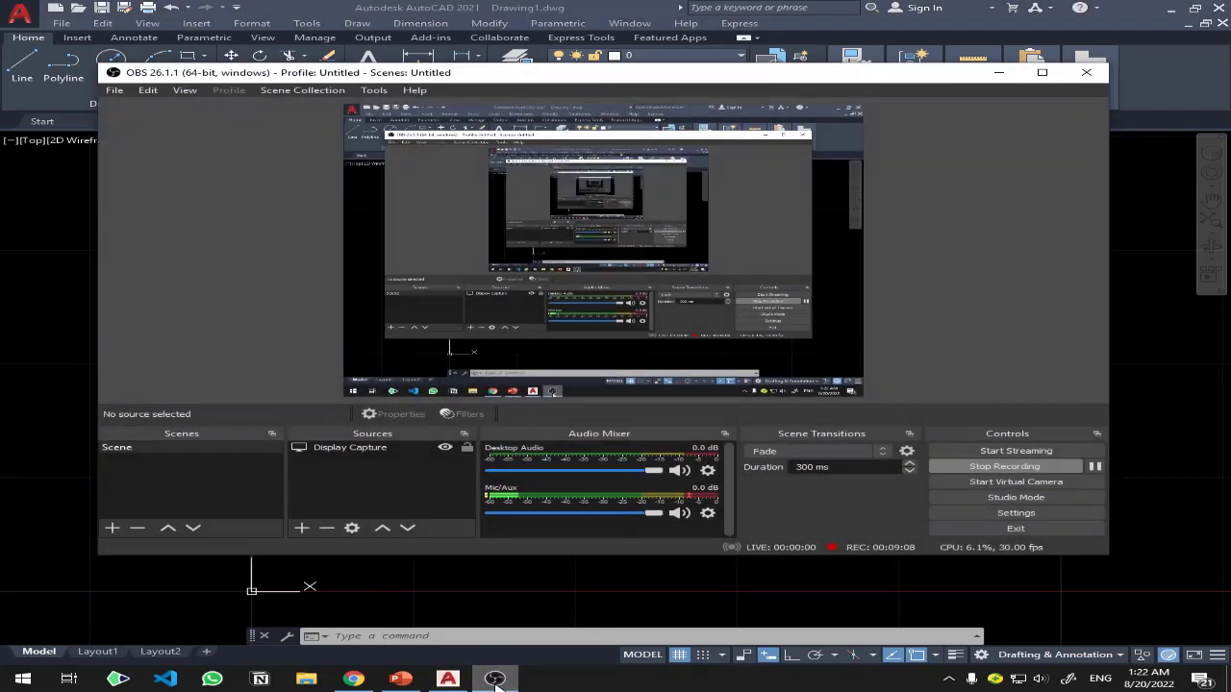
{"action": "left_click", "coordinate": [402, 679]}
{"action": "scroll", "coordinate": [125, 433], "scroll_direction": "down", "scroll_amount": 3}
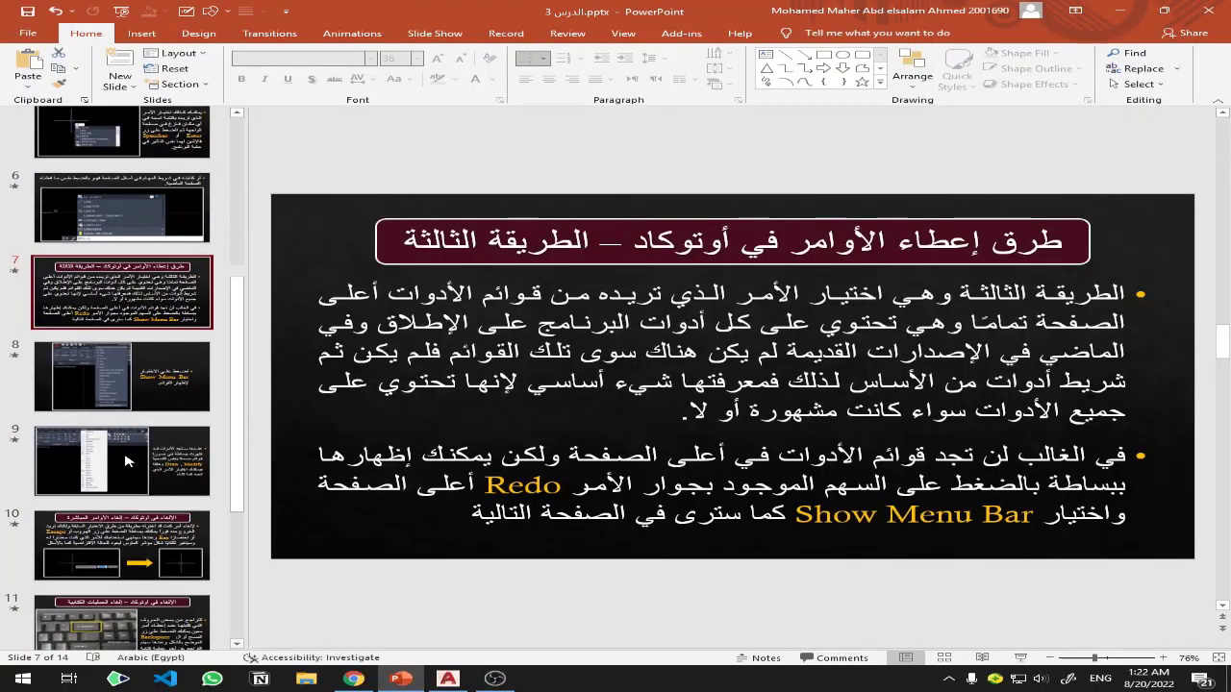
{"action": "scroll", "coordinate": [125, 474], "scroll_direction": "down", "scroll_amount": 3}
{"action": "left_click", "coordinate": [159, 570]}
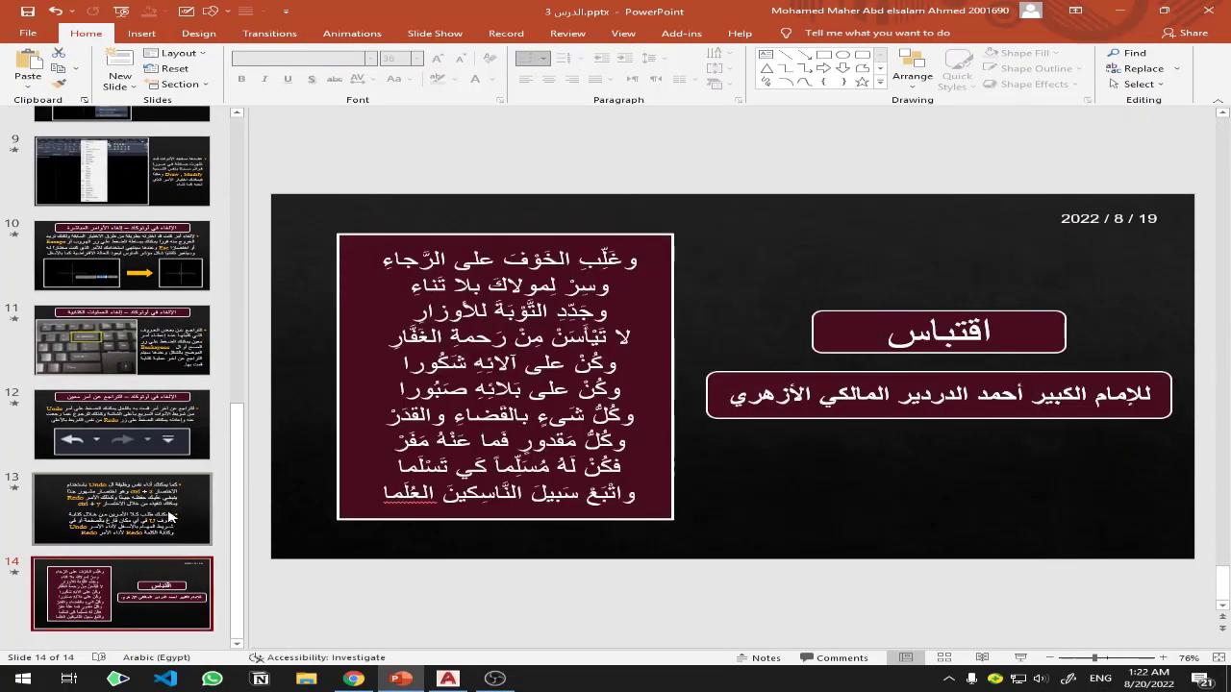
{"action": "left_click", "coordinate": [125, 423]}
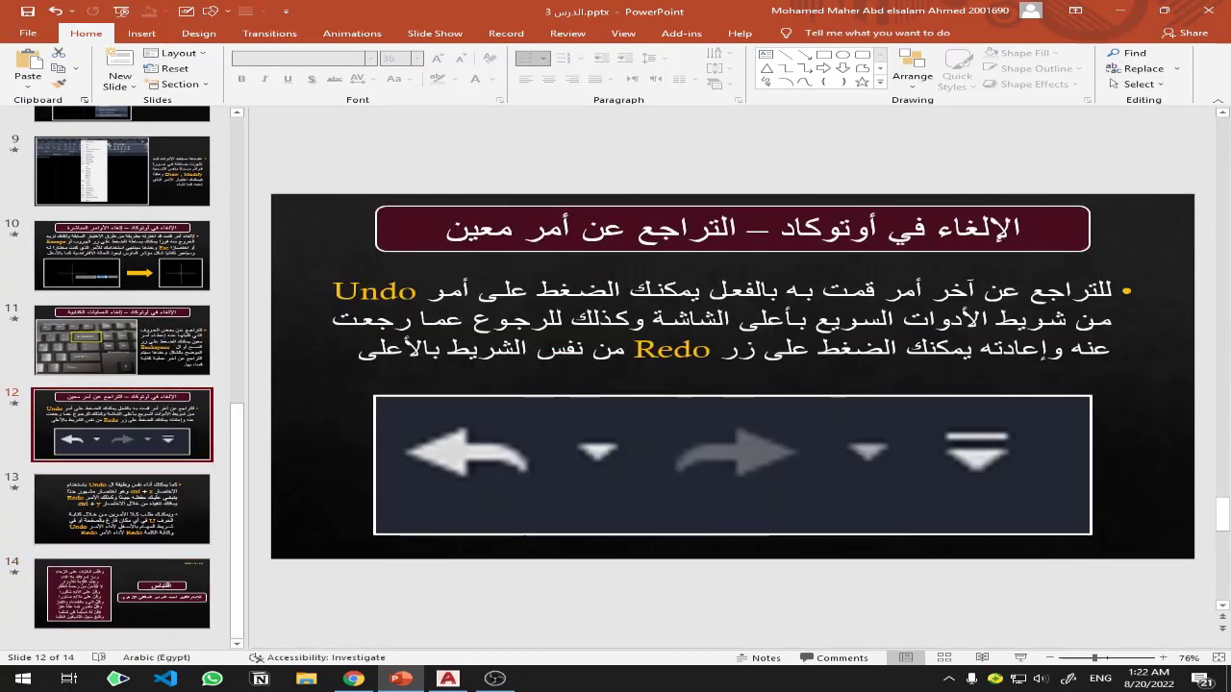
{"action": "left_click", "coordinate": [122, 255]}
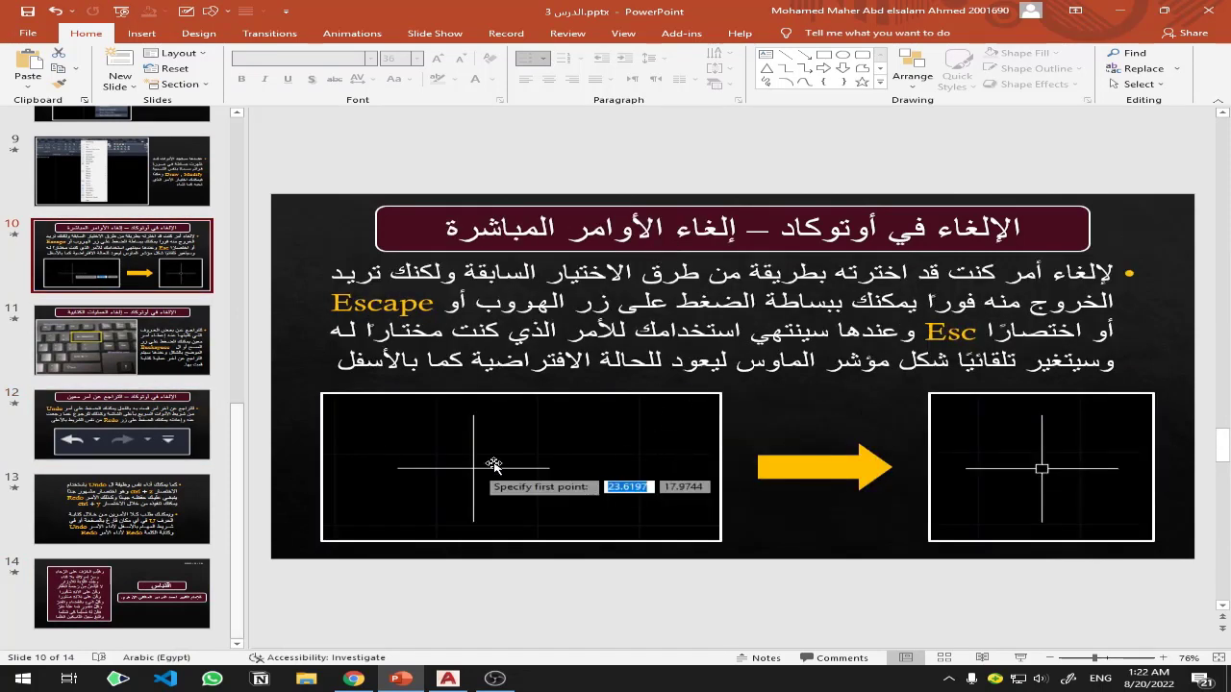
{"action": "left_click", "coordinate": [495, 679]}
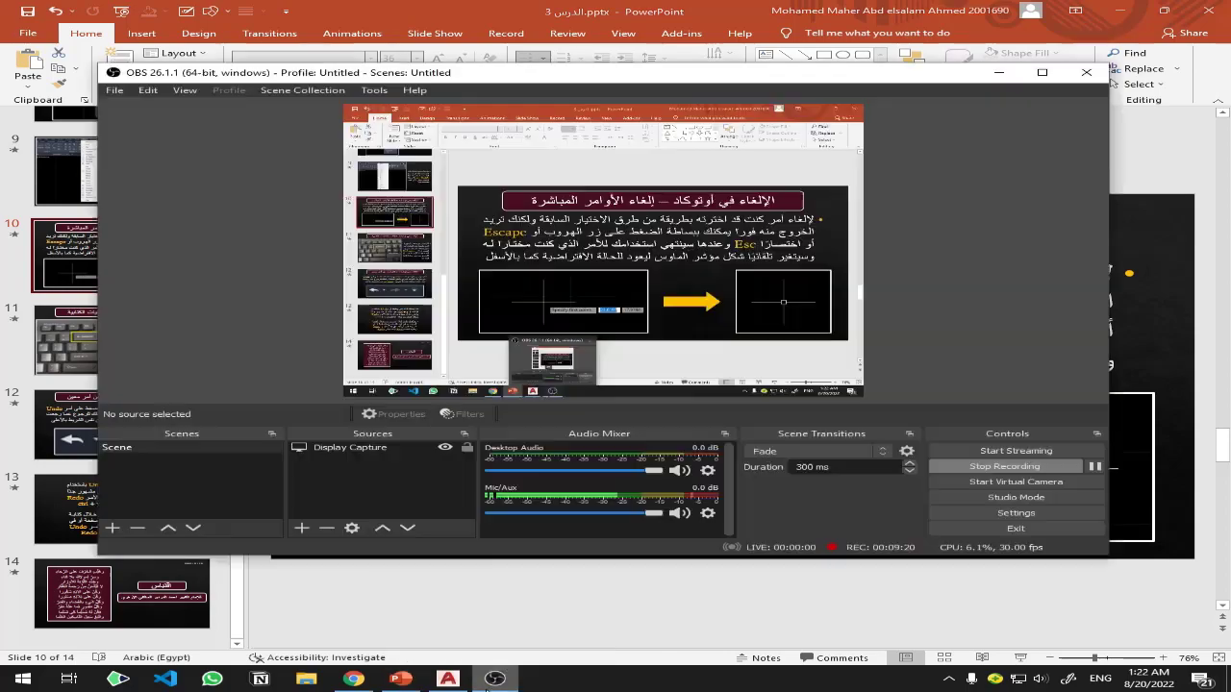